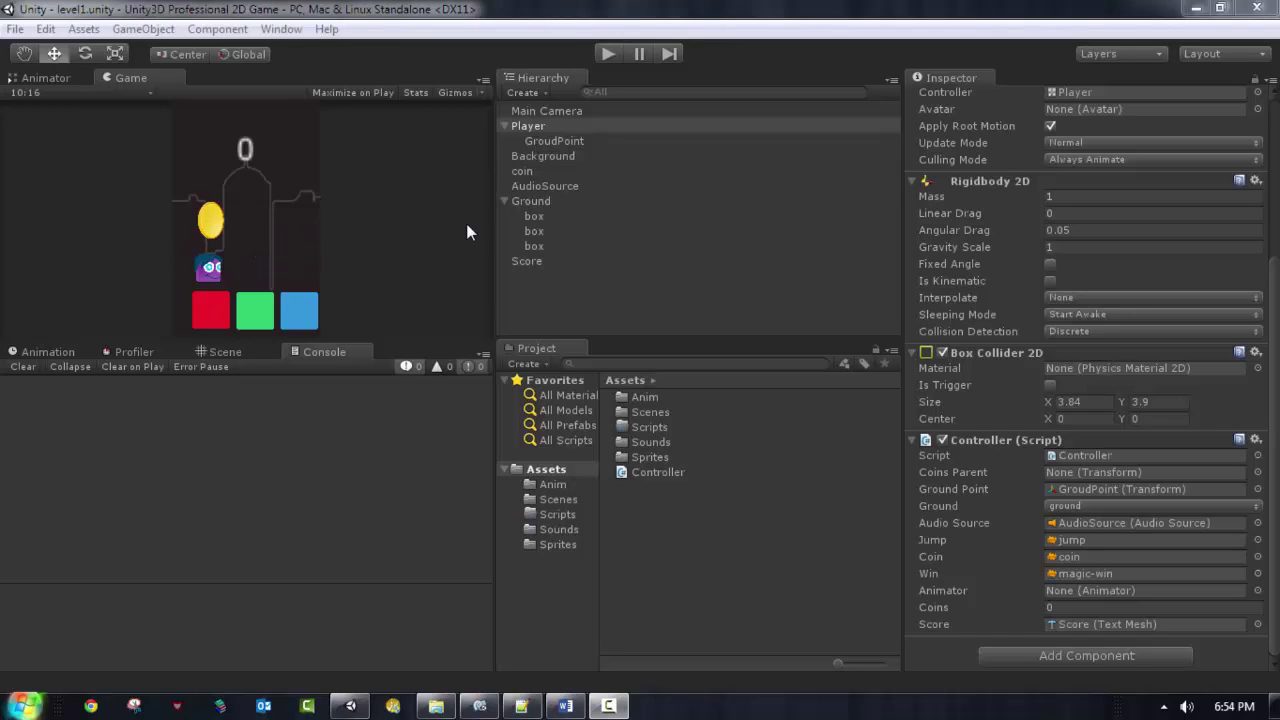
- In the scene view, duplicate the three Ground boxes and move the copies to the right of the originals, leaving a gap
{"action": "left_click", "coordinate": [539, 300]}
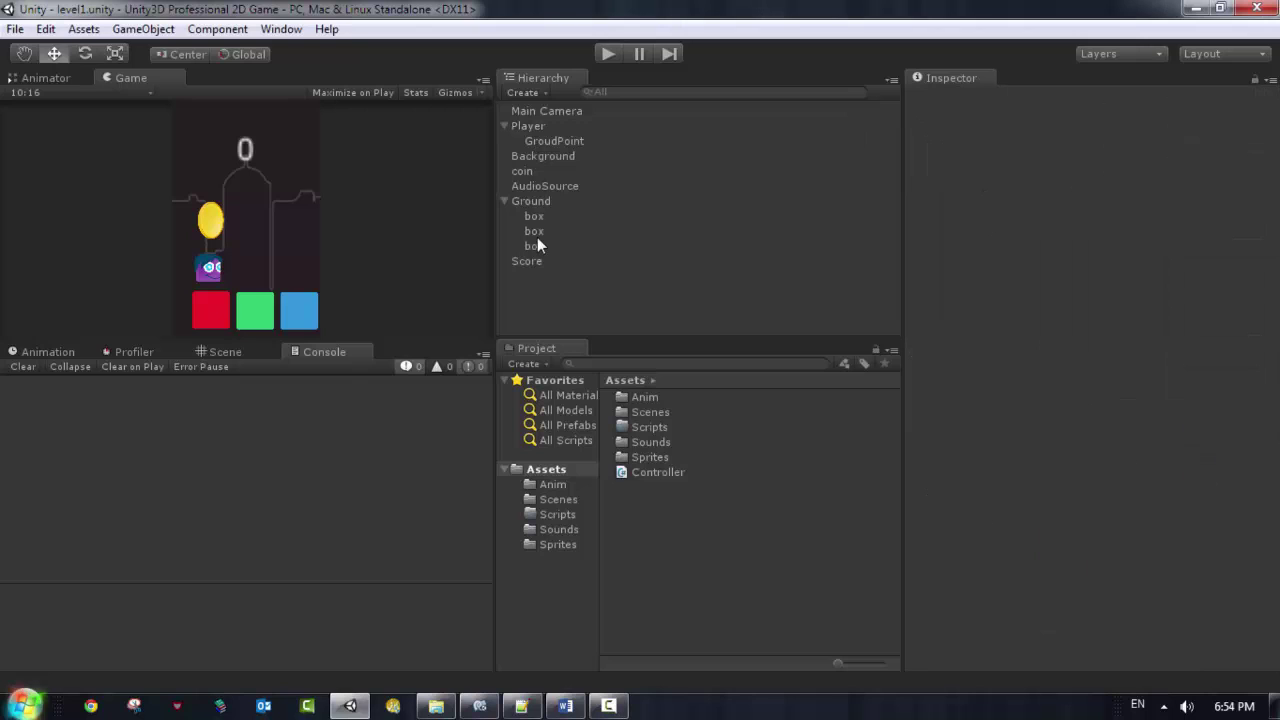
{"action": "left_click", "coordinate": [531, 203]}
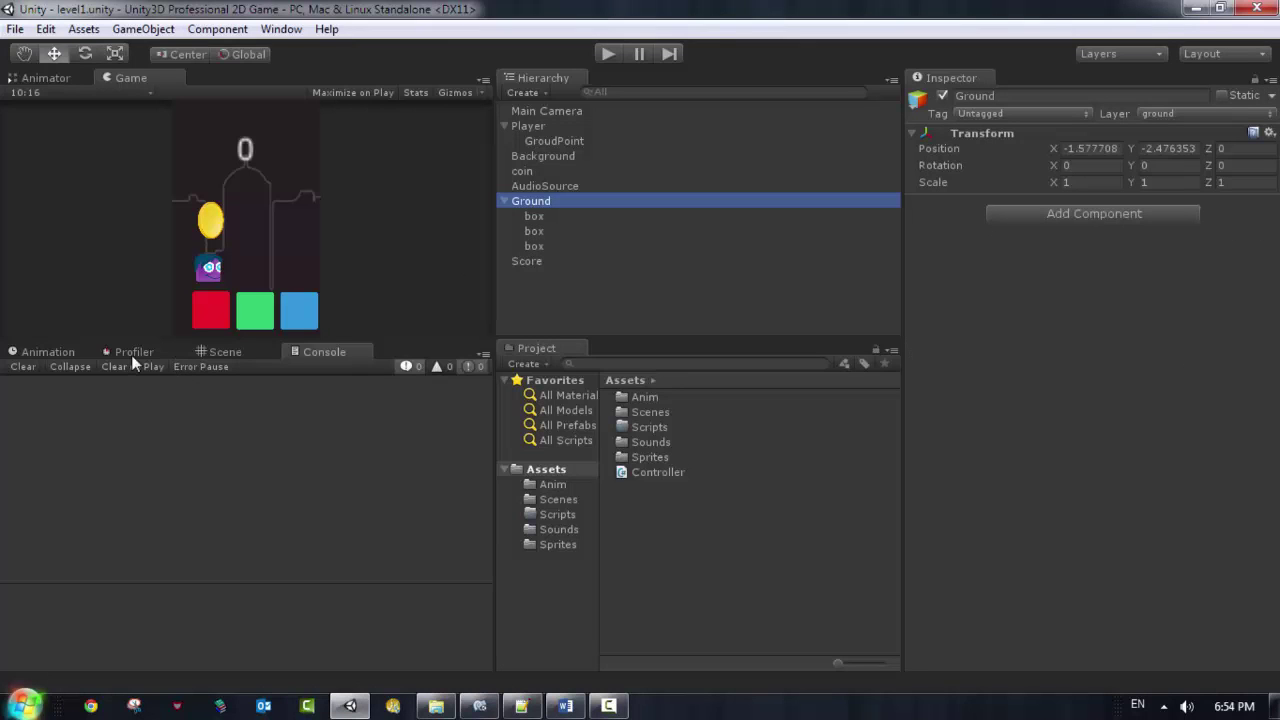
{"action": "left_click", "coordinate": [210, 351]}
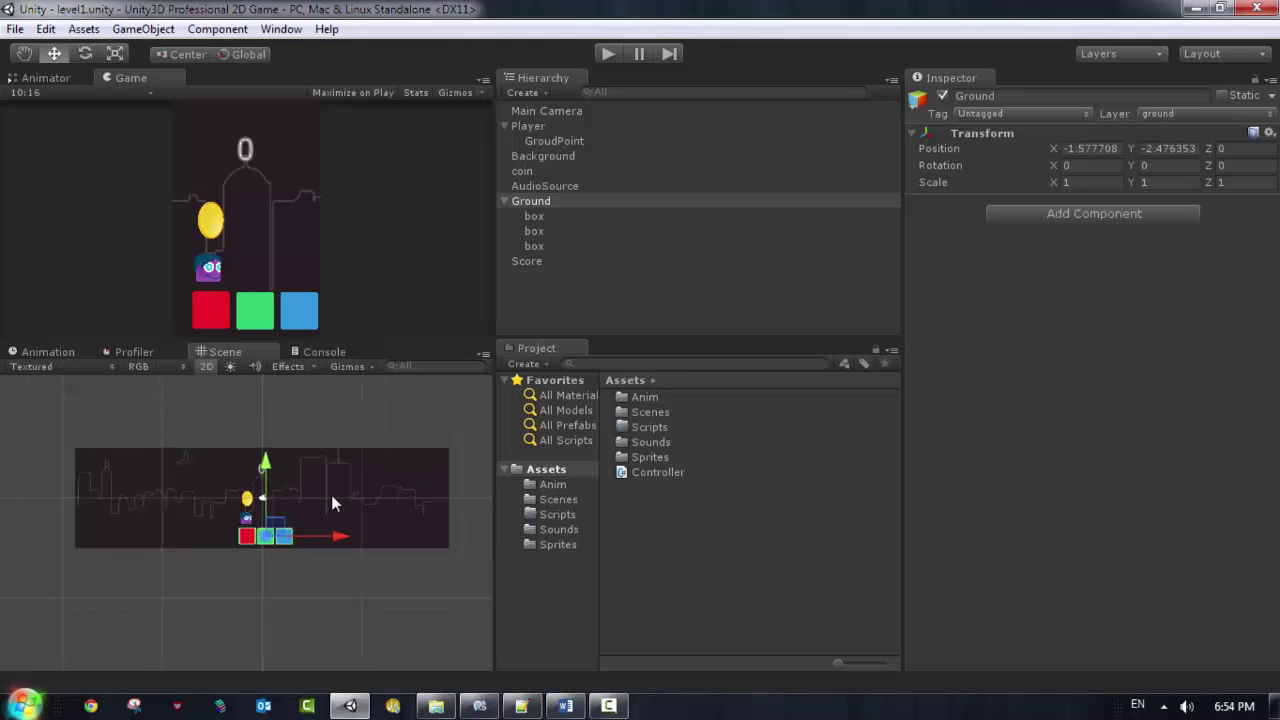
{"action": "scroll", "coordinate": [331, 495], "scroll_direction": "up", "scroll_amount": 1}
{"action": "left_click", "coordinate": [533, 217]}
{"action": "left_click", "coordinate": [538, 231], "text": "shift"}
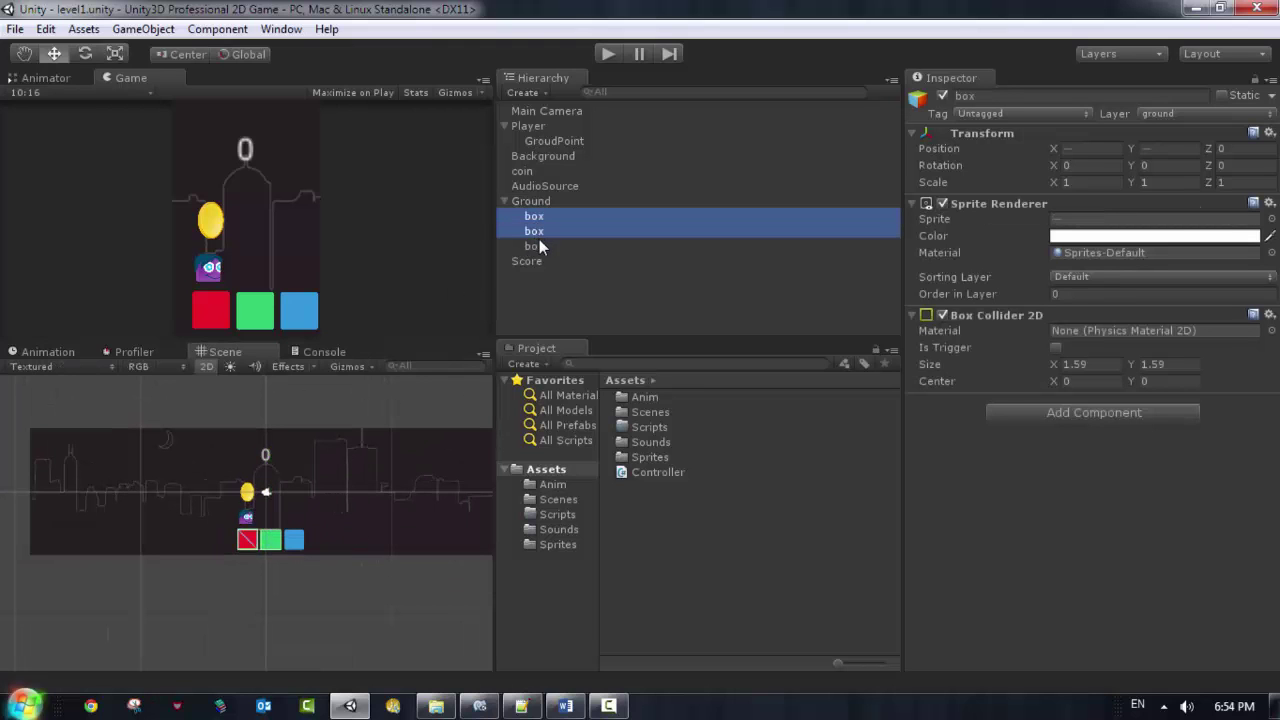
{"action": "left_click", "coordinate": [539, 244], "text": "shift"}
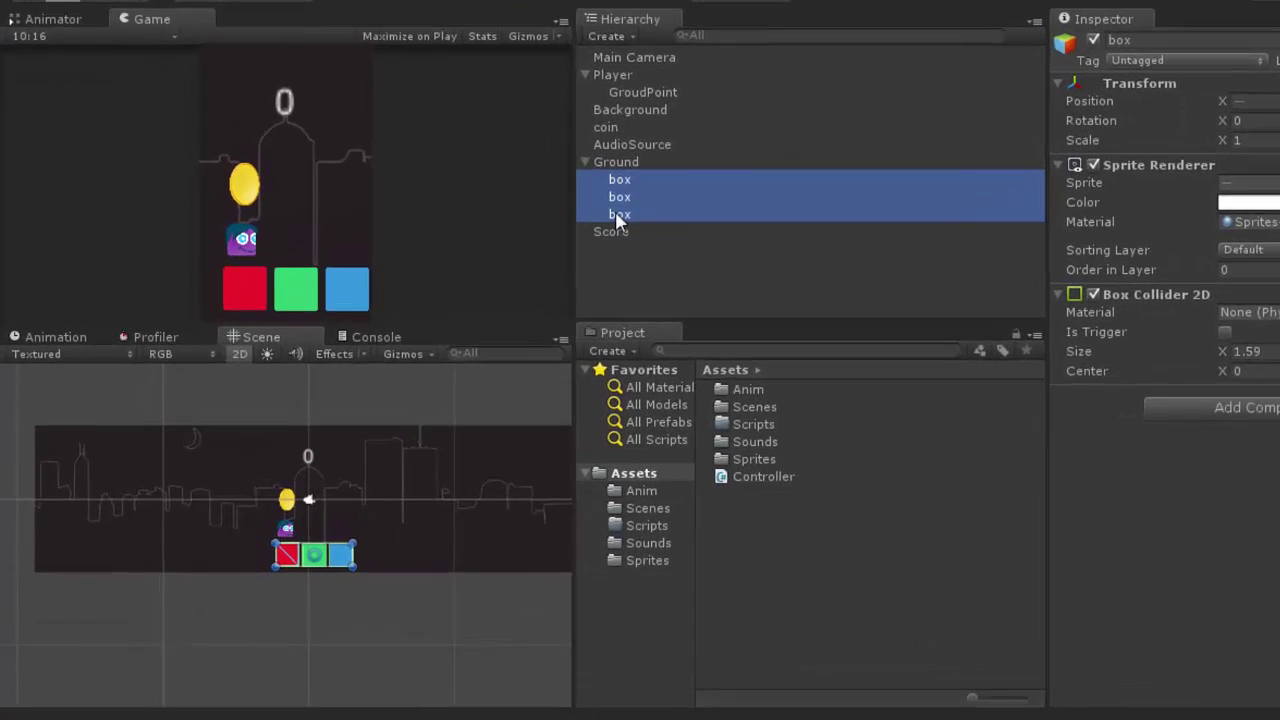
{"action": "right_click", "coordinate": [533, 250]}
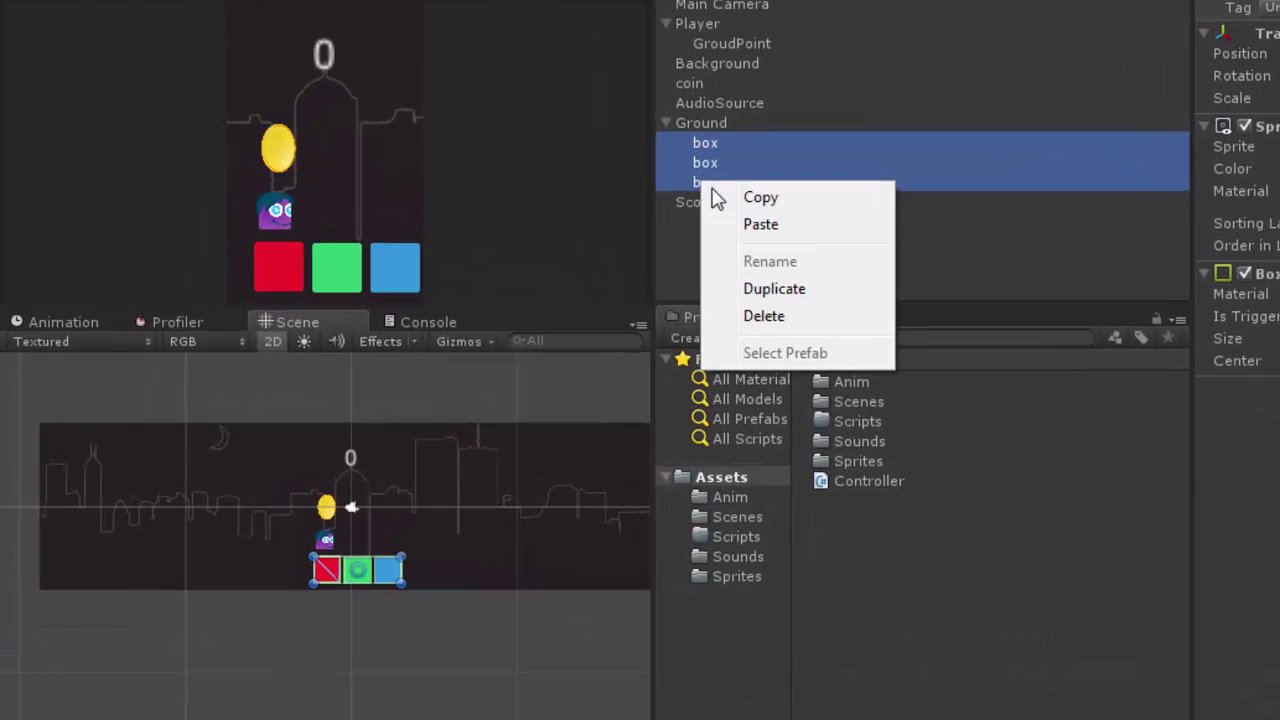
{"action": "left_click", "coordinate": [608, 325]}
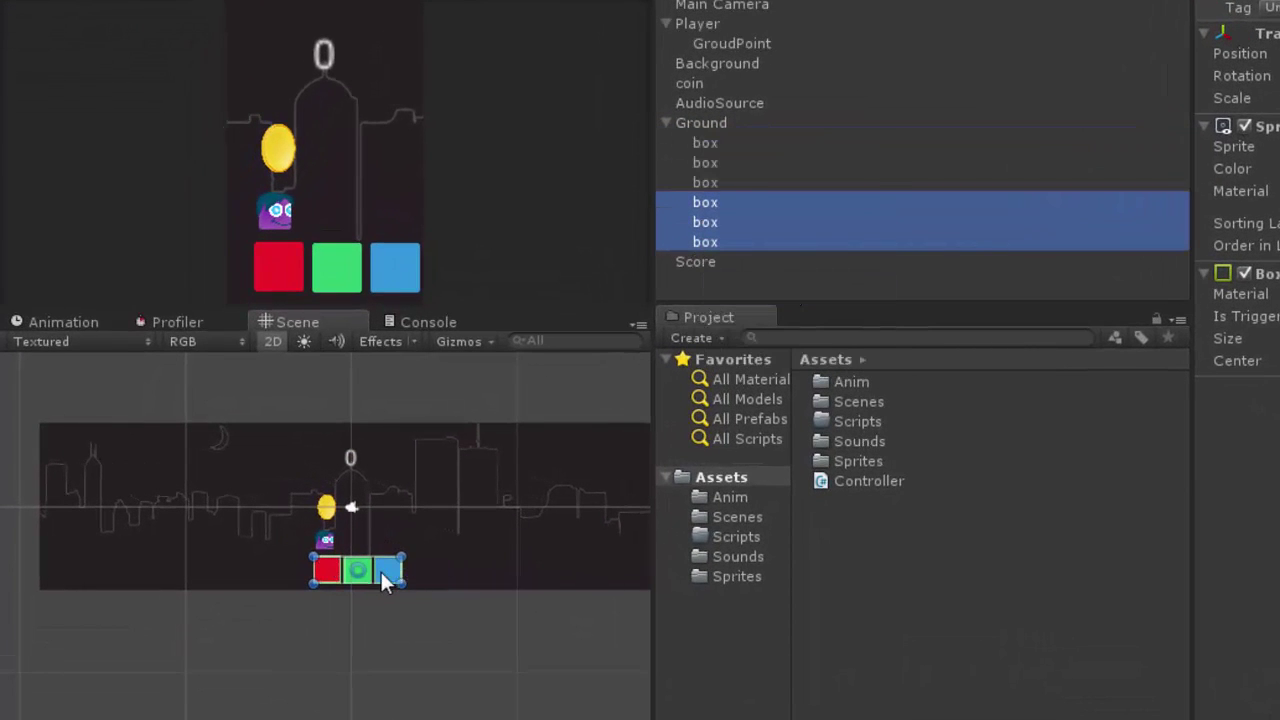
{"action": "left_click_drag", "start_coordinate": [383, 570], "coordinate": [495, 569]}
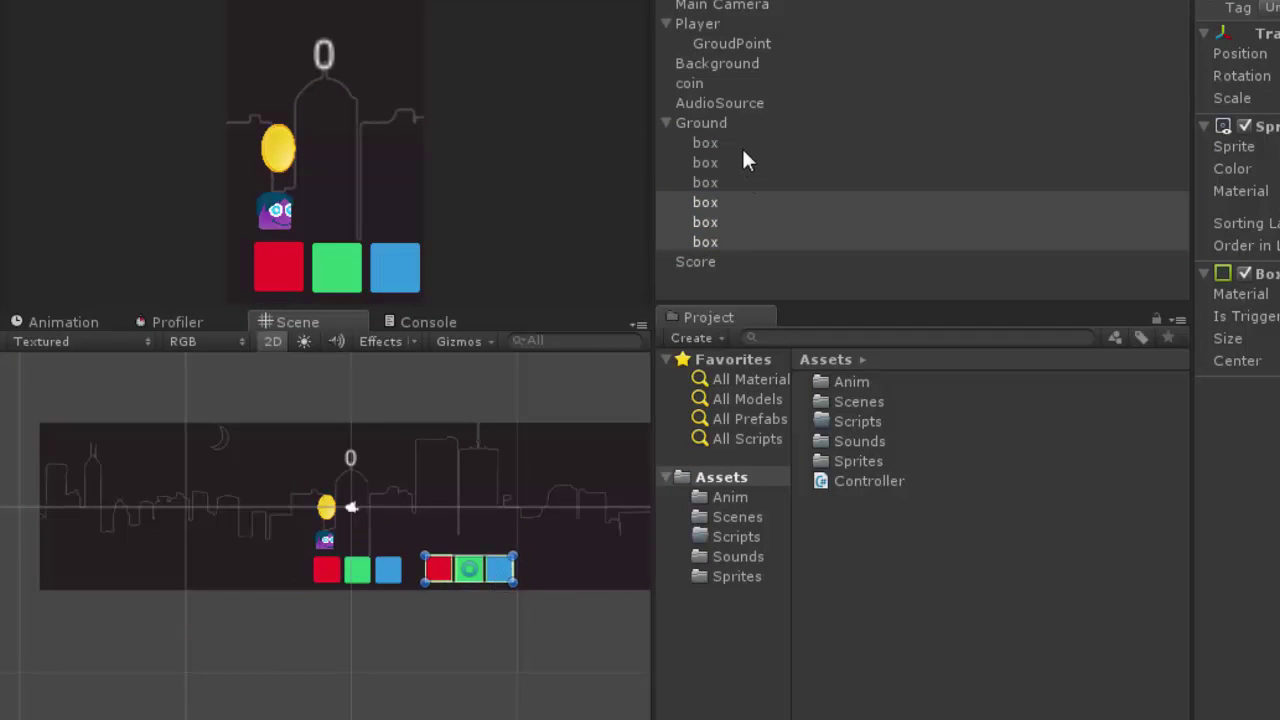
- Duplicate the coin and place the copy above the blue box of the first group
{"action": "left_click", "coordinate": [692, 85]}
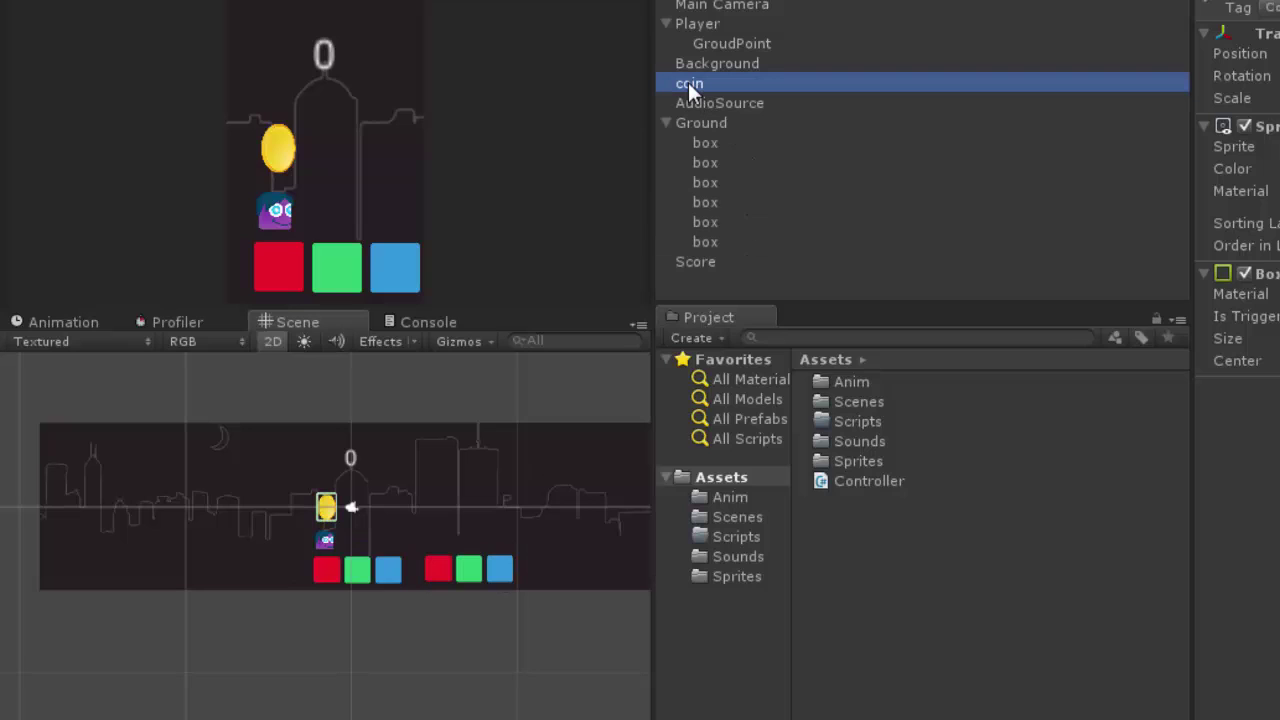
{"action": "right_click", "coordinate": [689, 83]}
{"action": "left_click", "coordinate": [774, 200]}
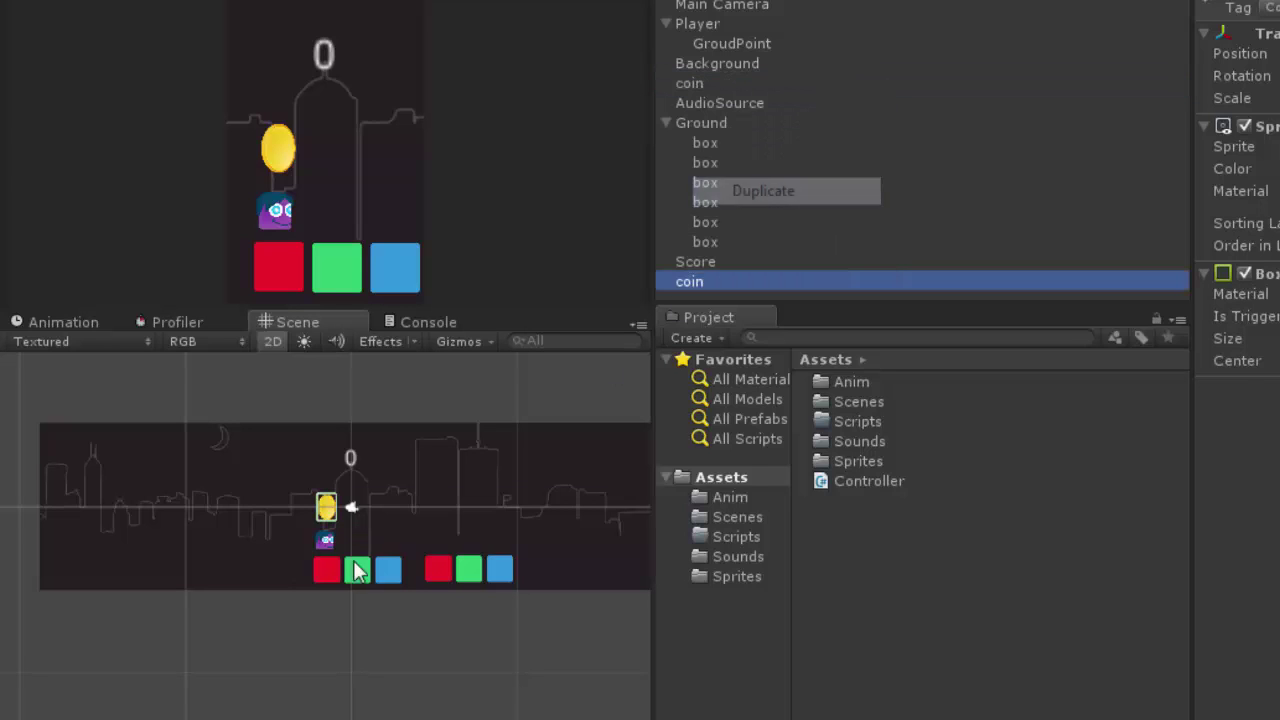
{"action": "left_click_drag", "start_coordinate": [329, 521], "coordinate": [394, 527]}
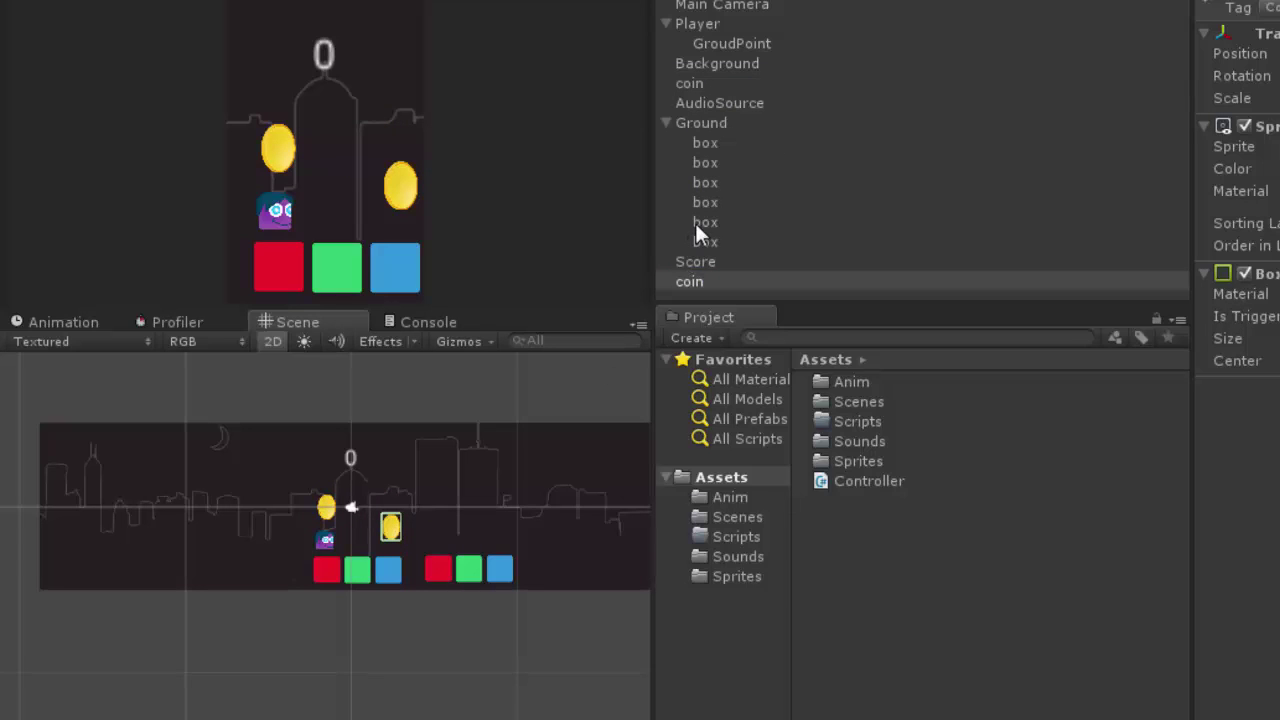
- Duplicate the new coin twice and place the copies side by side above the second group of boxes
{"action": "right_click", "coordinate": [696, 281]}
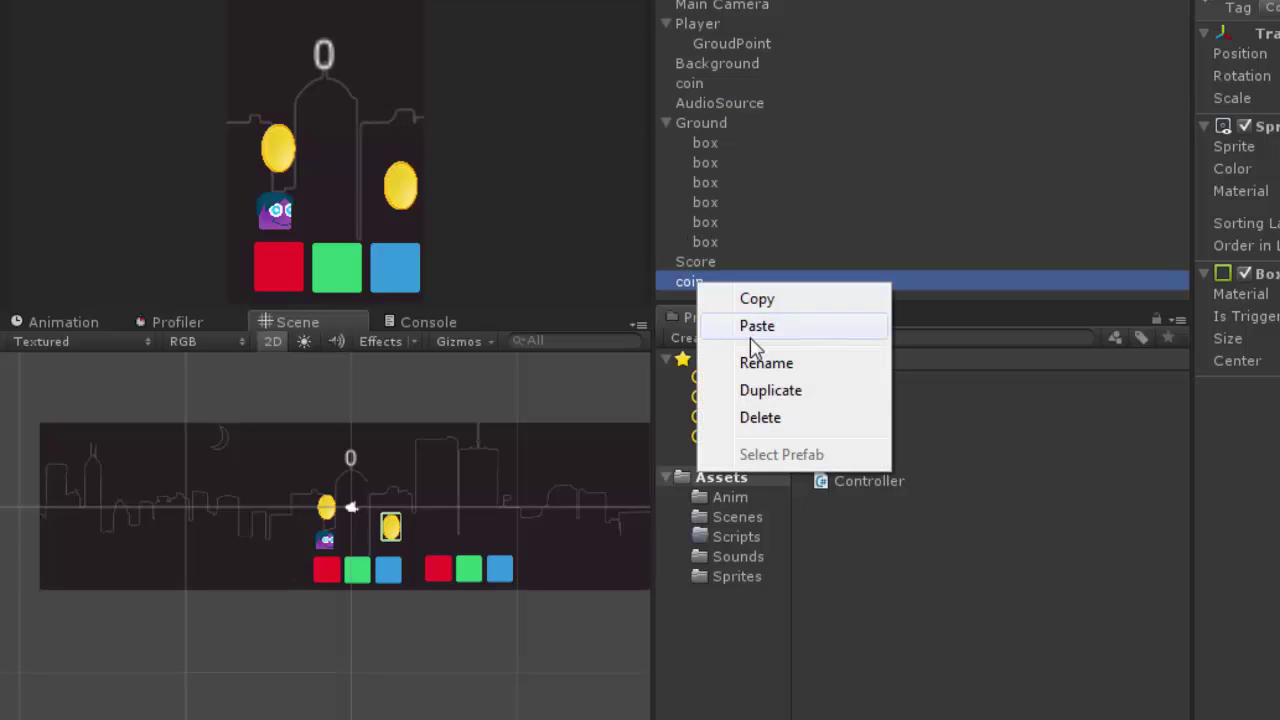
{"action": "left_click", "coordinate": [779, 391]}
{"action": "left_click", "coordinate": [400, 531]}
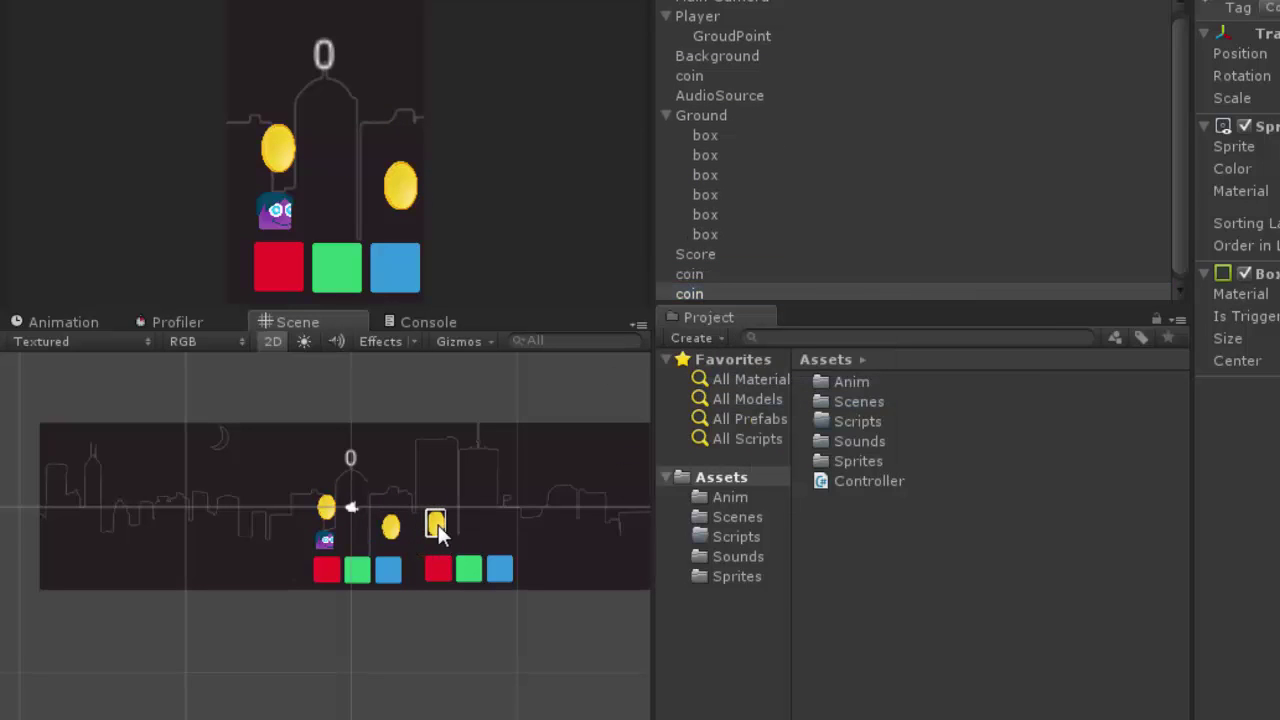
{"action": "right_click", "coordinate": [683, 276]}
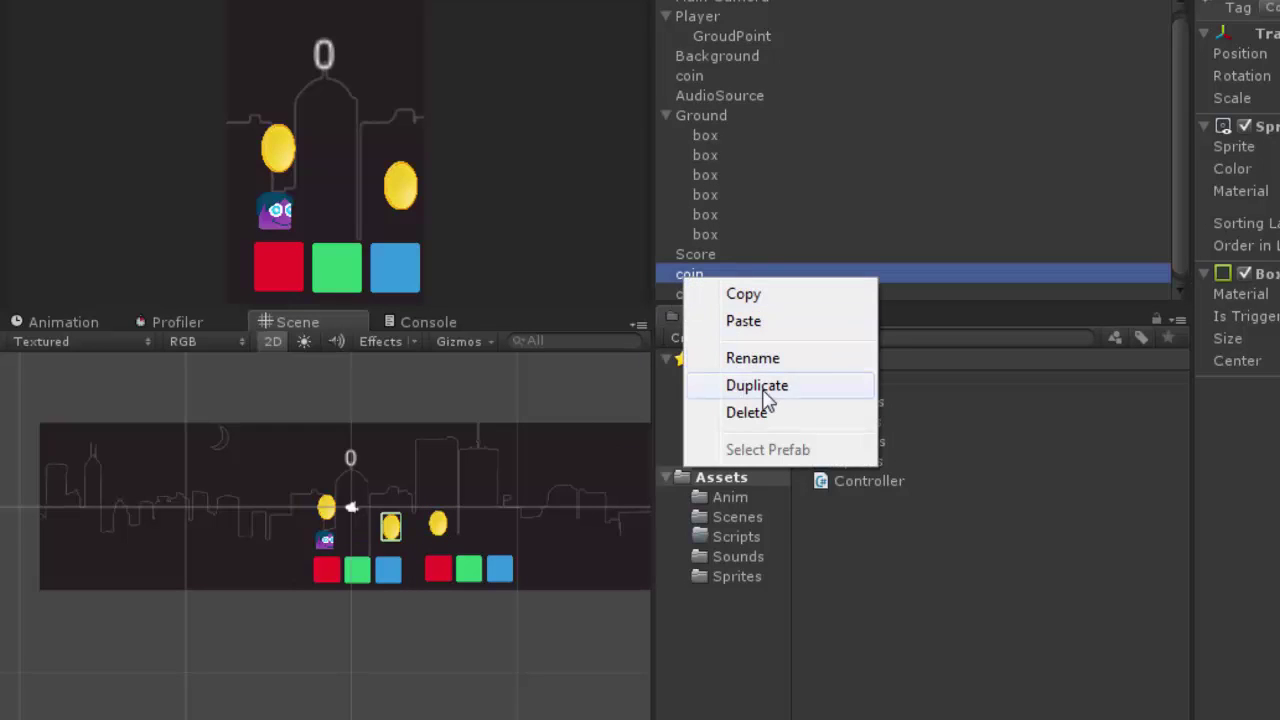
{"action": "left_click", "coordinate": [768, 386]}
{"action": "left_click", "coordinate": [404, 526]}
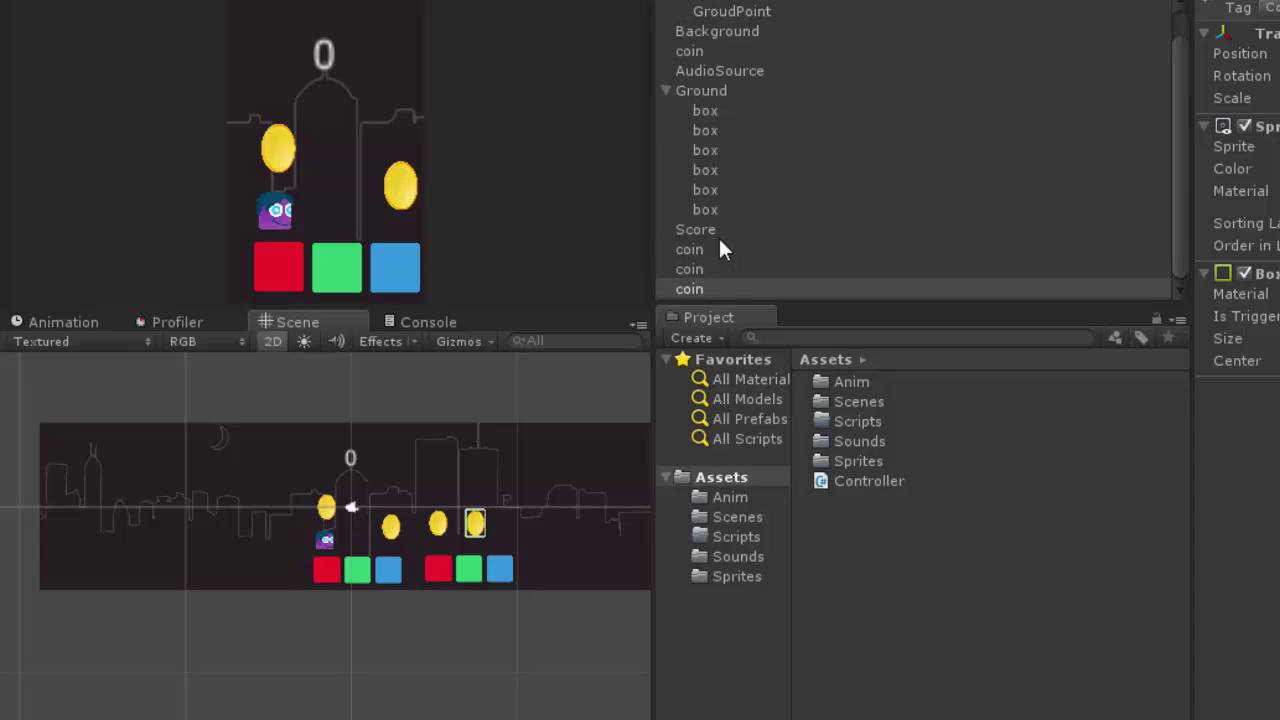
{"action": "left_click", "coordinate": [694, 250], "text": "ctrl"}
{"action": "left_click", "coordinate": [700, 269], "text": "ctrl"}
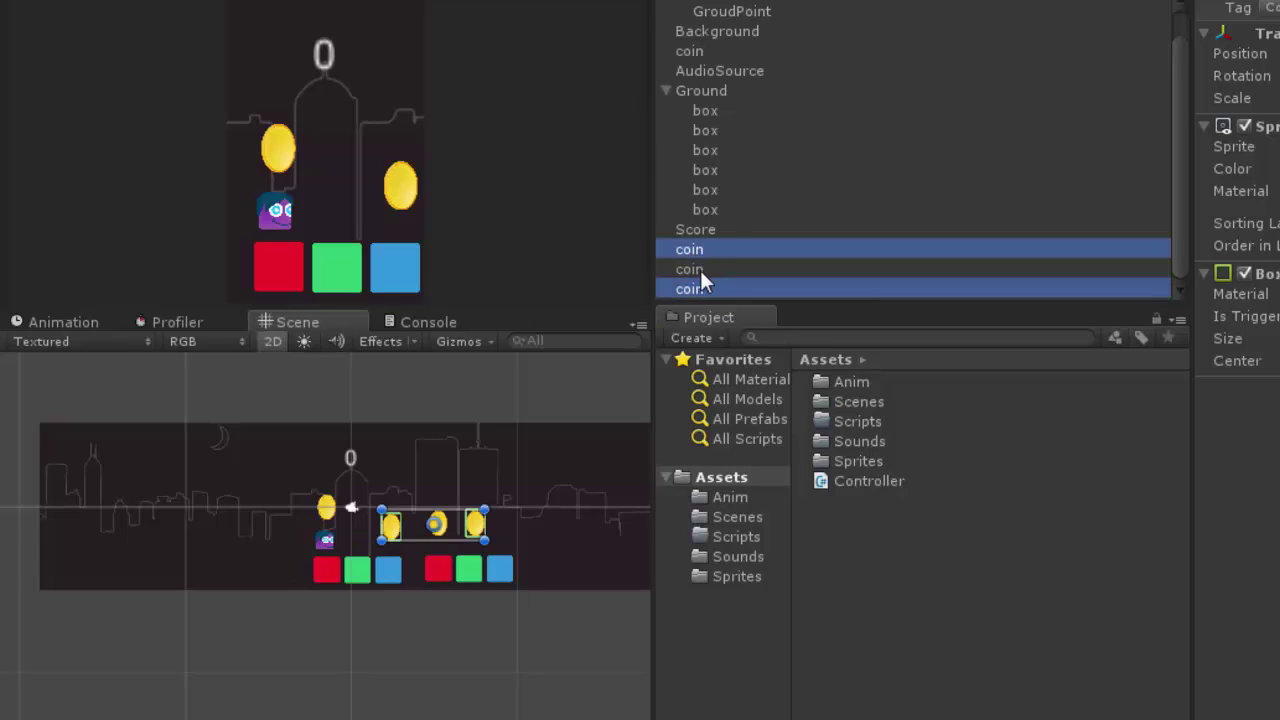
{"action": "left_click", "coordinate": [709, 209], "text": "ctrl"}
{"action": "left_click", "coordinate": [710, 190], "text": "ctrl"}
{"action": "left_click", "coordinate": [706, 171], "text": "ctrl"}
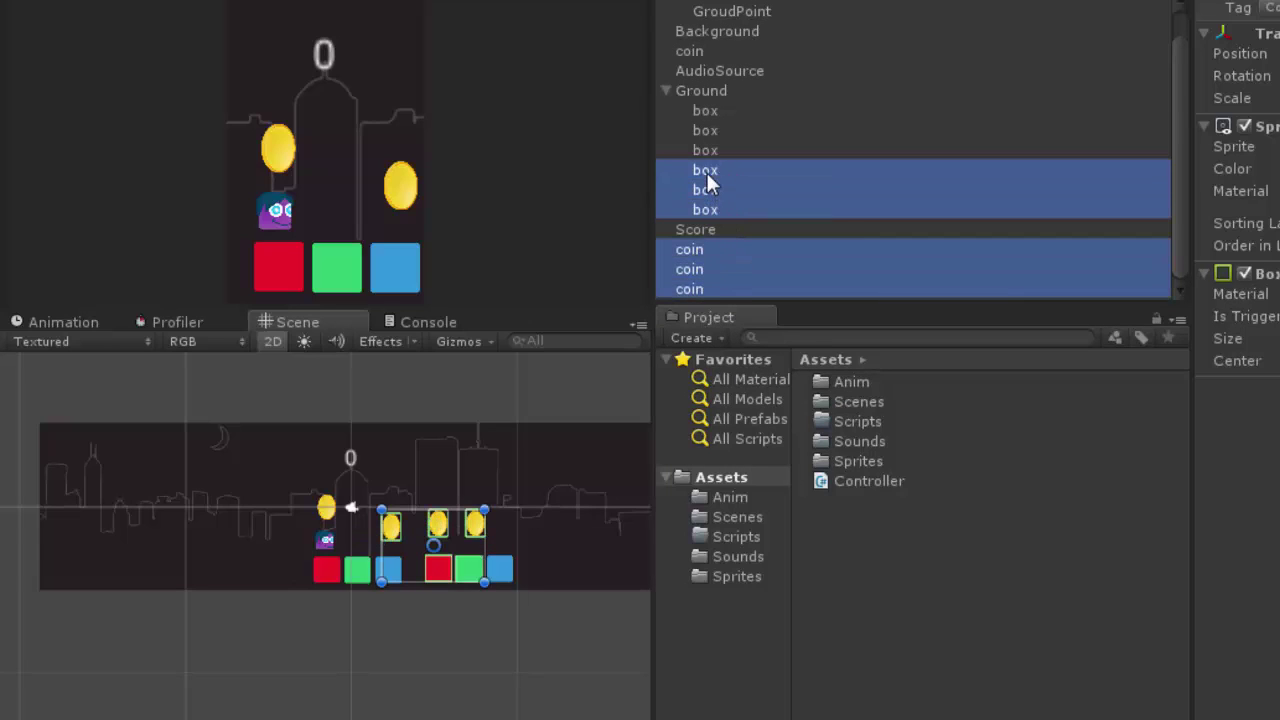
{"action": "left_click", "coordinate": [705, 150], "text": "ctrl"}
{"action": "left_click", "coordinate": [703, 130], "text": "ctrl"}
- Duplicate all six Ground boxes and move the copies right to continue the ground as third and fourth groups after a gap
{"action": "left_click", "coordinate": [700, 112]}
{"action": "left_click", "coordinate": [705, 130], "text": "ctrl"}
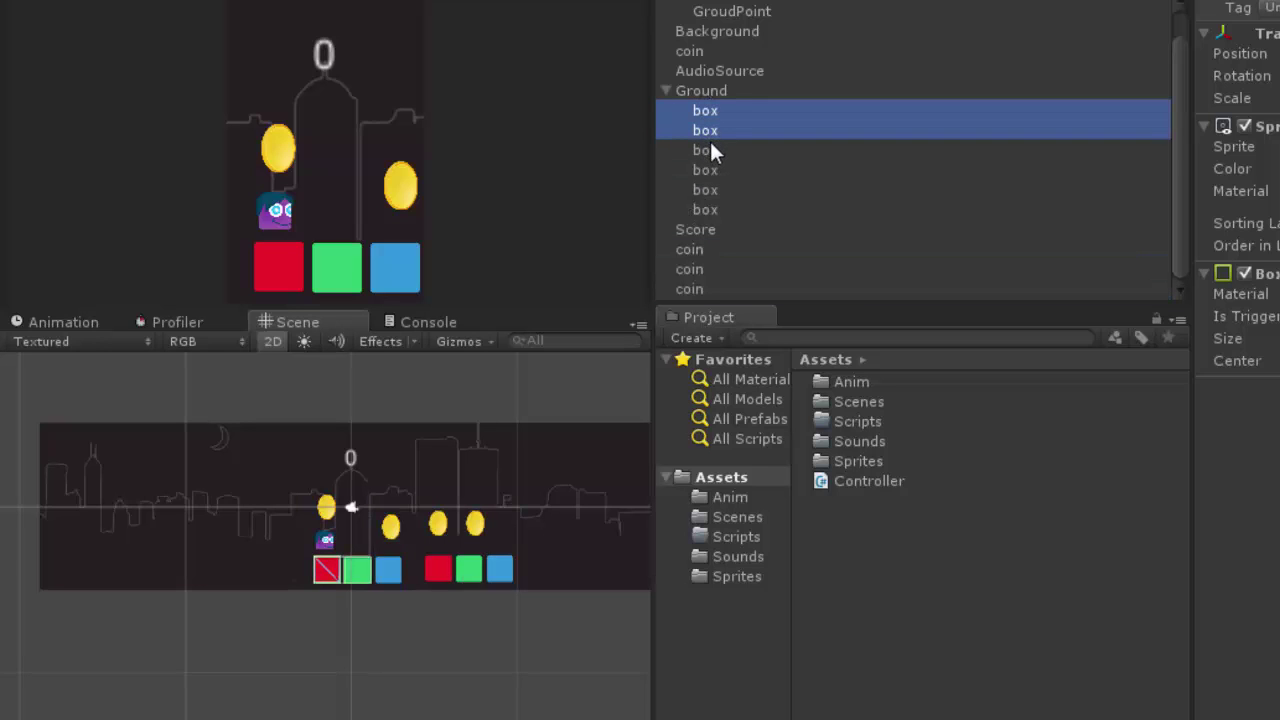
{"action": "left_click", "coordinate": [709, 150], "text": "ctrl"}
{"action": "left_click", "coordinate": [707, 170], "text": "ctrl"}
{"action": "left_click", "coordinate": [707, 190], "text": "ctrl"}
{"action": "left_click", "coordinate": [707, 209], "text": "ctrl"}
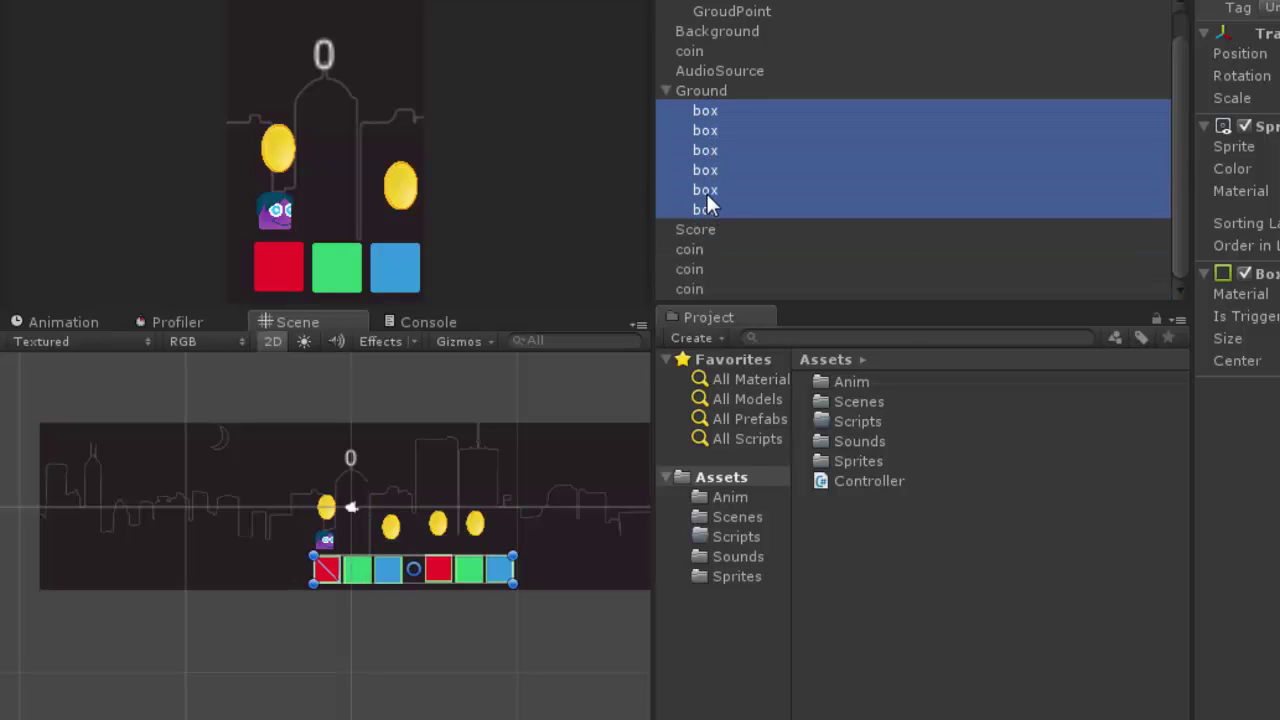
{"action": "right_click", "coordinate": [707, 197]}
{"action": "left_click", "coordinate": [774, 306]}
{"action": "scroll", "coordinate": [530, 604], "scroll_direction": "down", "scroll_amount": 2}
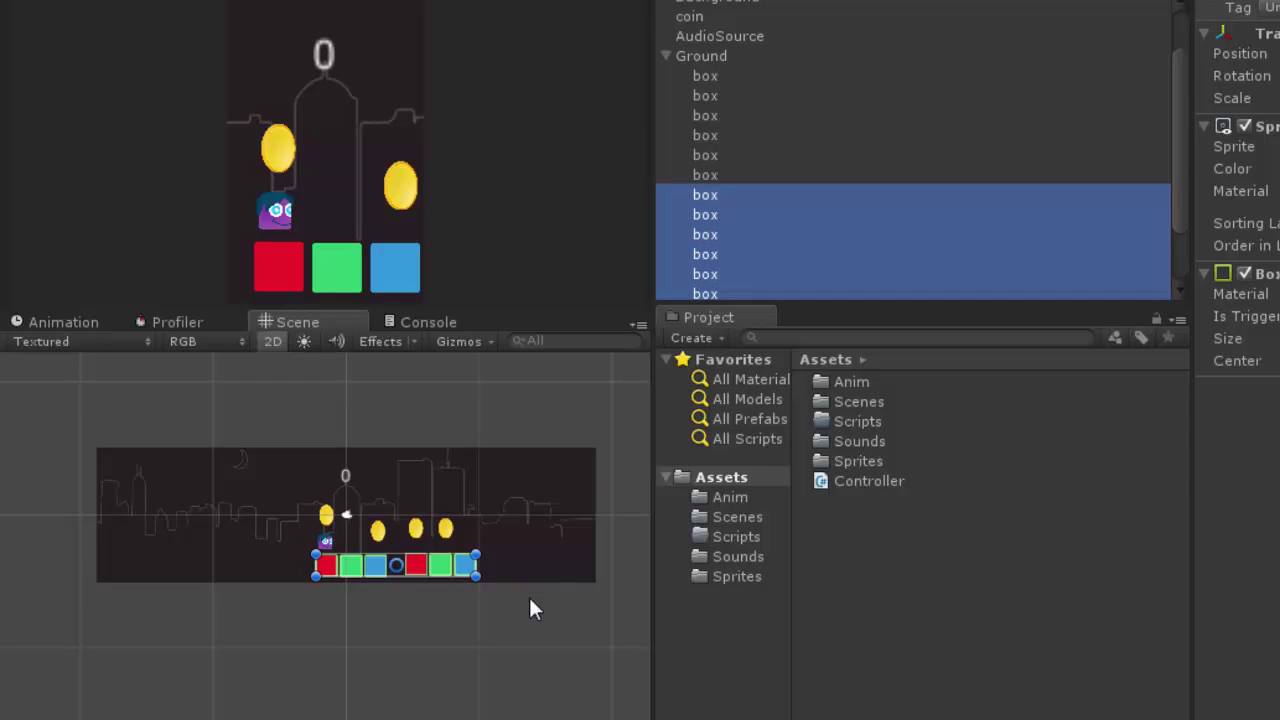
{"action": "scroll", "coordinate": [530, 608], "scroll_direction": "down", "scroll_amount": 1}
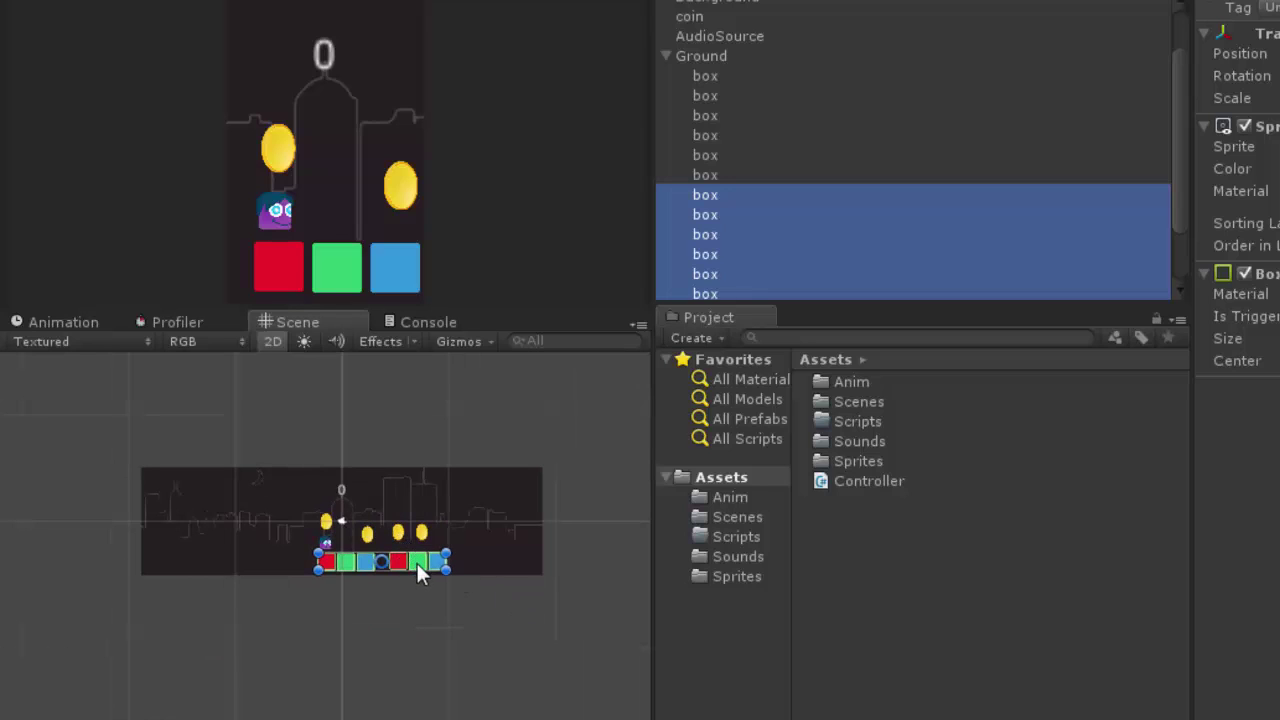
{"action": "left_click_drag", "start_coordinate": [417, 563], "coordinate": [562, 563]}
- Raise the blue box of the third group slightly above its neighbours
{"action": "left_click", "coordinate": [477, 559]}
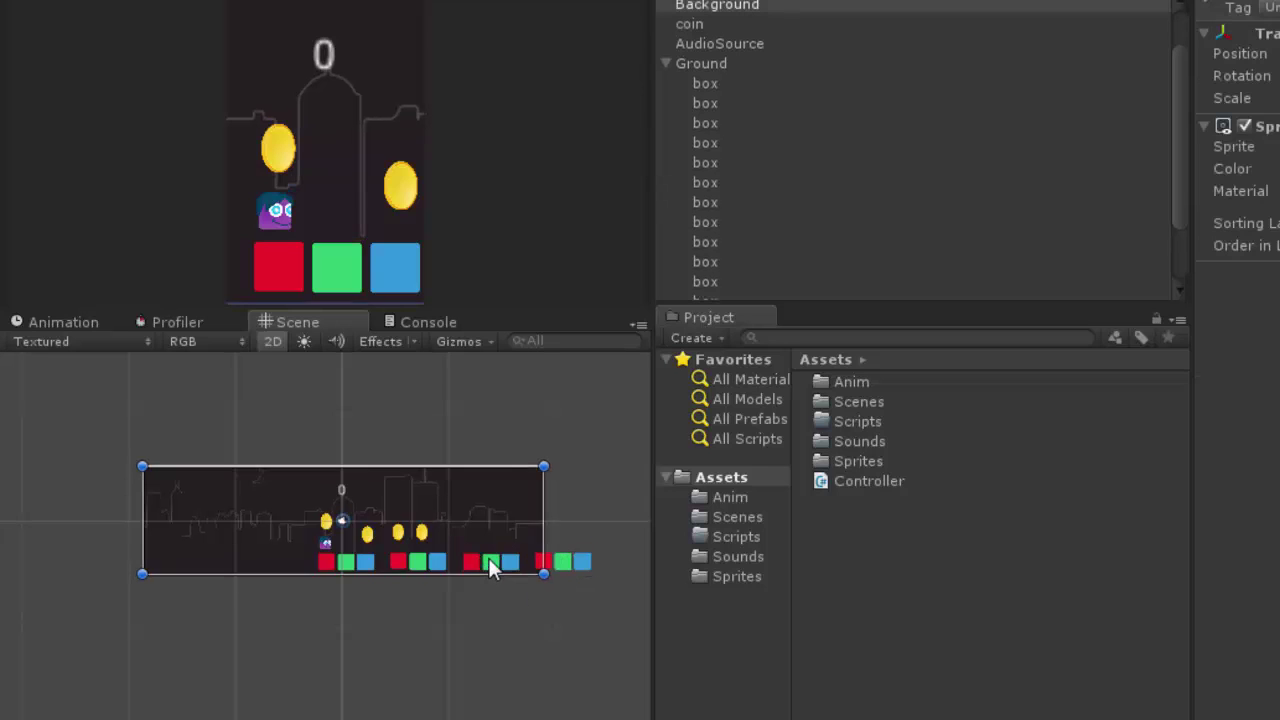
{"action": "left_click", "coordinate": [699, 222]}
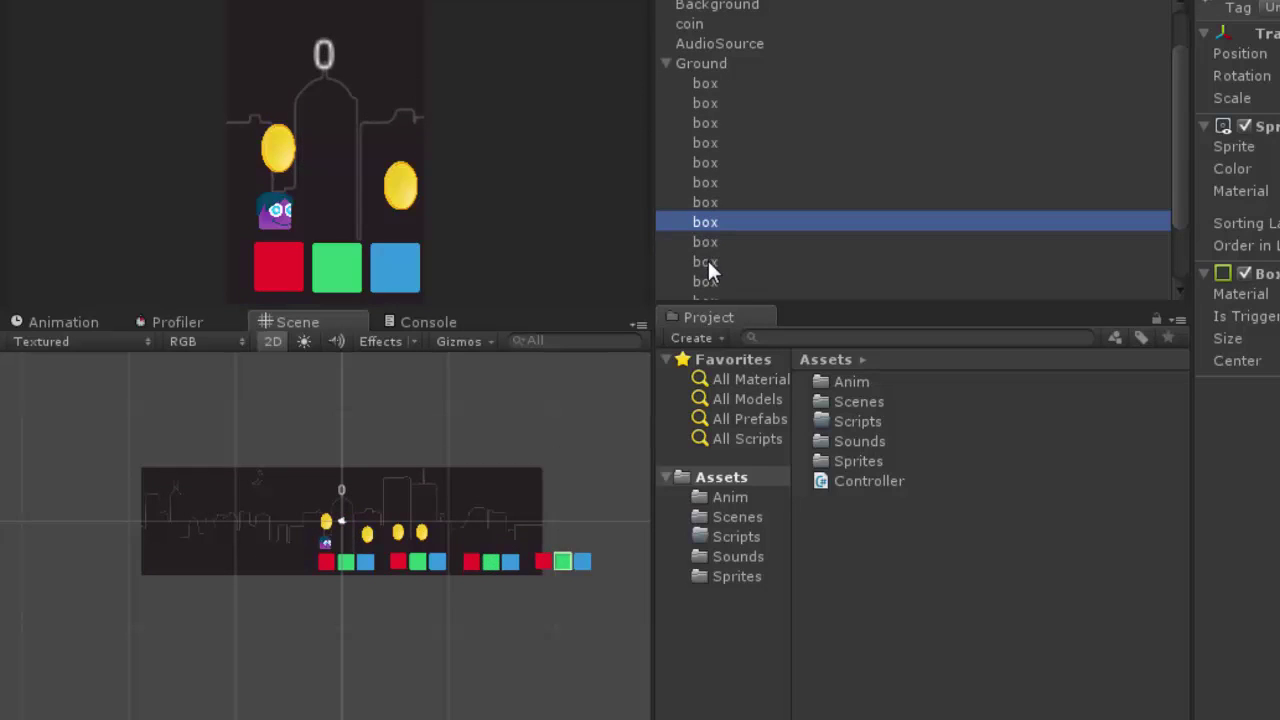
{"action": "left_click", "coordinate": [703, 264]}
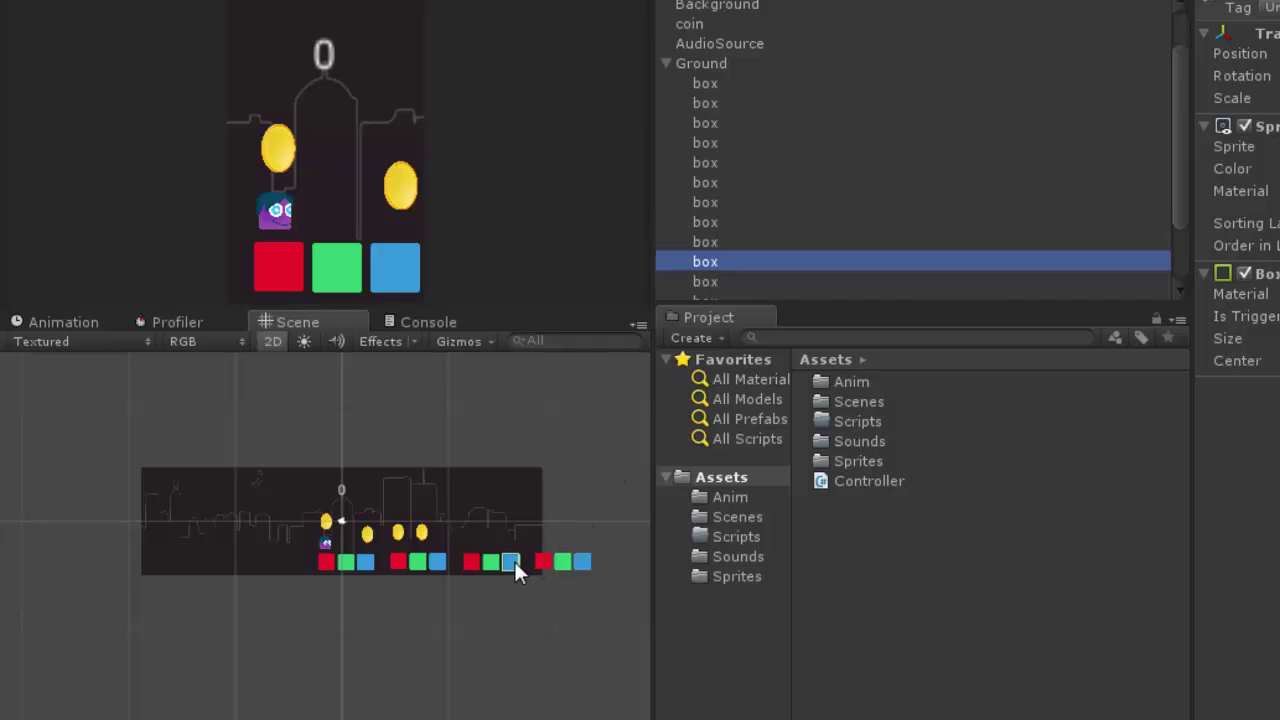
{"action": "left_click_drag", "start_coordinate": [515, 560], "coordinate": [520, 551]}
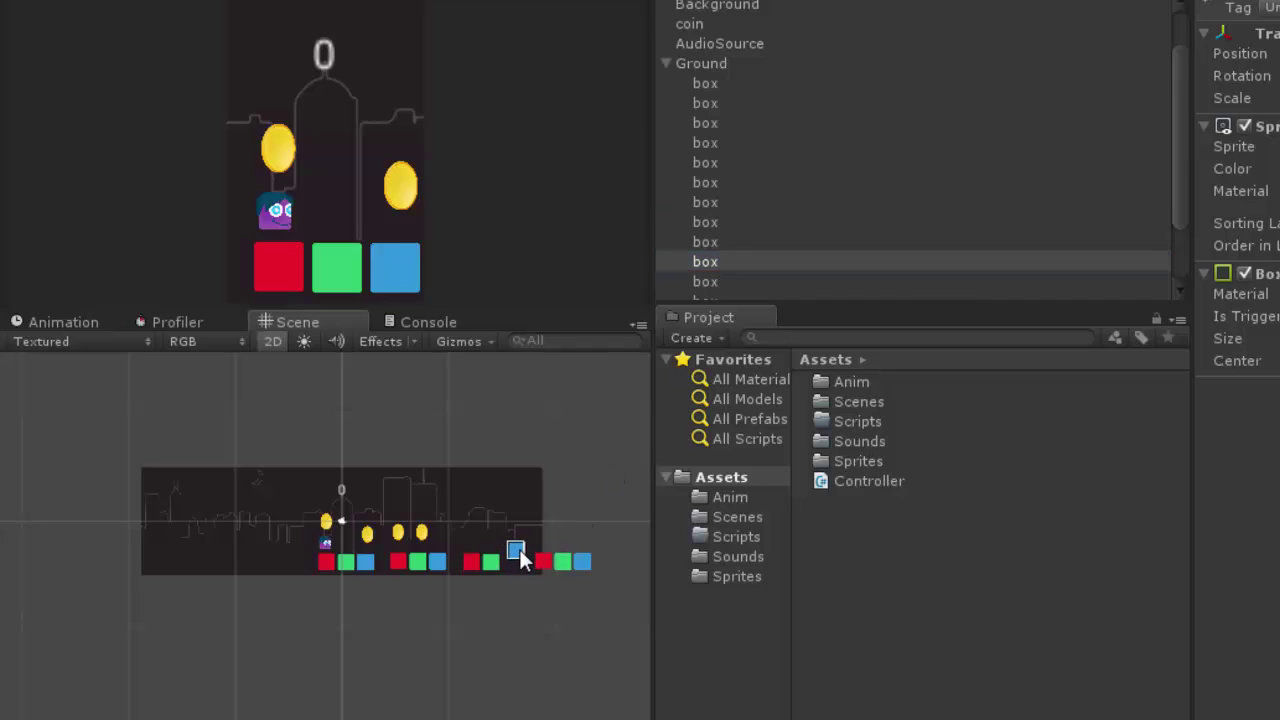
{"action": "left_click", "coordinate": [536, 632]}
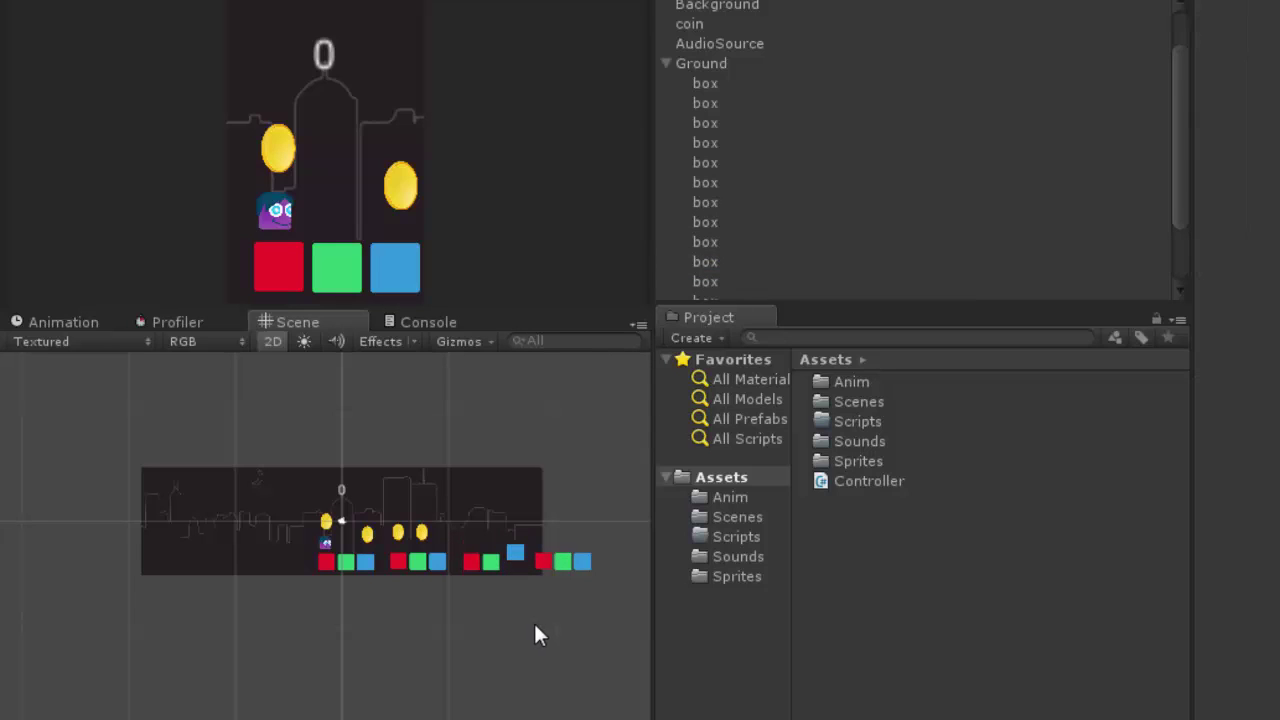
- Delete the green box of the fourth group, leaving a gap between its red and blue boxes
{"action": "left_click", "coordinate": [492, 568]}
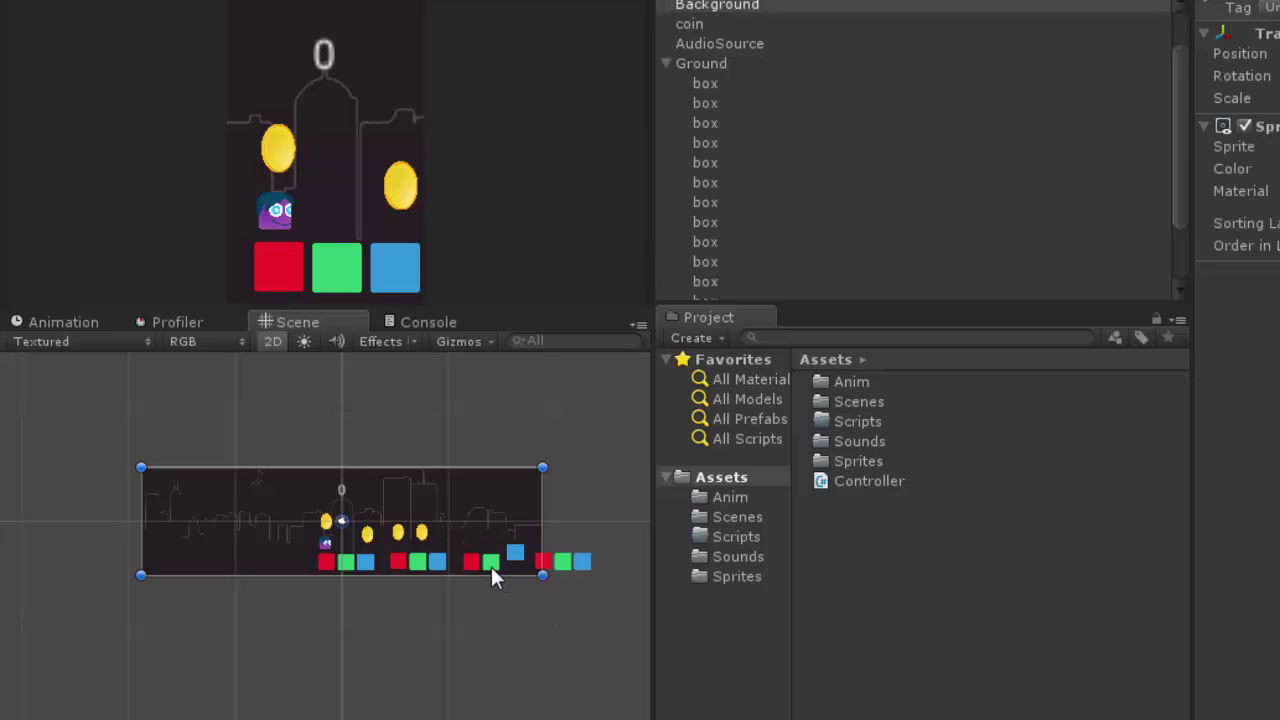
{"action": "left_click", "coordinate": [712, 222]}
{"action": "left_click", "coordinate": [705, 262]}
{"action": "left_click", "coordinate": [703, 222]}
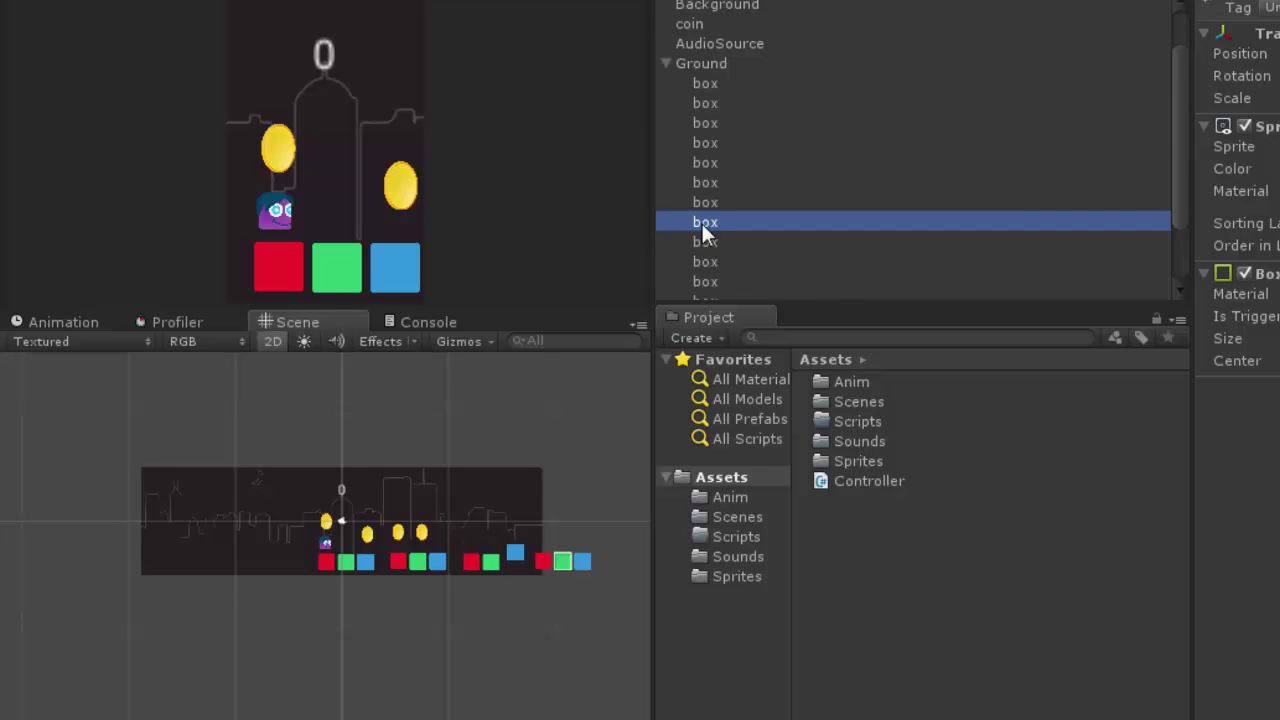
{"action": "left_click", "coordinate": [565, 568]}
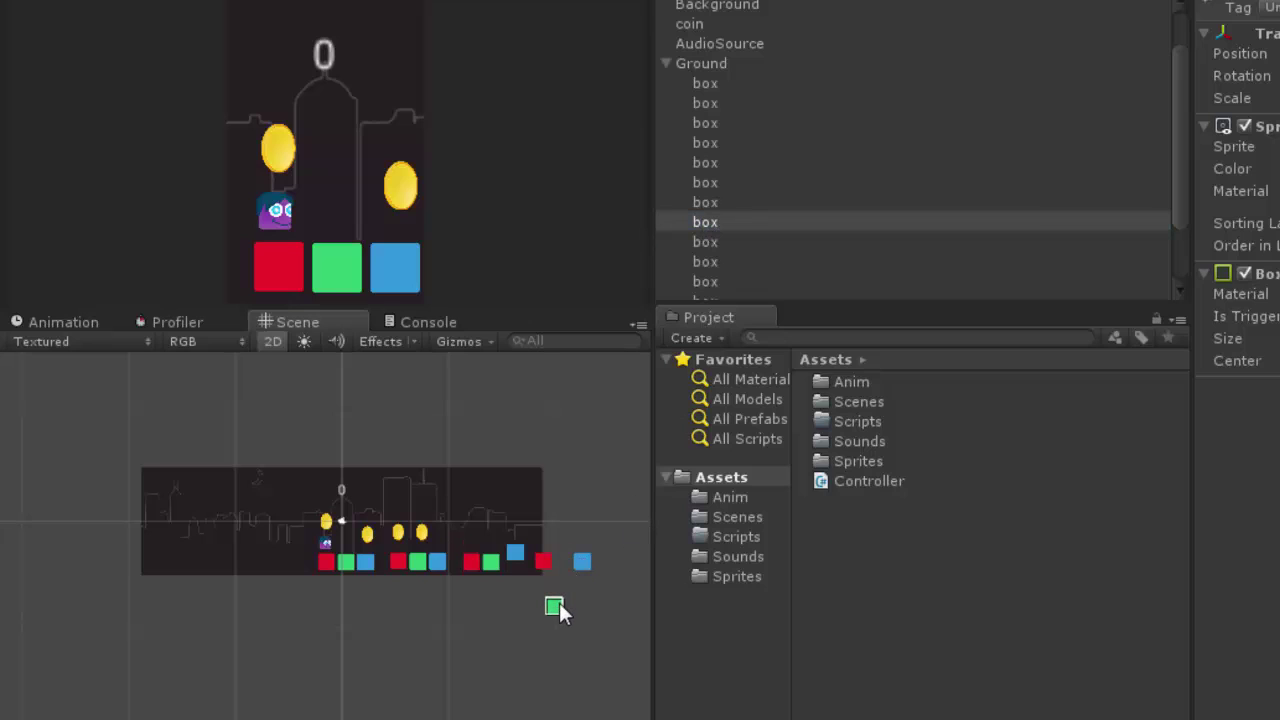
{"action": "right_click", "coordinate": [718, 226]}
{"action": "left_click", "coordinate": [778, 356]}
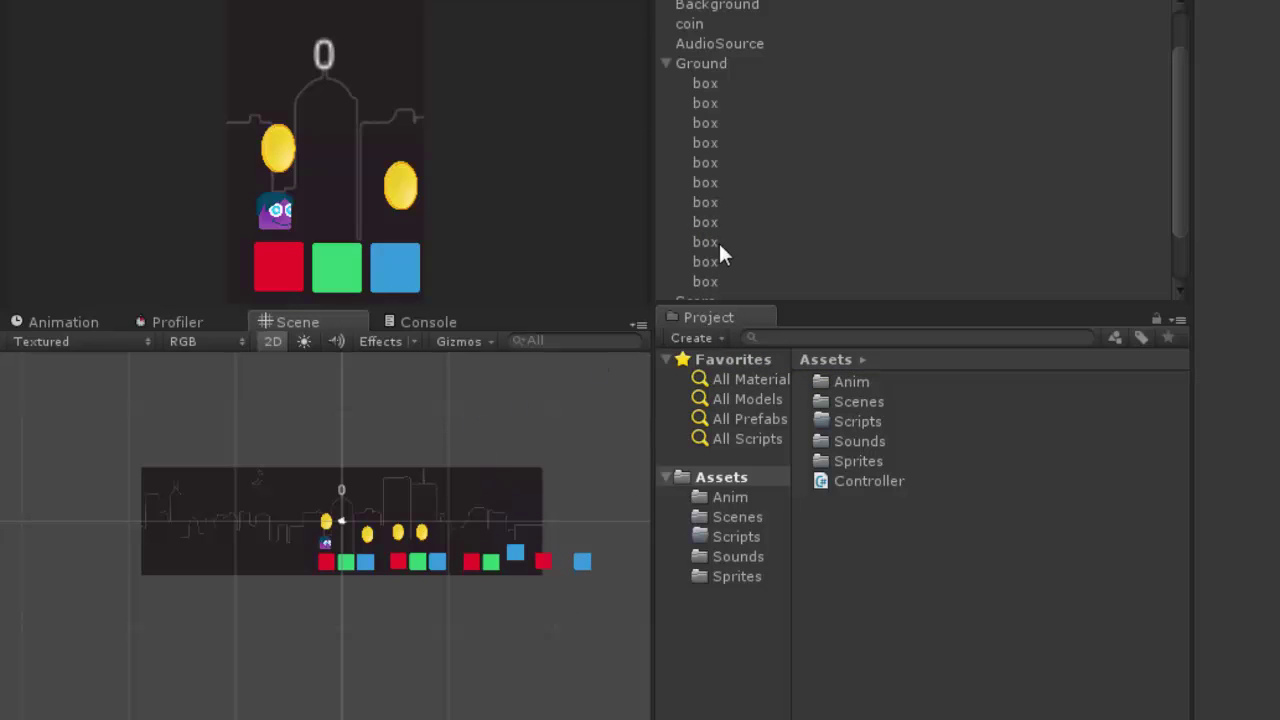
- Collapse the Ground object's list of boxes, inspect the original coin's properties, and clear the selection
{"action": "scroll", "coordinate": [725, 254], "scroll_direction": "down", "scroll_amount": 3}
{"action": "scroll", "coordinate": [700, 262], "scroll_direction": "up", "scroll_amount": 5}
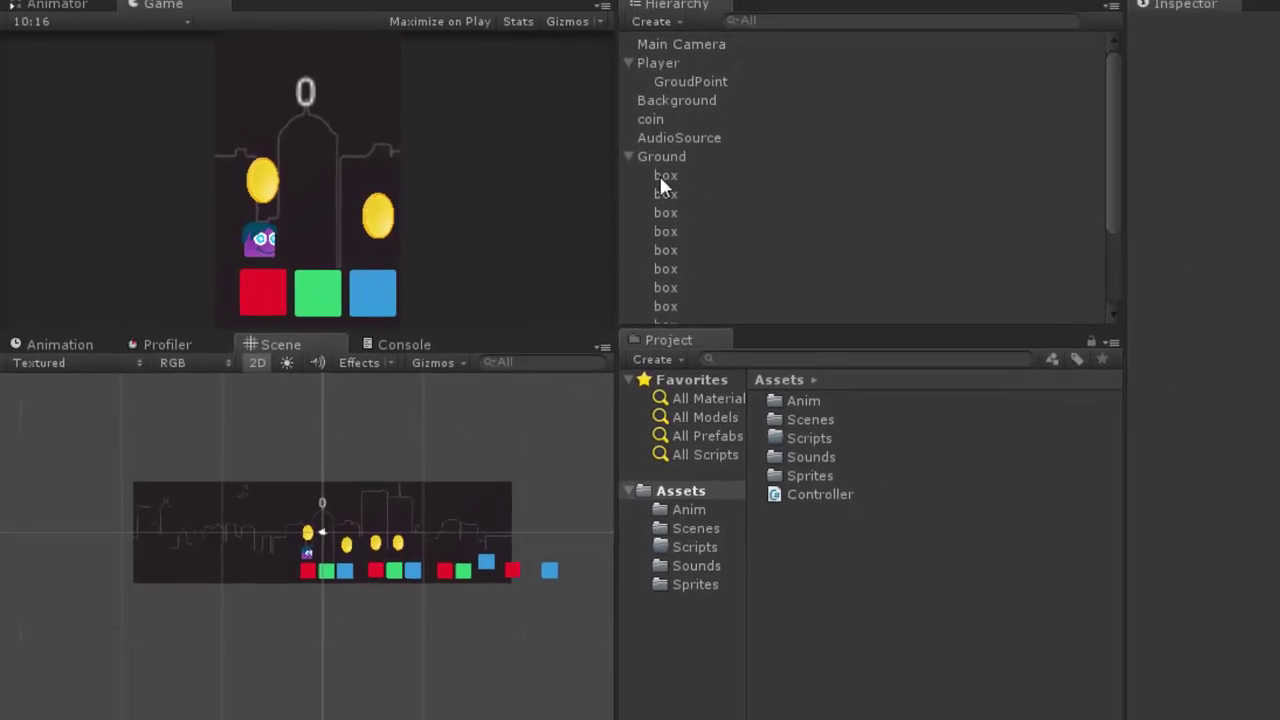
{"action": "left_click", "coordinate": [713, 123]}
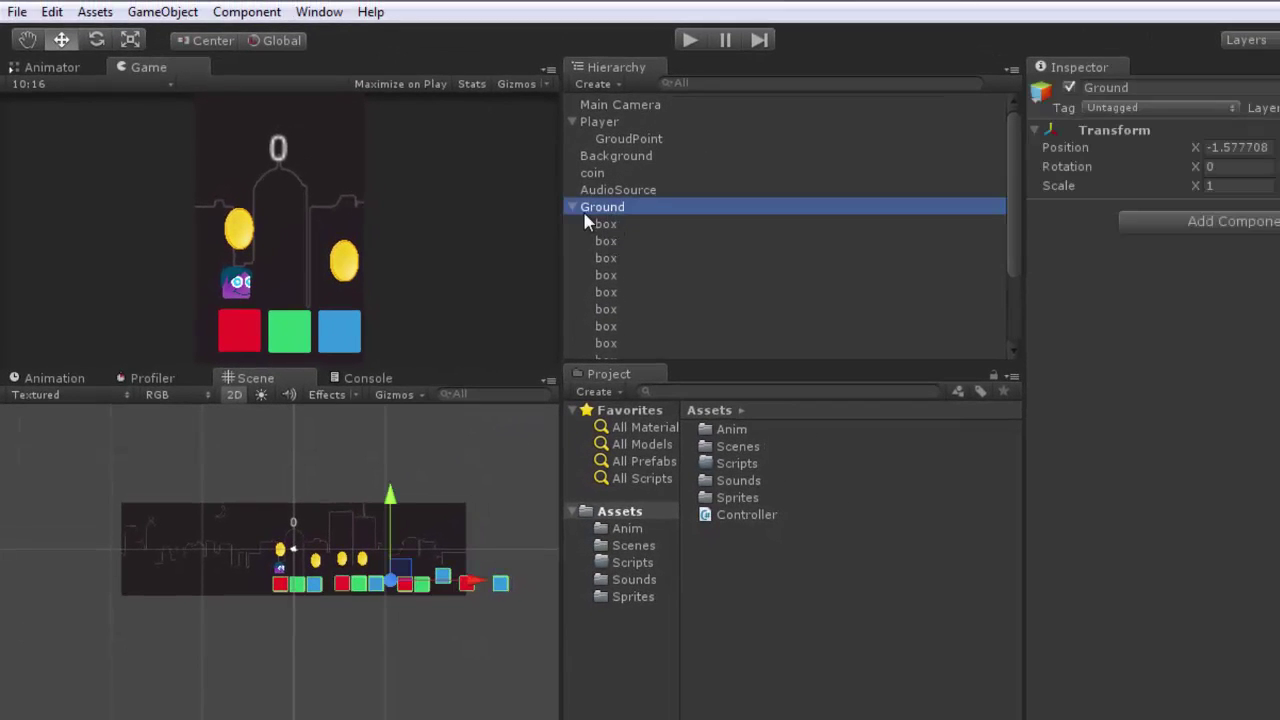
{"action": "left_click", "coordinate": [576, 210]}
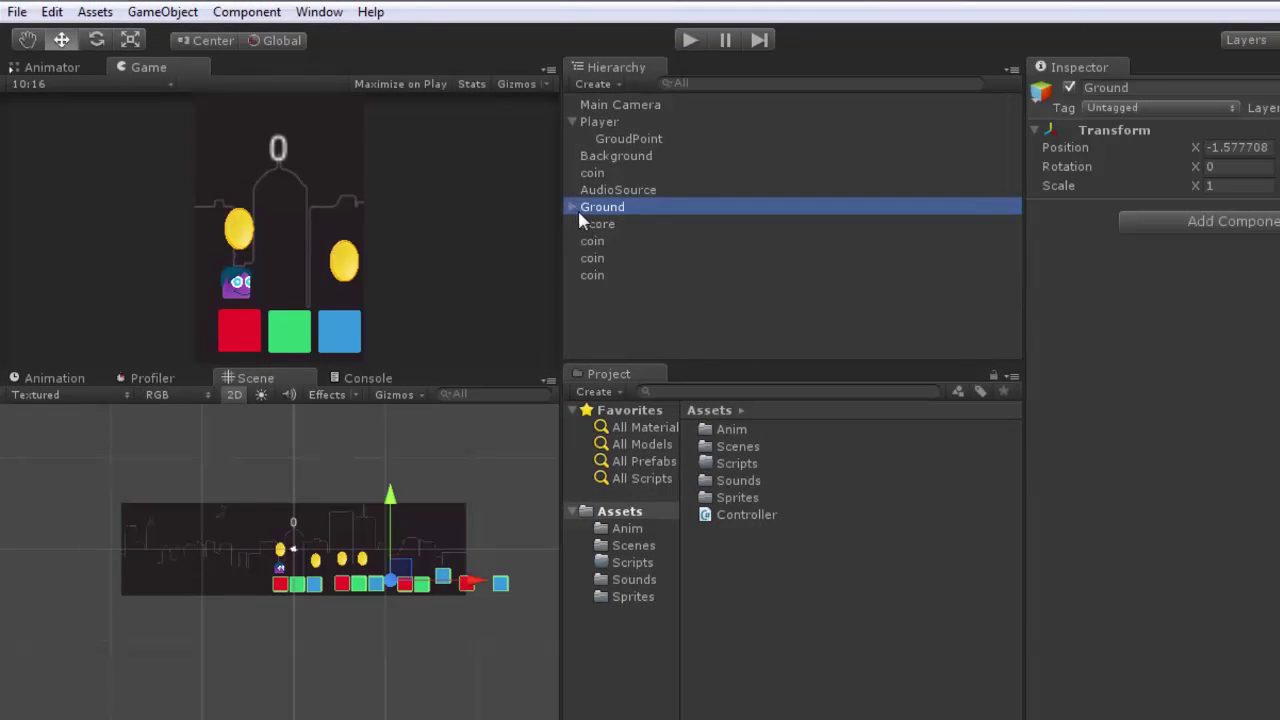
{"action": "left_click", "coordinate": [592, 173]}
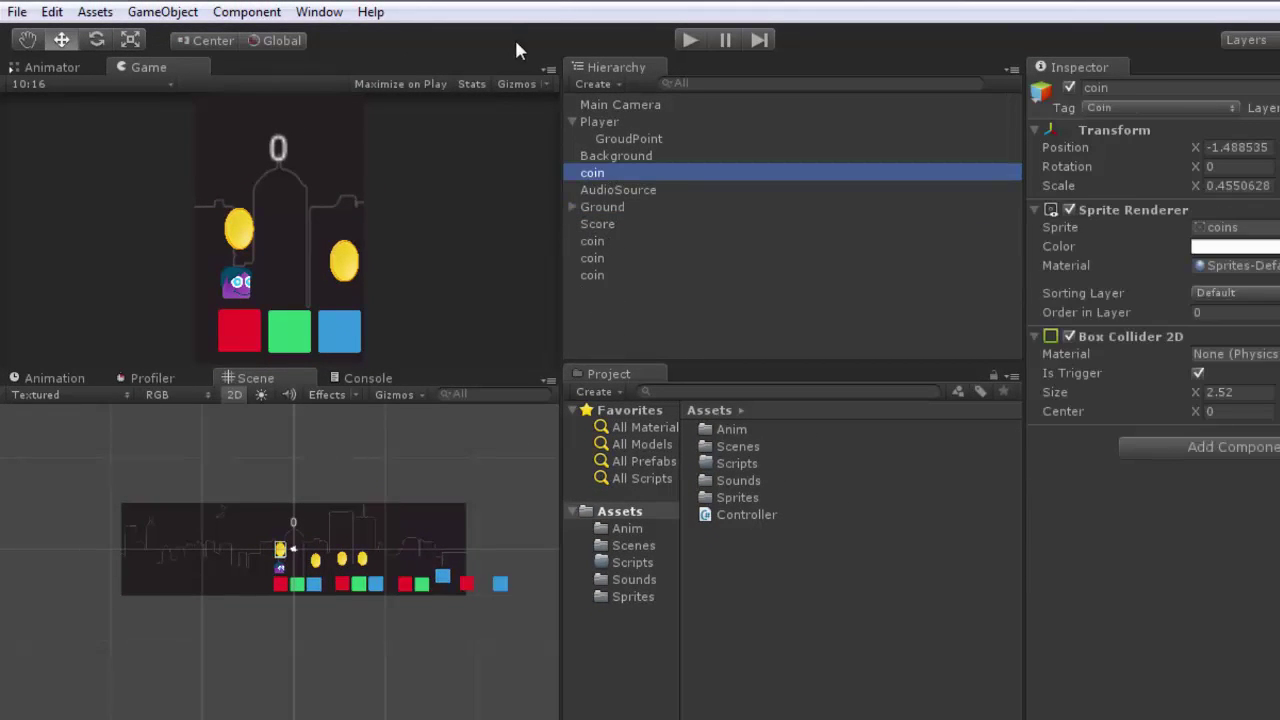
{"action": "left_click", "coordinate": [622, 341]}
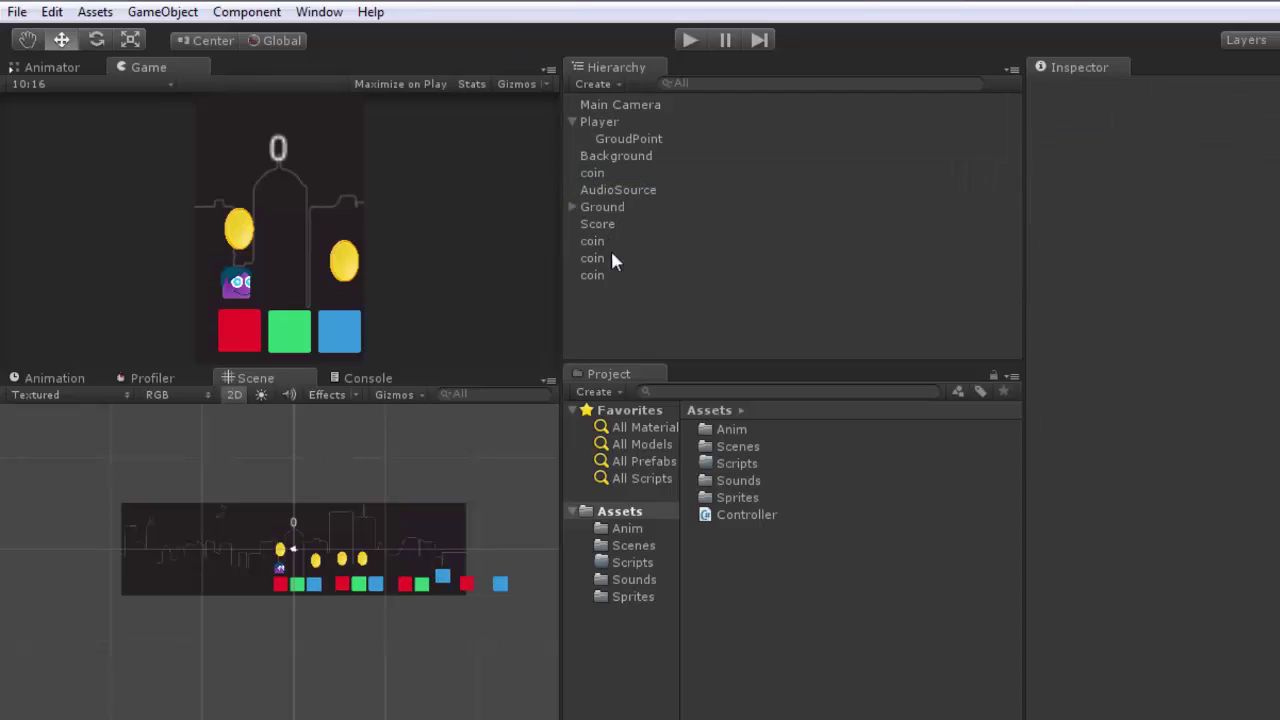
- Create an empty game object and name it Coins
{"action": "left_click", "coordinate": [190, 12]}
{"action": "left_click", "coordinate": [195, 37]}
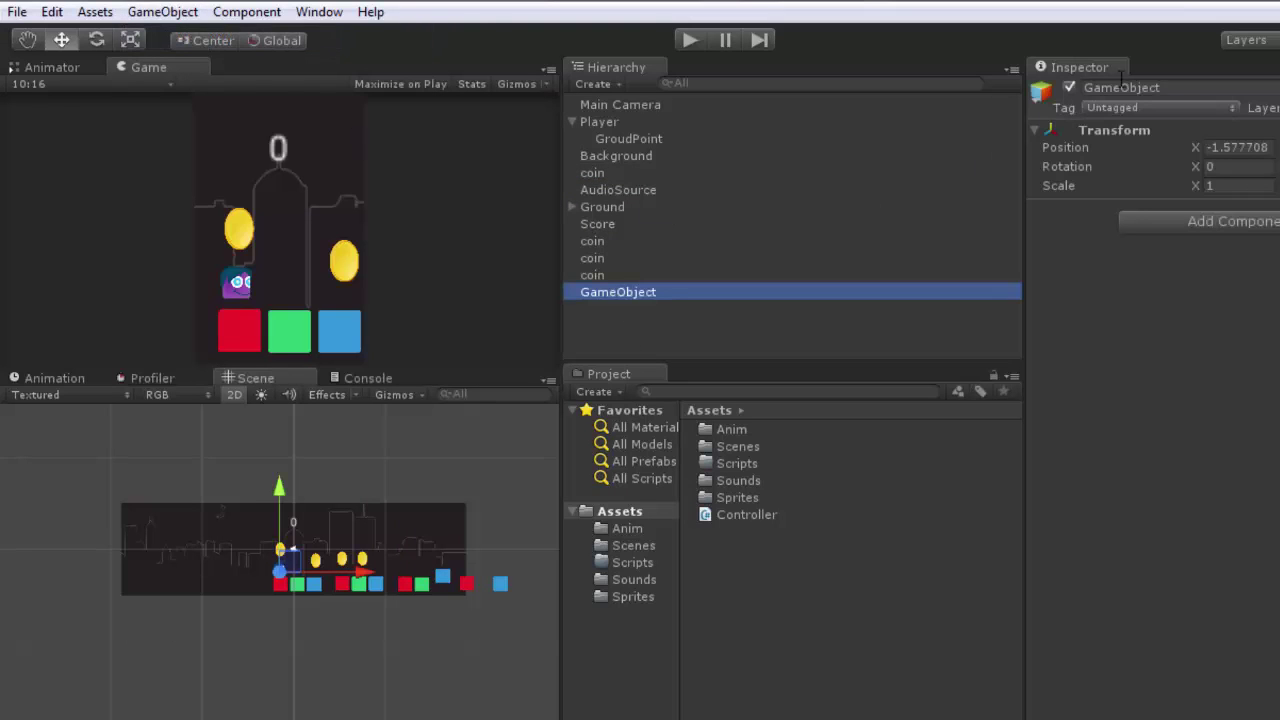
{"action": "left_click", "coordinate": [1085, 87]}
{"action": "type", "text": "c"}
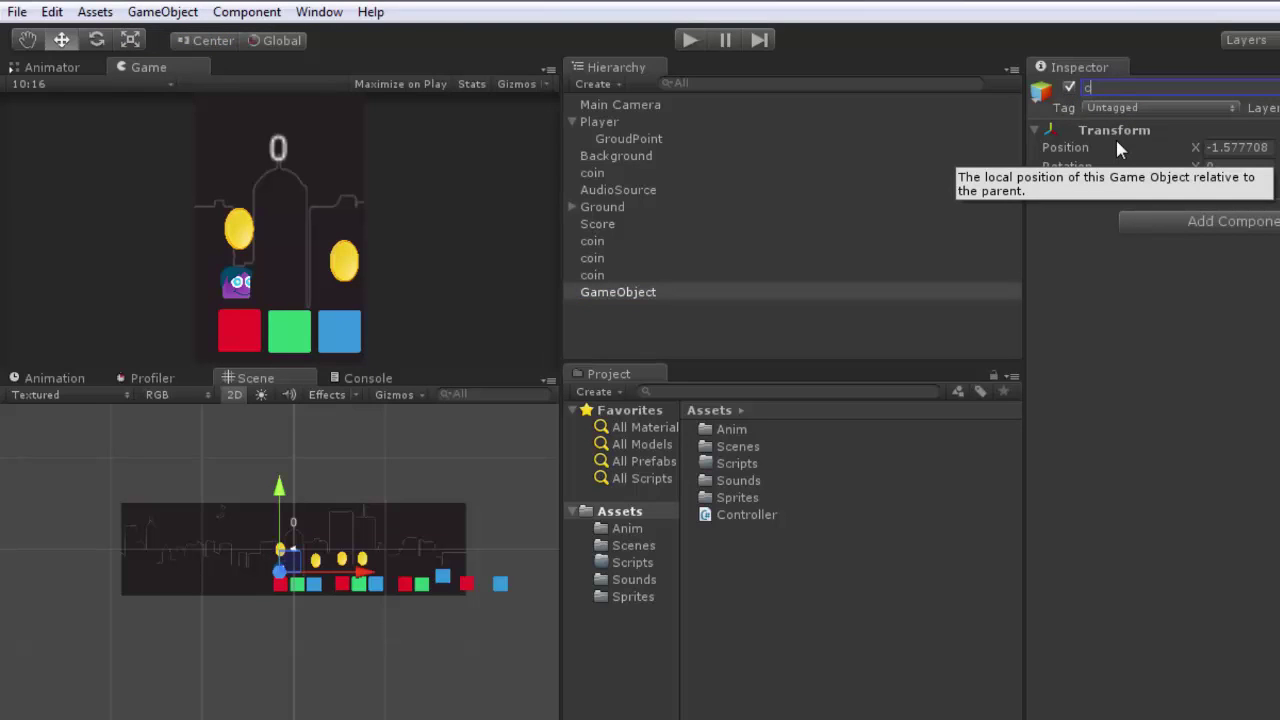
{"action": "key", "text": "BackSpace"}
{"action": "type", "text": "Coins"}
{"action": "key", "text": "Return"}
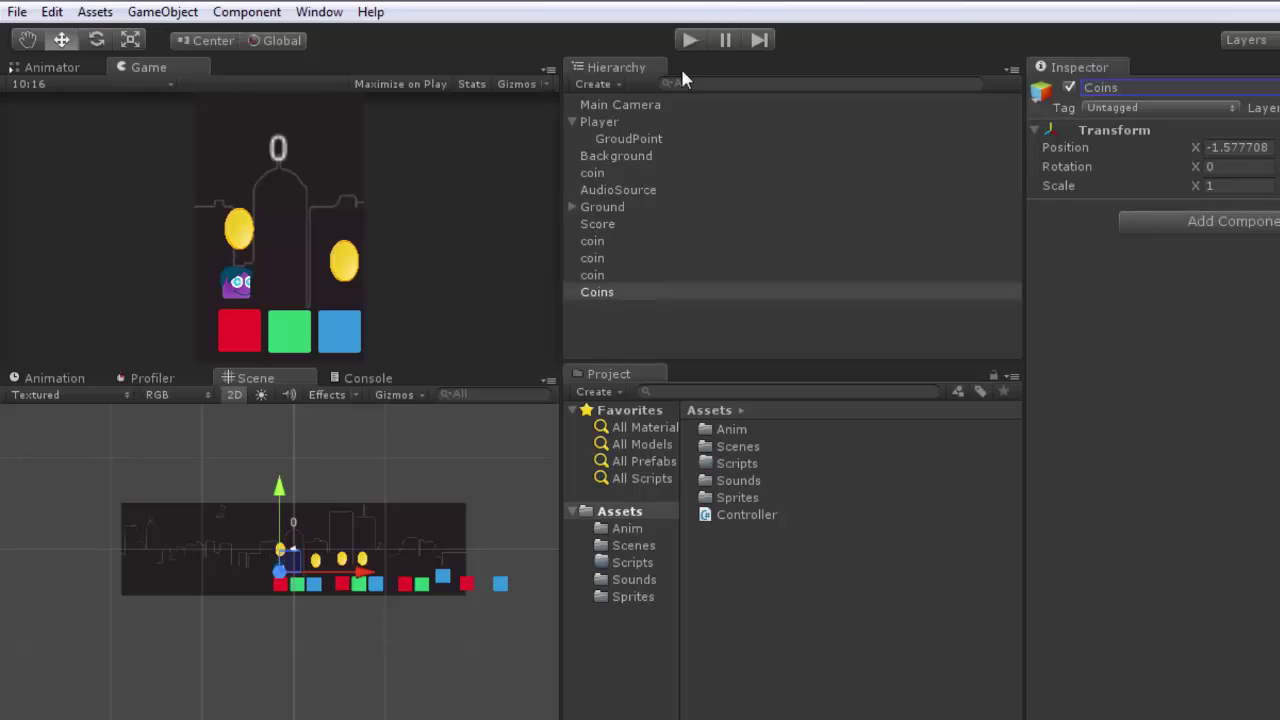
- Make all four coin objects children of the Coins object and clear the selection
{"action": "left_click", "coordinate": [598, 173]}
{"action": "left_click", "coordinate": [600, 241], "text": "ctrl"}
{"action": "left_click", "coordinate": [603, 260], "text": "ctrl"}
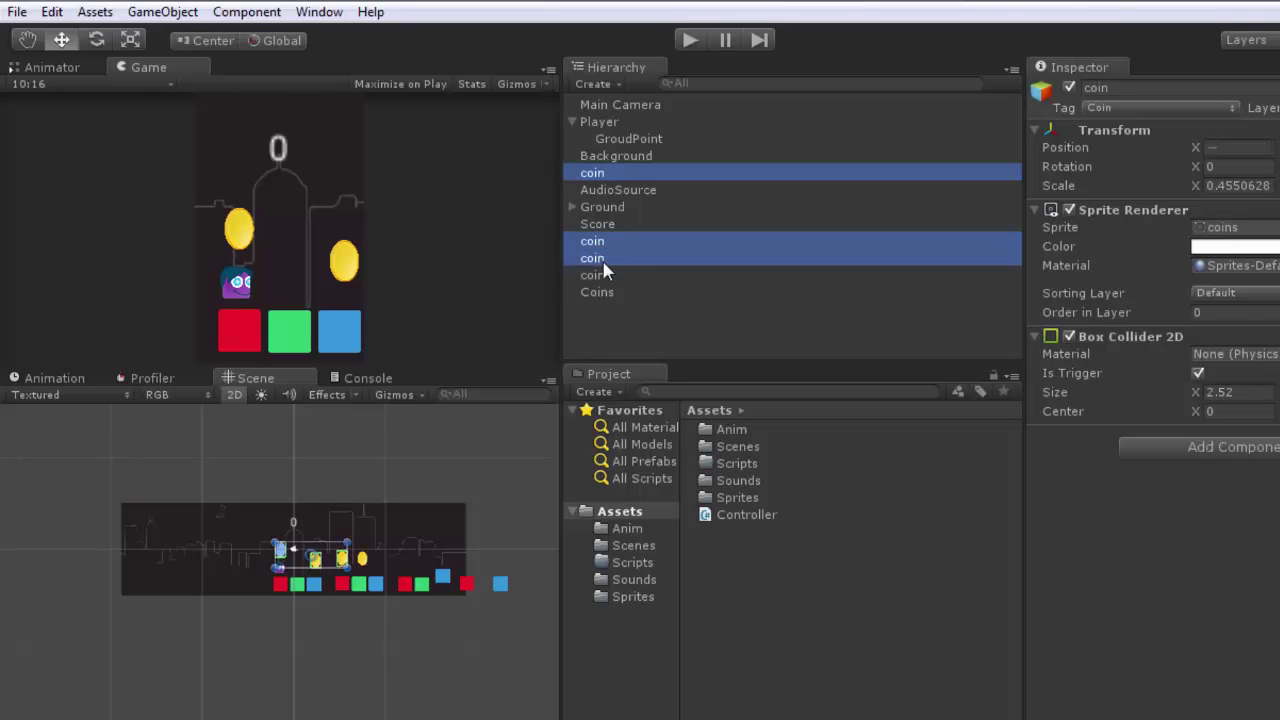
{"action": "left_click", "coordinate": [602, 273], "text": "ctrl"}
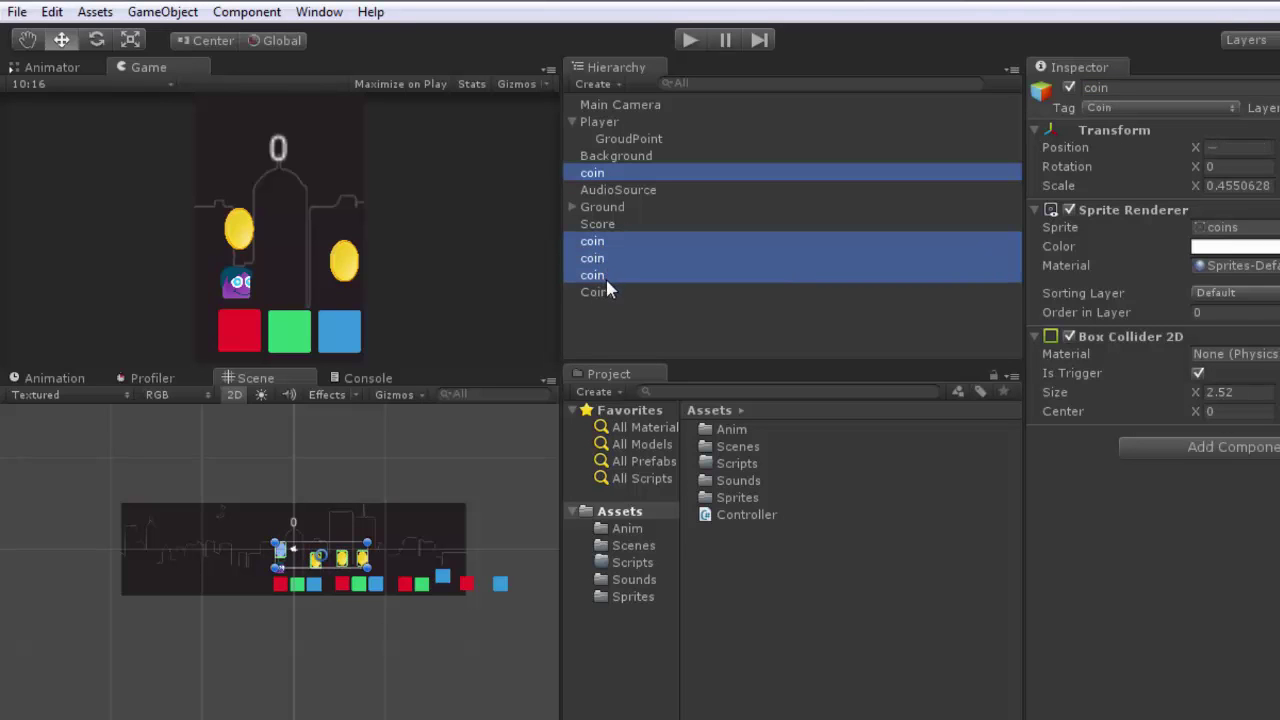
{"action": "left_click_drag", "start_coordinate": [607, 288], "coordinate": [614, 291]}
{"action": "left_click", "coordinate": [640, 338]}
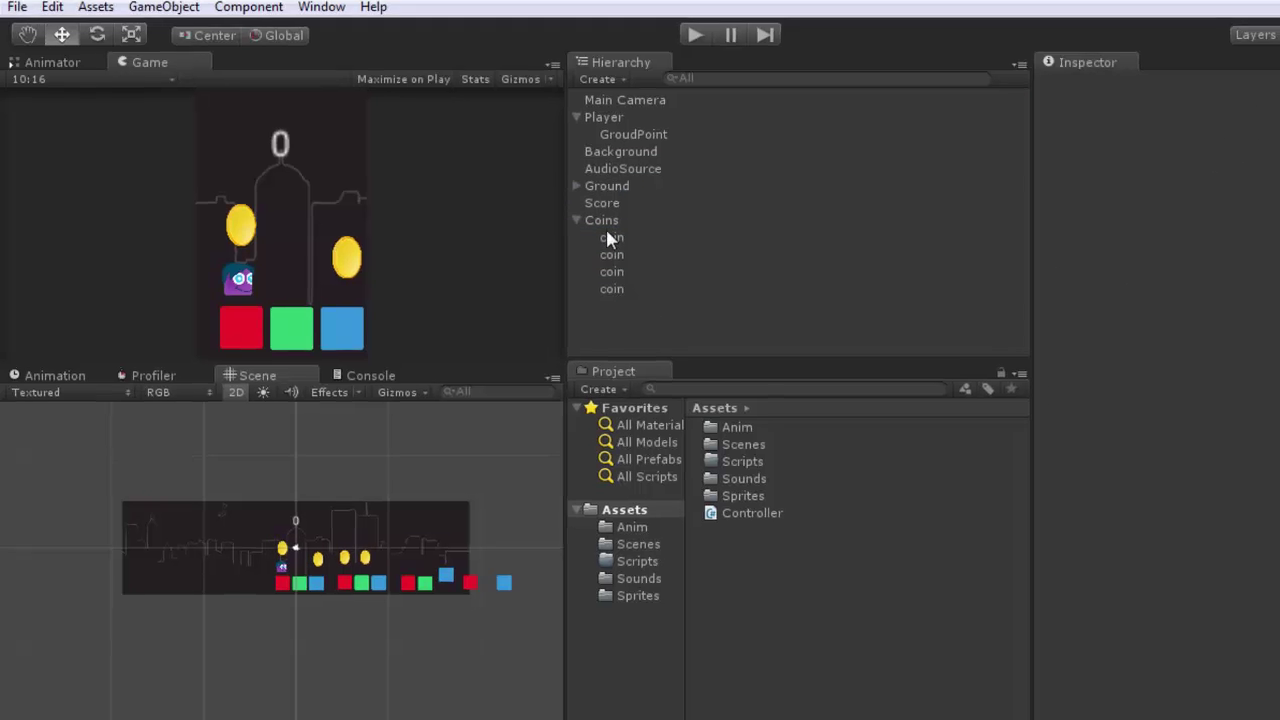
- Duplicate the first two coins under Coins and move the copies right, above the third and fourth ground groups
{"action": "left_click", "coordinate": [597, 224]}
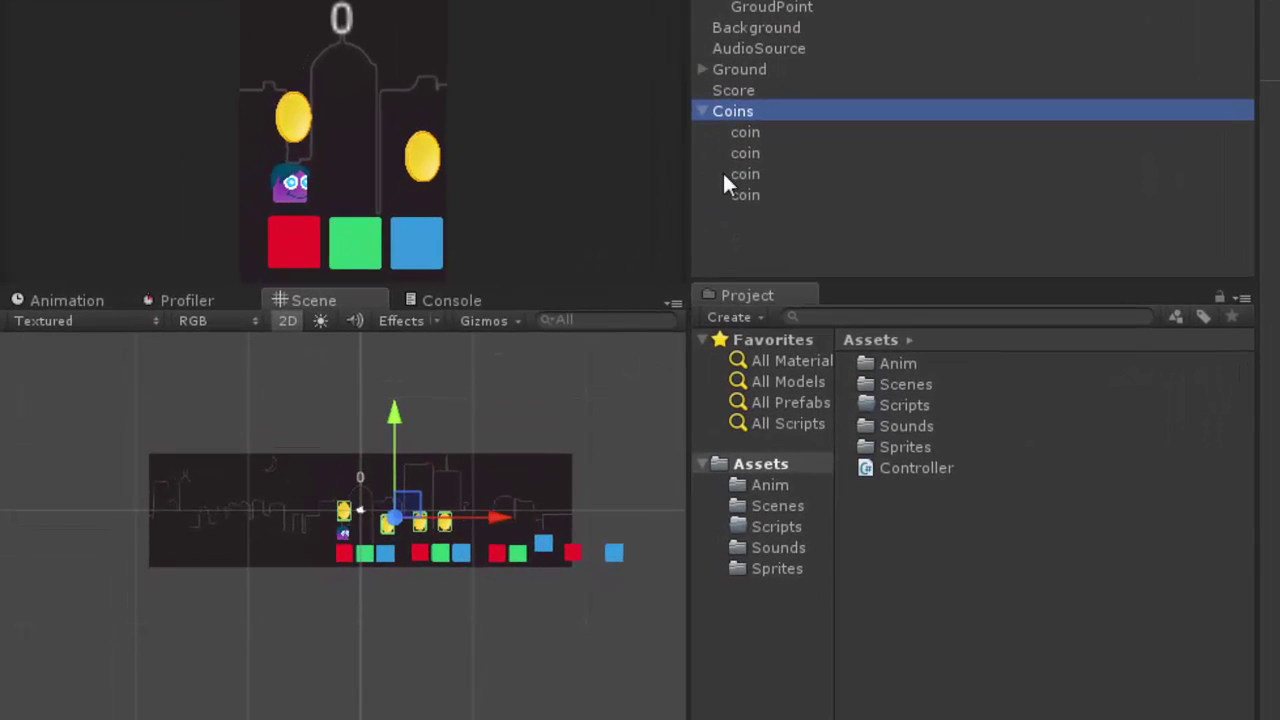
{"action": "left_click", "coordinate": [755, 148]}
{"action": "left_click", "coordinate": [754, 135], "text": "ctrl"}
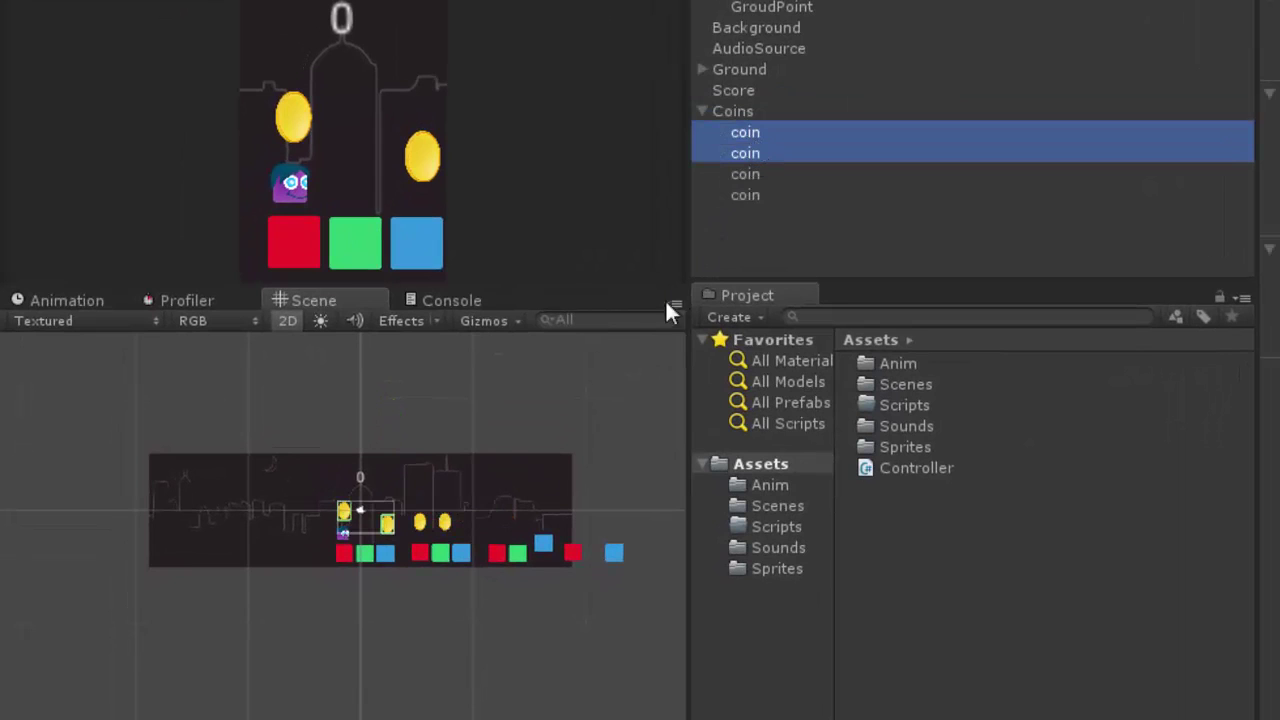
{"action": "left_click_drag", "start_coordinate": [389, 520], "coordinate": [522, 520]}
{"action": "key", "text": "ctrl+z"}
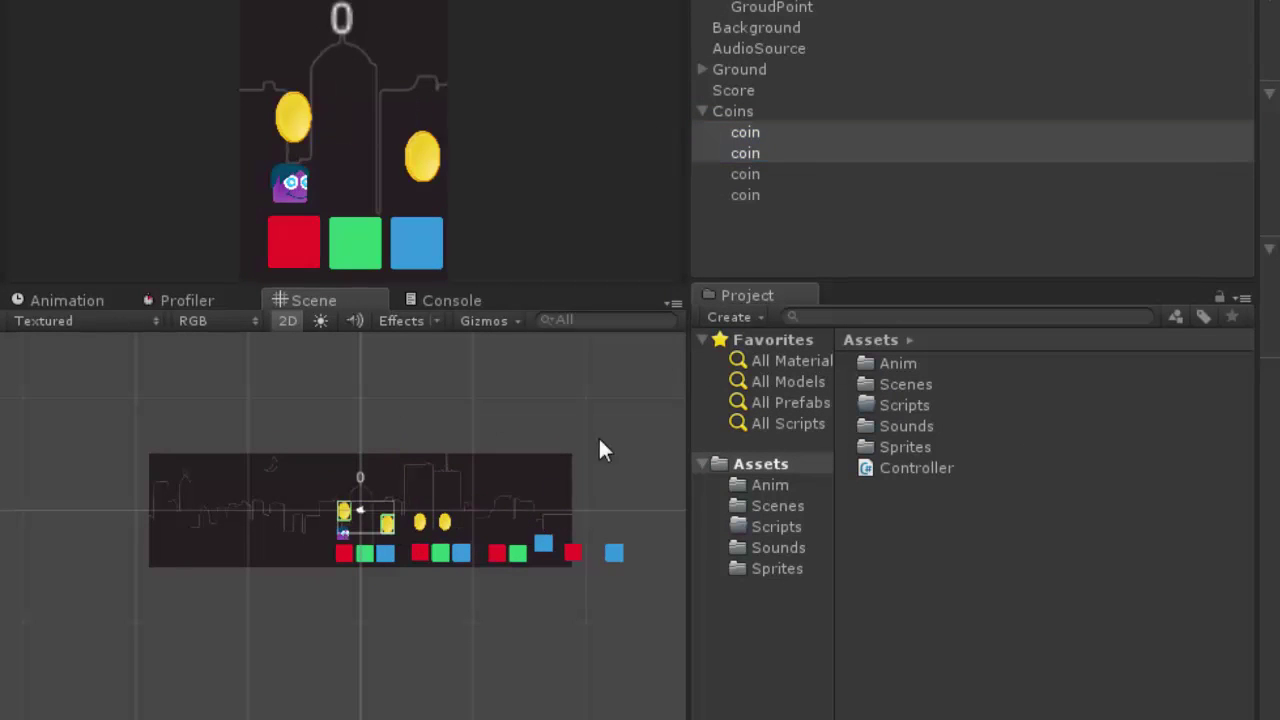
{"action": "right_click", "coordinate": [803, 130]}
{"action": "left_click", "coordinate": [835, 256]}
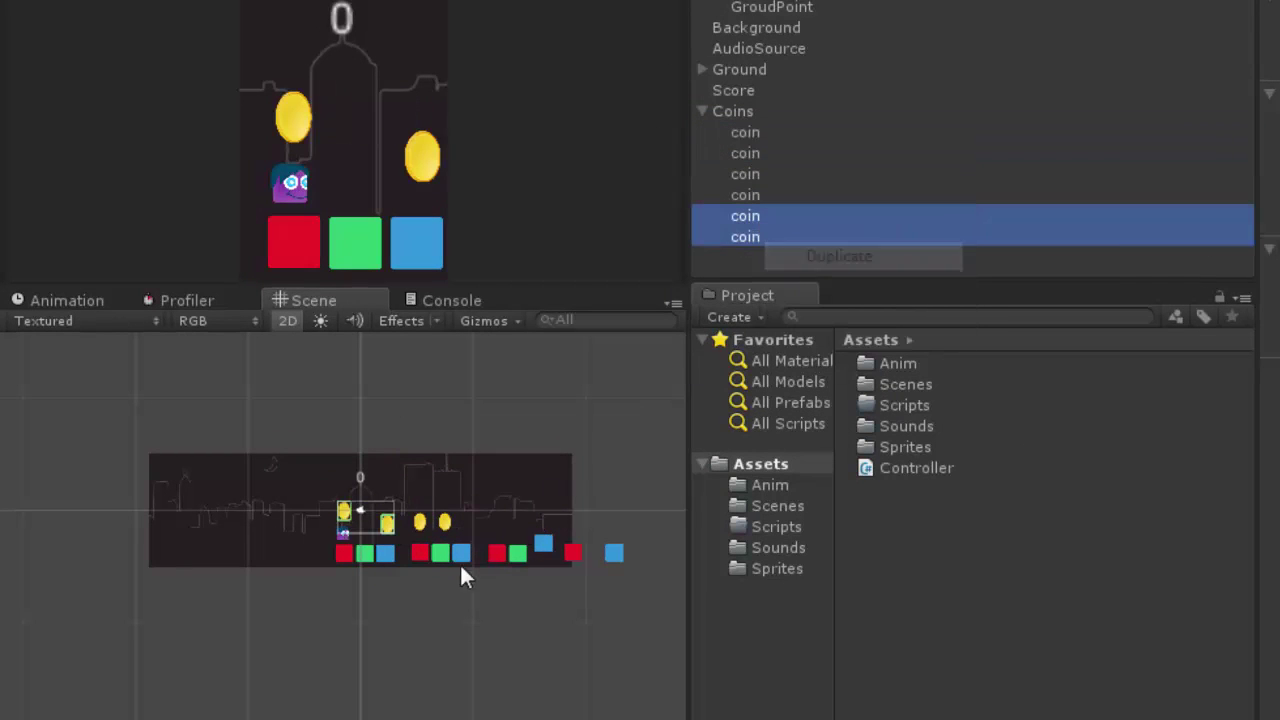
{"action": "left_click_drag", "start_coordinate": [383, 526], "coordinate": [566, 545]}
{"action": "left_click", "coordinate": [623, 637]}
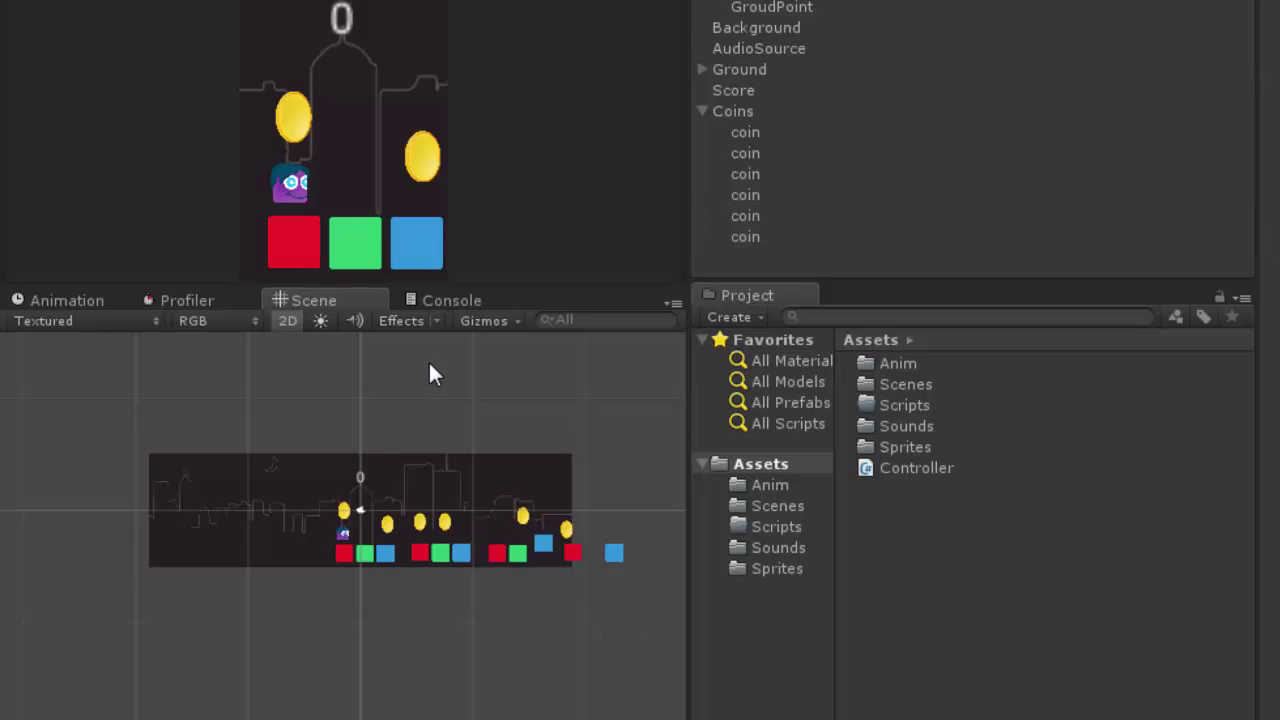
- Clear the scene selection, play-test the extended level, and stop the test
{"action": "left_click", "coordinate": [419, 549]}
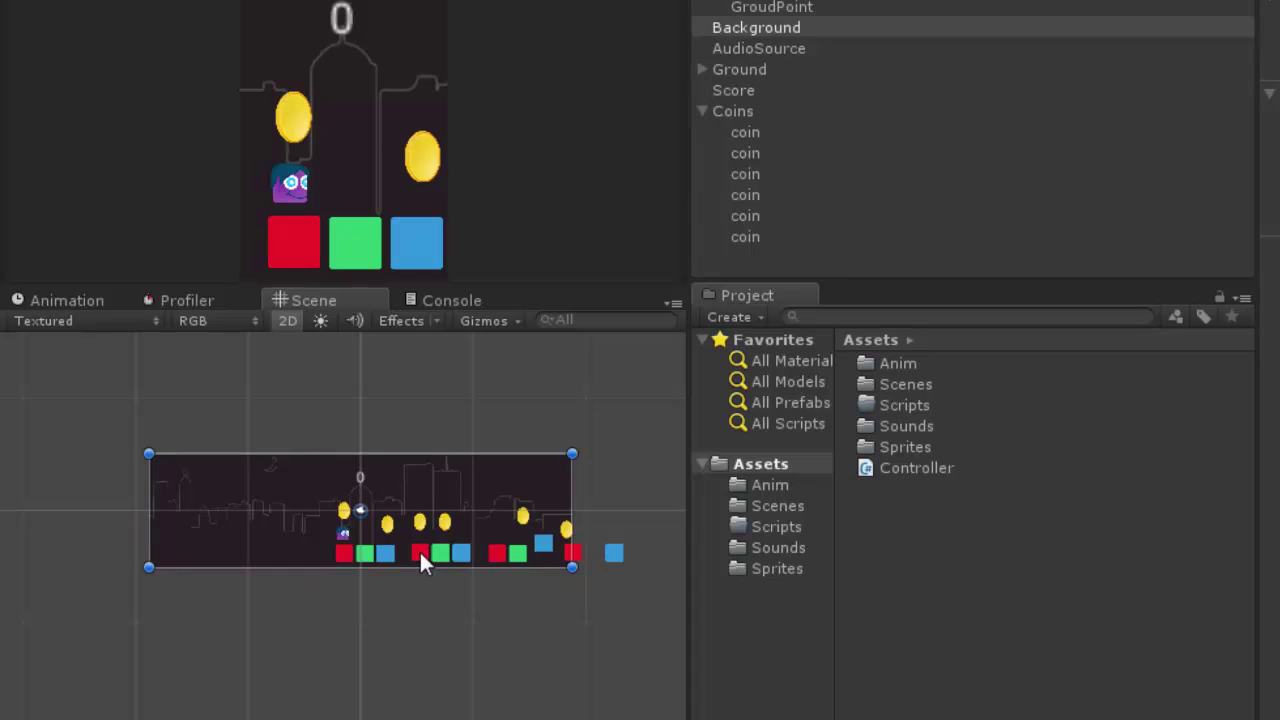
{"action": "left_click", "coordinate": [462, 680]}
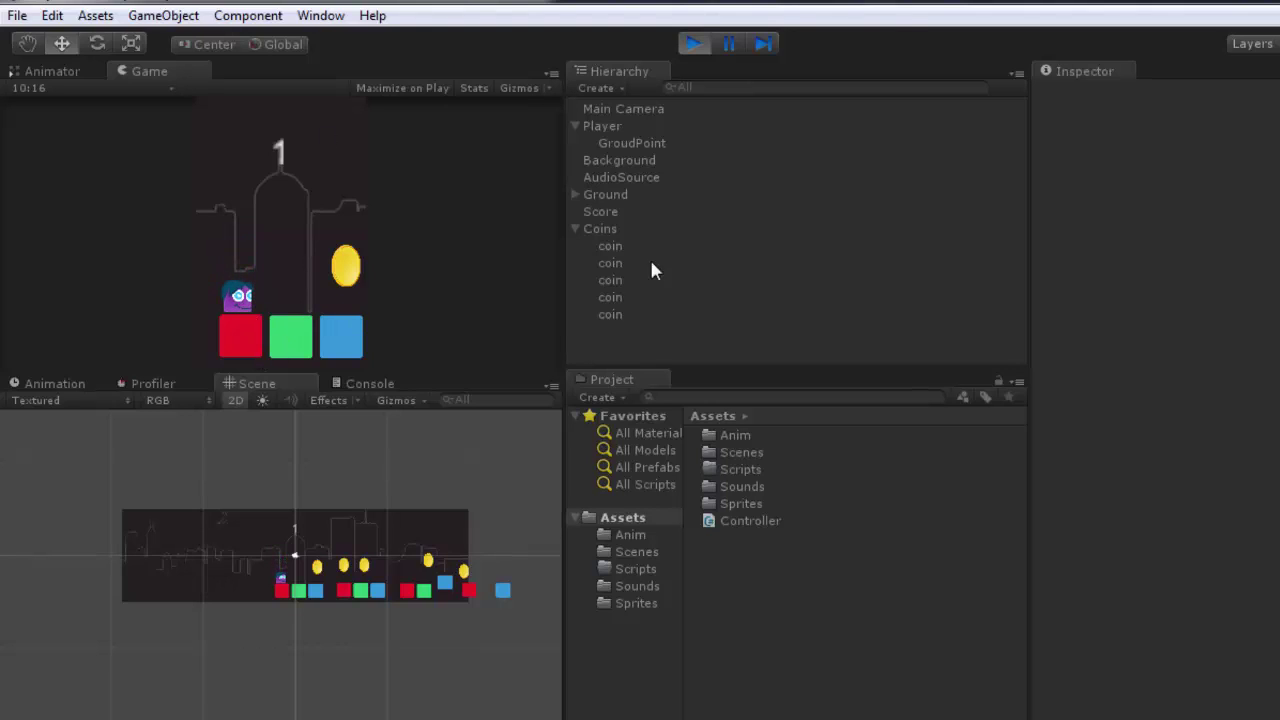
{"action": "left_click", "coordinate": [691, 43]}
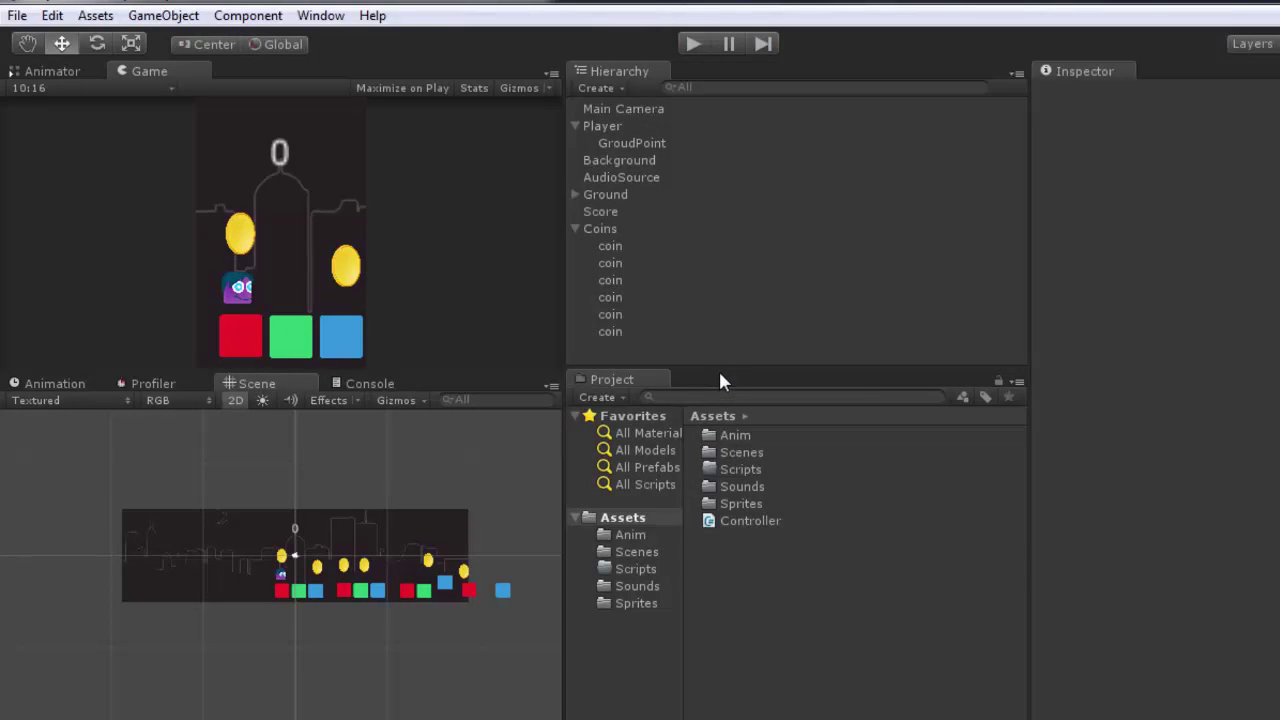
- Give the object hierarchy more height and check which scene elements the Coins and Ground parents contain
{"action": "left_click_drag", "start_coordinate": [719, 372], "coordinate": [720, 424]}
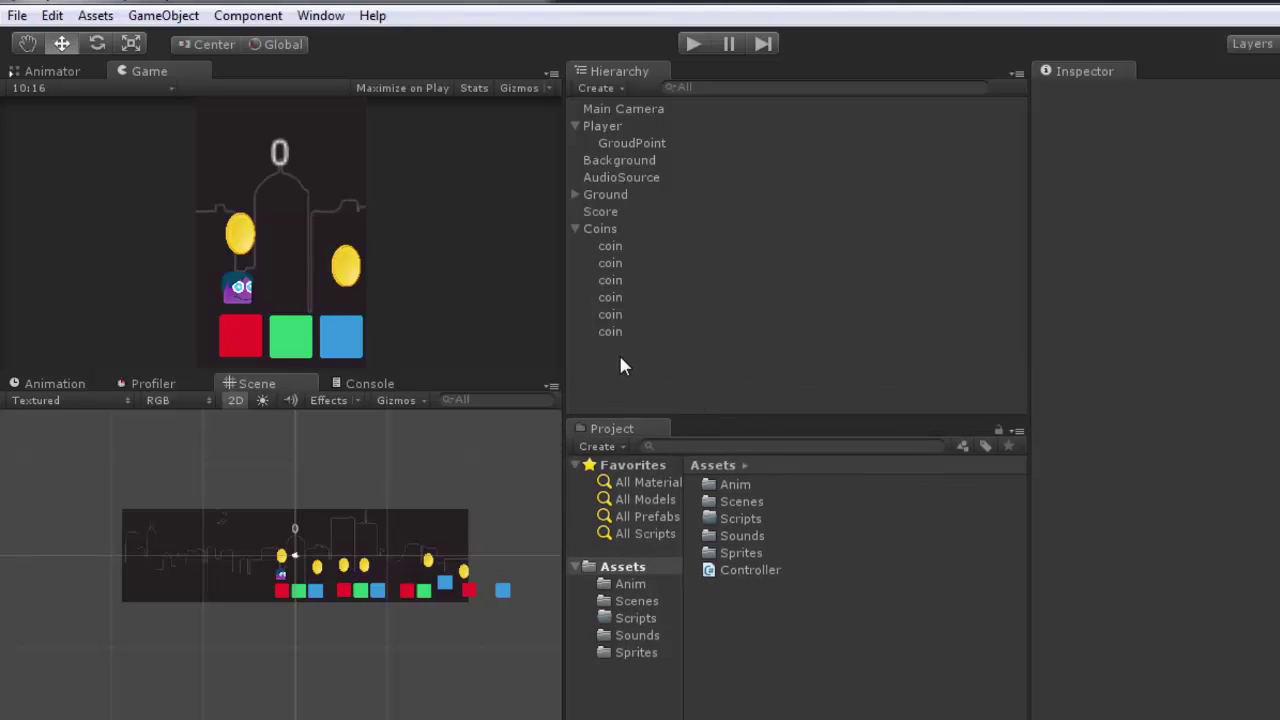
{"action": "left_click", "coordinate": [602, 229]}
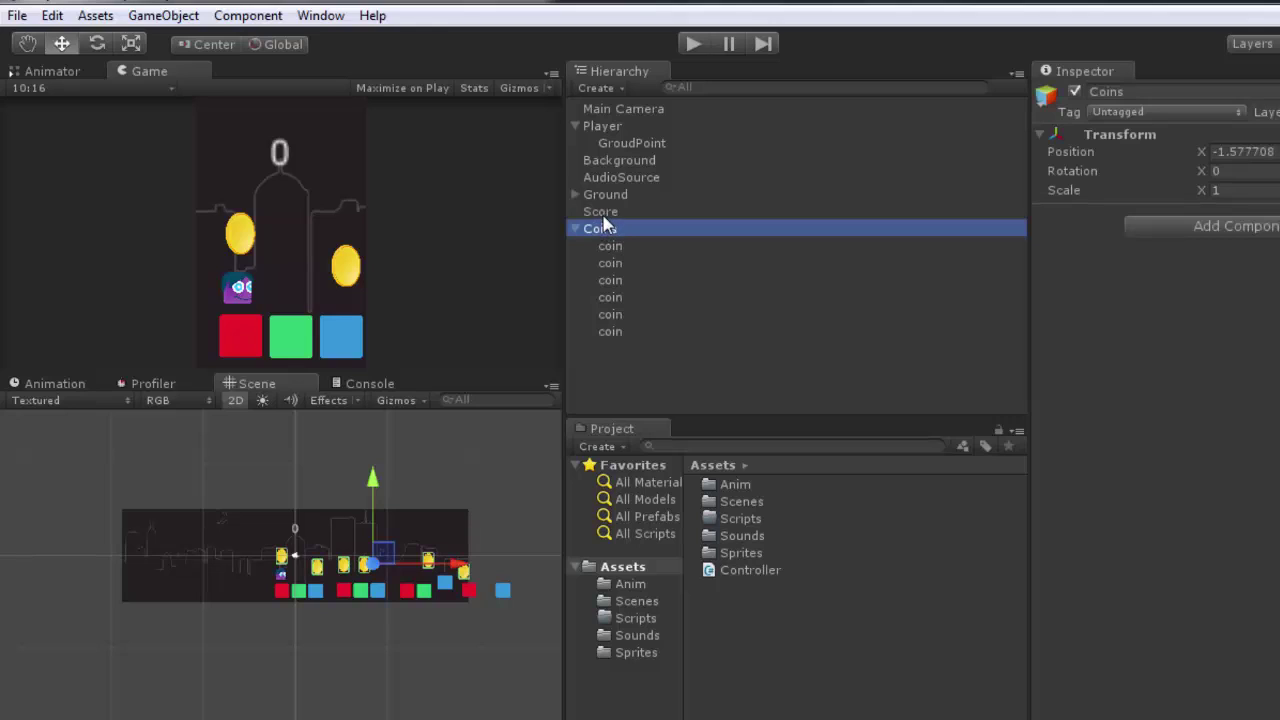
{"action": "left_click", "coordinate": [606, 196]}
{"action": "left_click", "coordinate": [608, 228]}
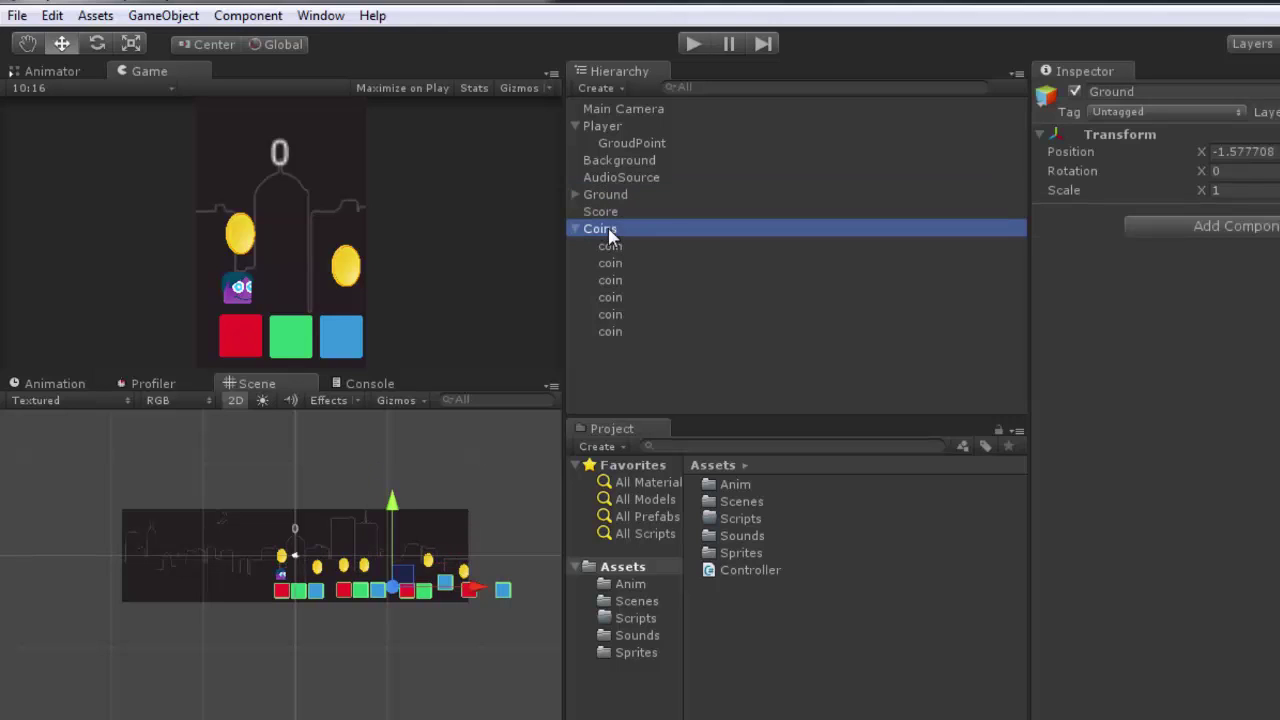
{"action": "left_click", "coordinate": [630, 366]}
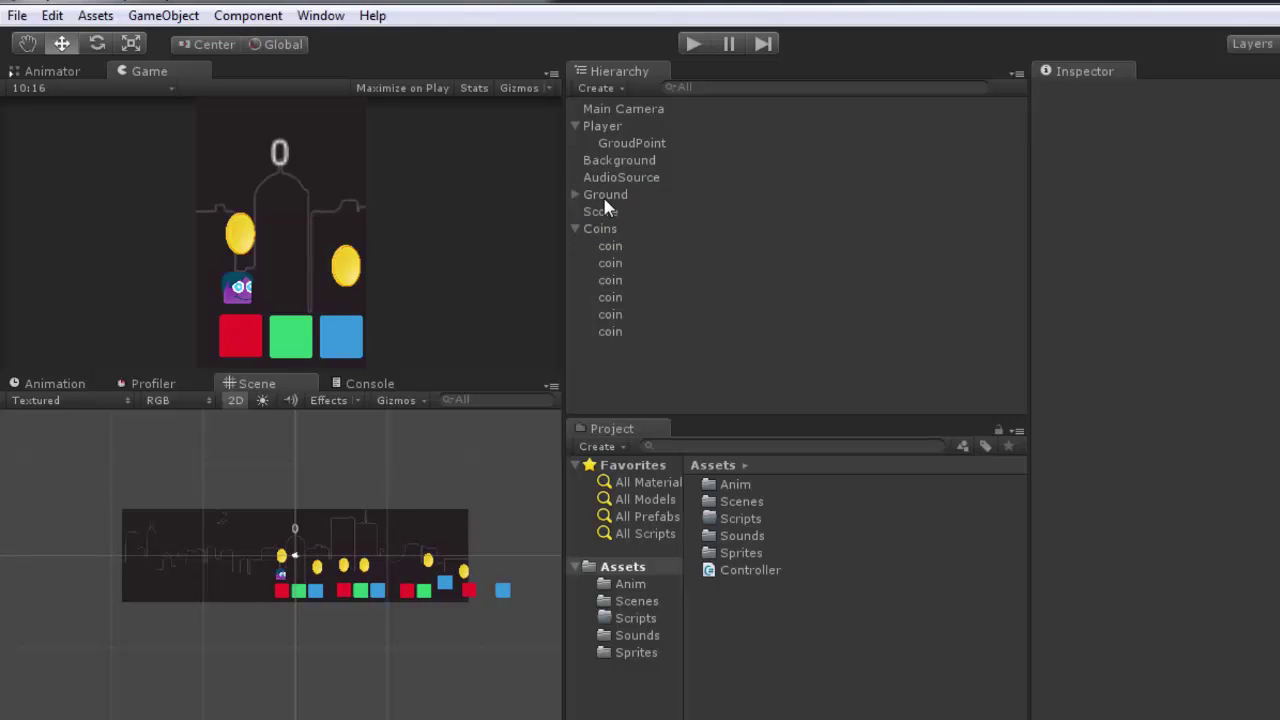
- Create another empty game object and name it World
{"action": "left_click", "coordinate": [170, 16]}
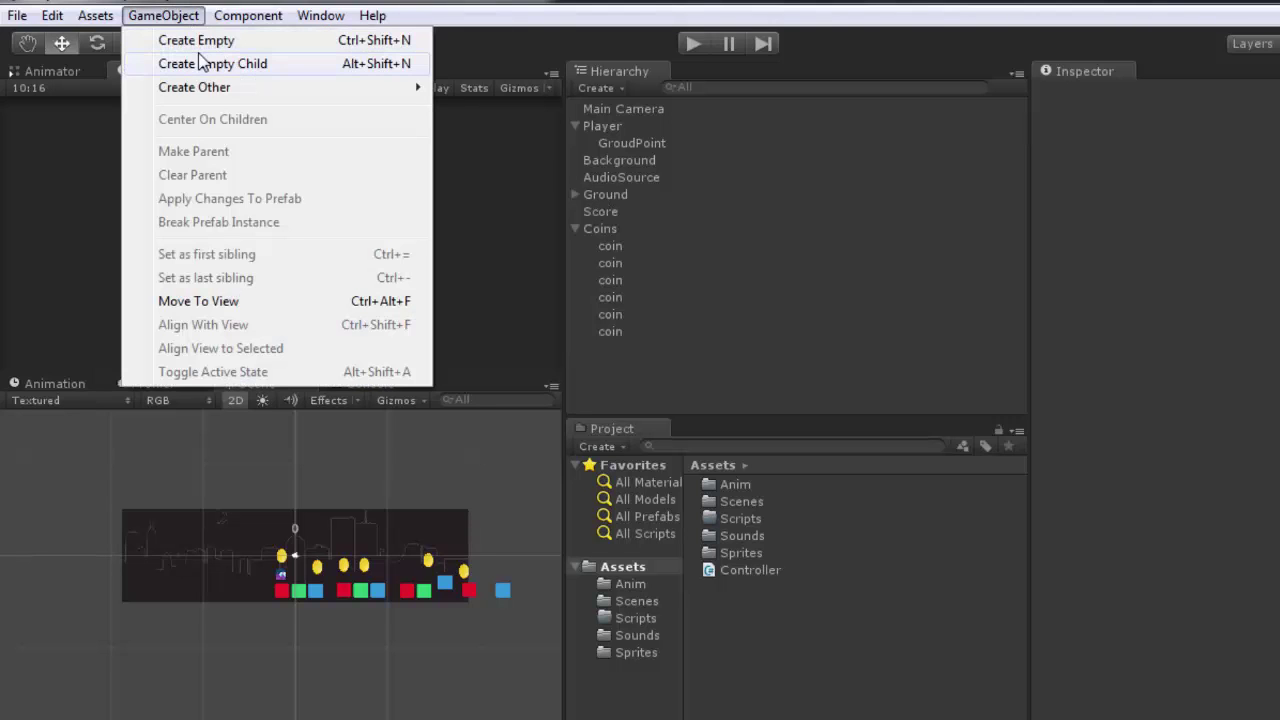
{"action": "left_click", "coordinate": [205, 38]}
{"action": "left_click", "coordinate": [1160, 91]}
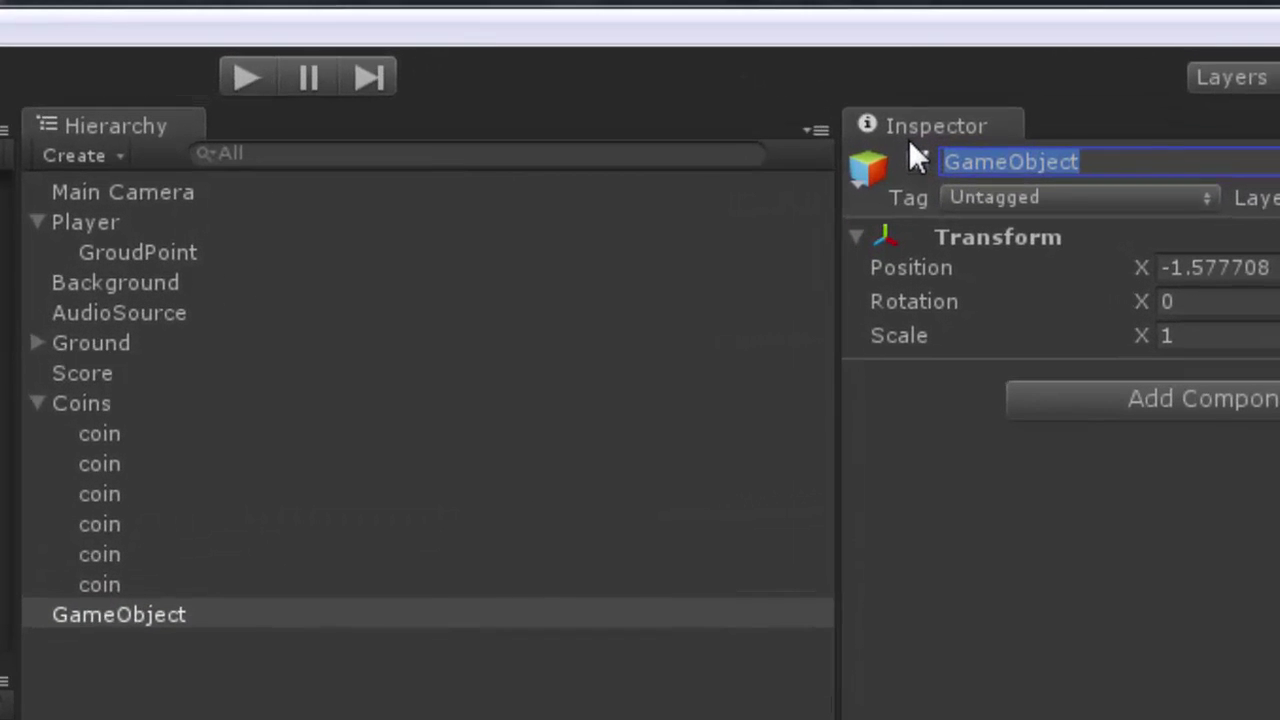
{"action": "type", "text": "Wo"}
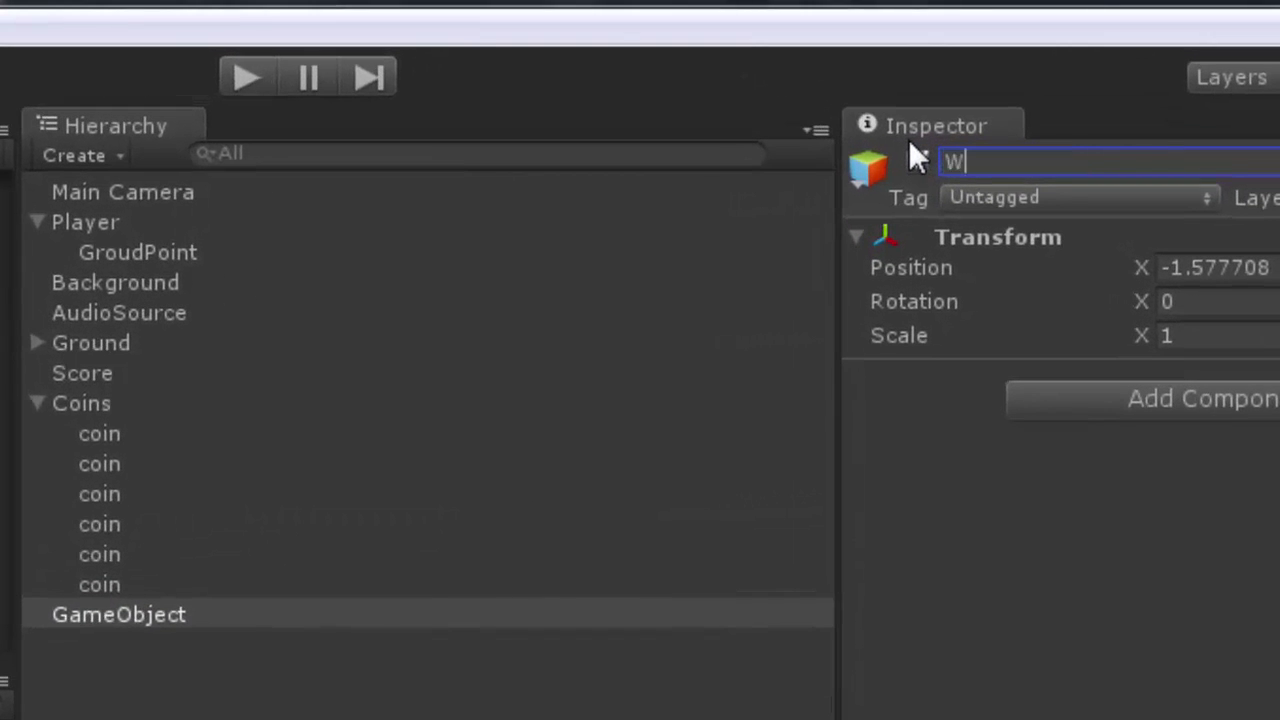
{"action": "type", "text": "rld"}
{"action": "key", "text": "Return"}
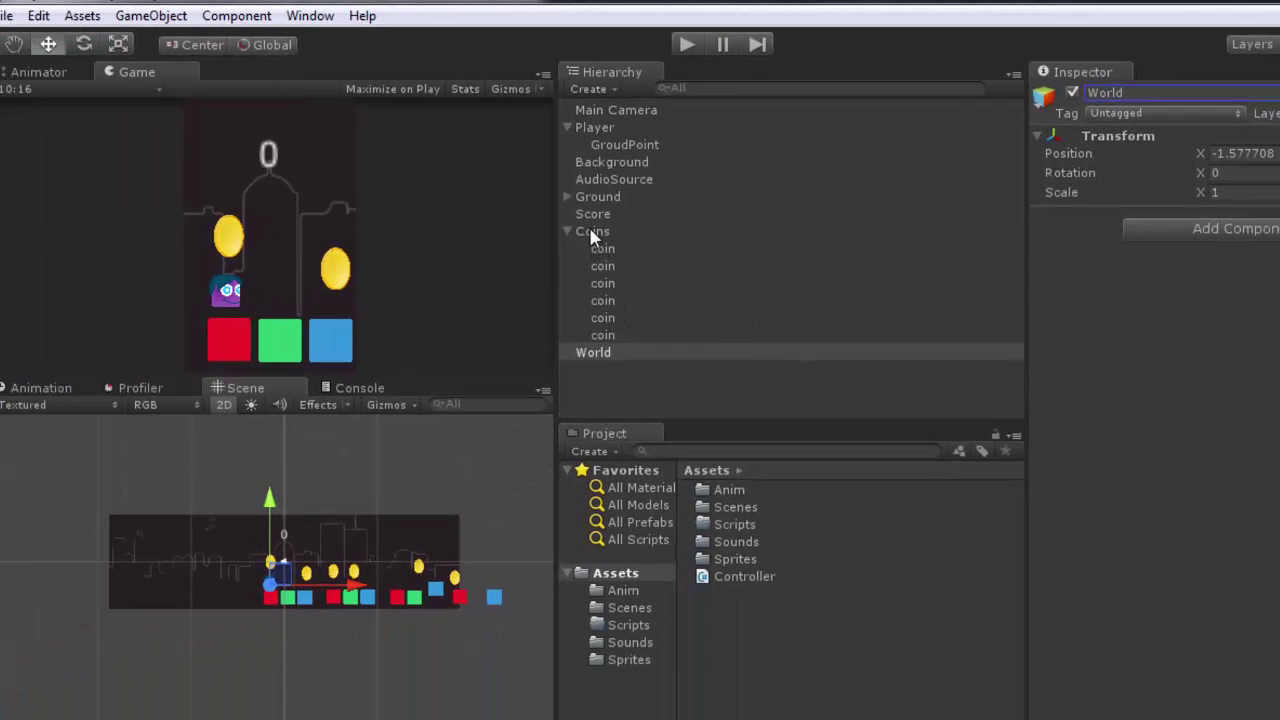
- Make the Ground and Coins objects children of World and clear the selection
{"action": "left_click", "coordinate": [590, 232]}
{"action": "left_click", "coordinate": [598, 196], "text": "ctrl"}
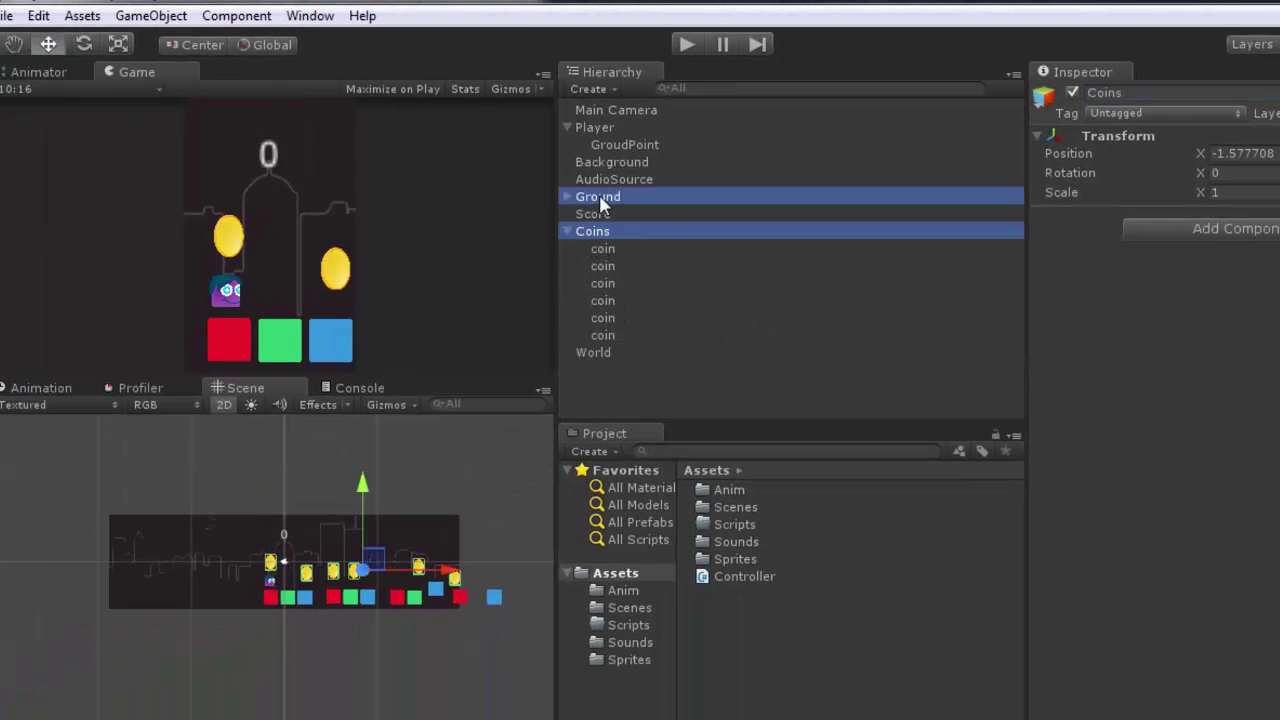
{"action": "left_click_drag", "start_coordinate": [606, 235], "coordinate": [599, 354]}
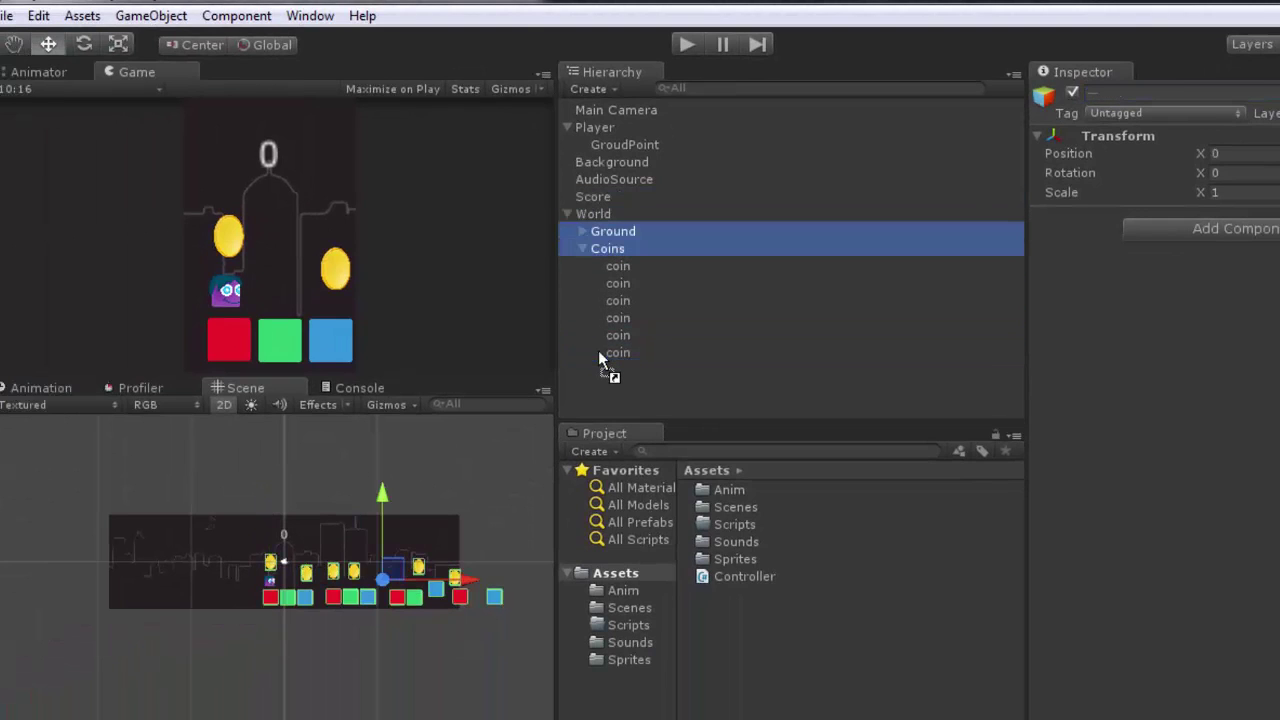
{"action": "left_click", "coordinate": [618, 398]}
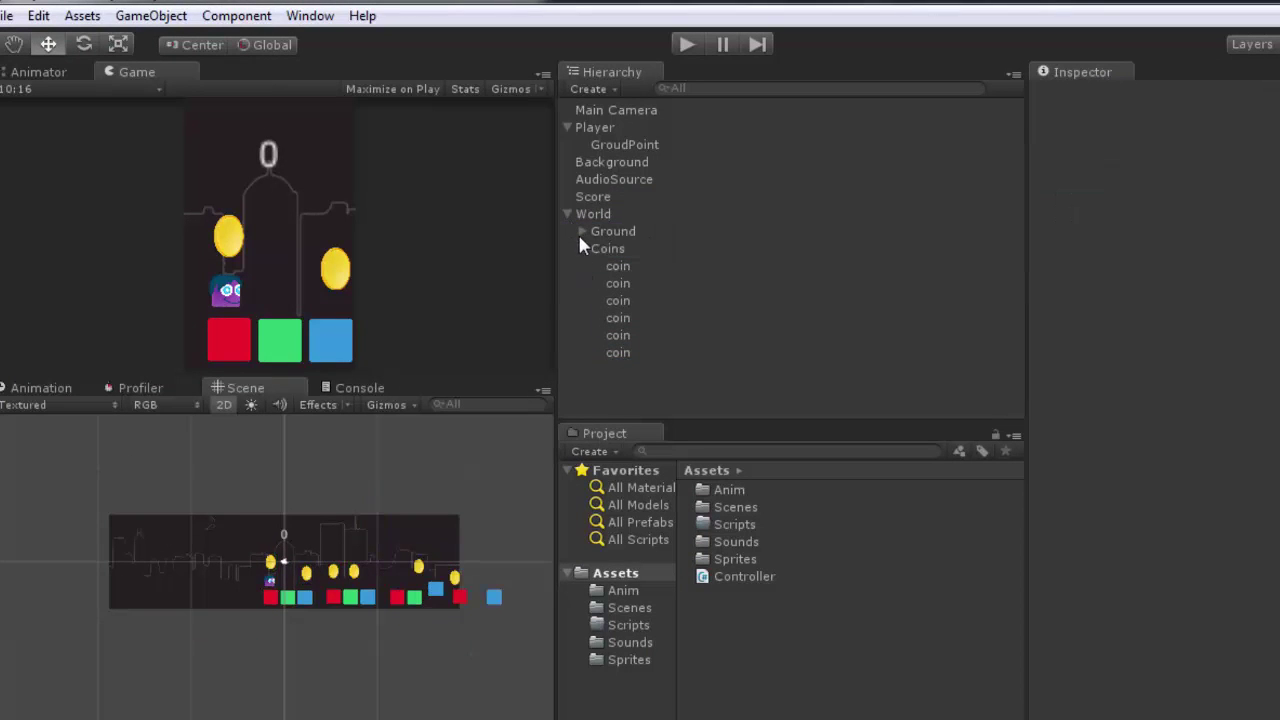
- Collapse Coins, World and Player in the hierarchy and check which scene elements World contains
{"action": "left_click", "coordinate": [582, 248]}
{"action": "left_click", "coordinate": [567, 215]}
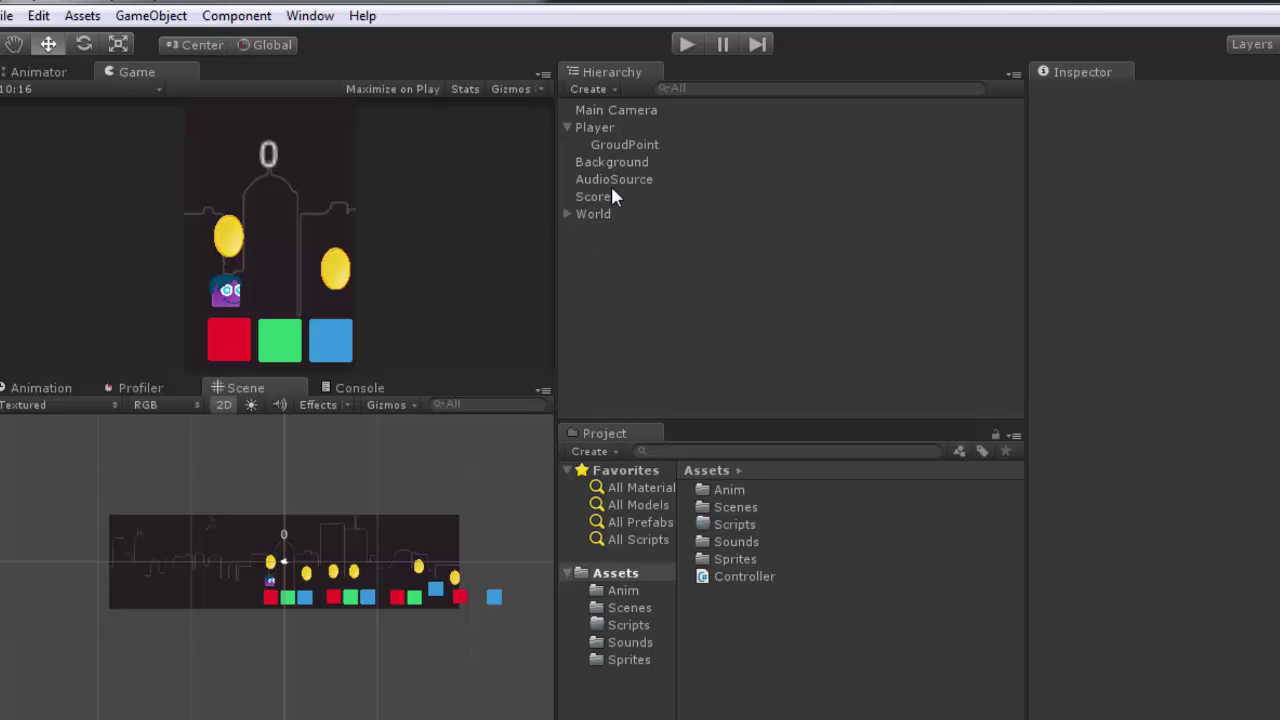
{"action": "left_click", "coordinate": [578, 129]}
{"action": "left_click", "coordinate": [567, 127]}
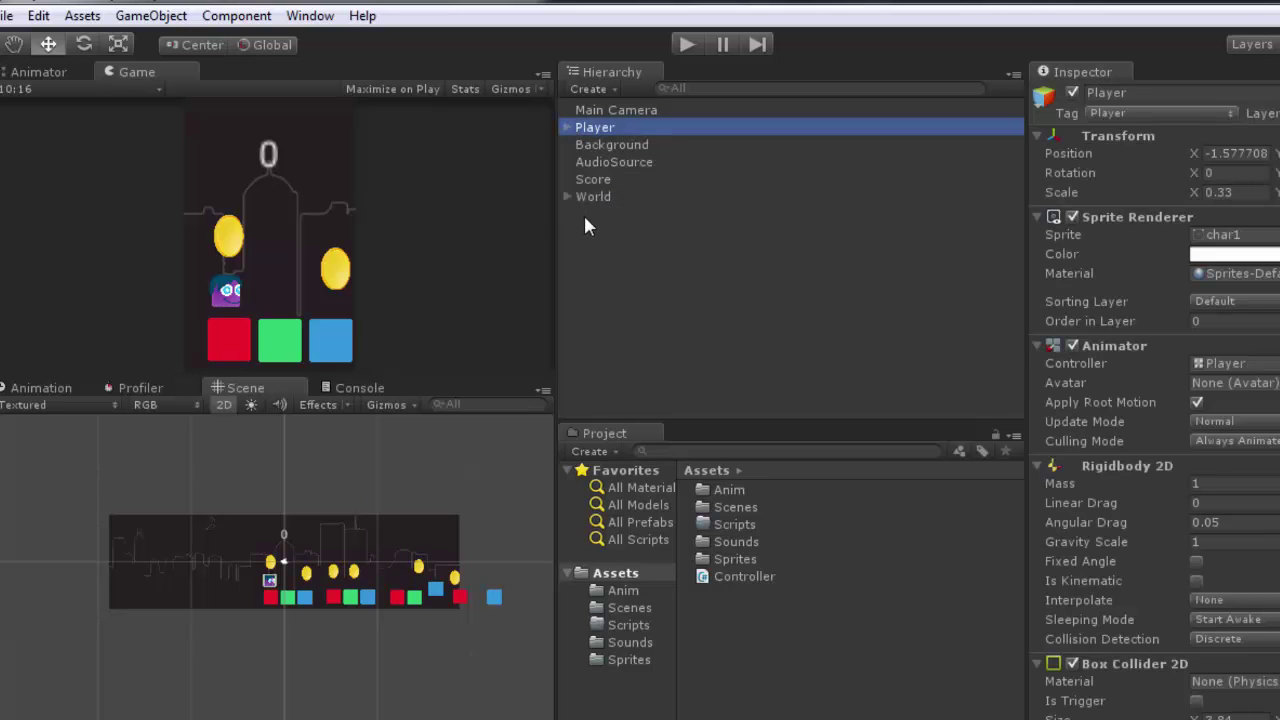
{"action": "left_click", "coordinate": [590, 197]}
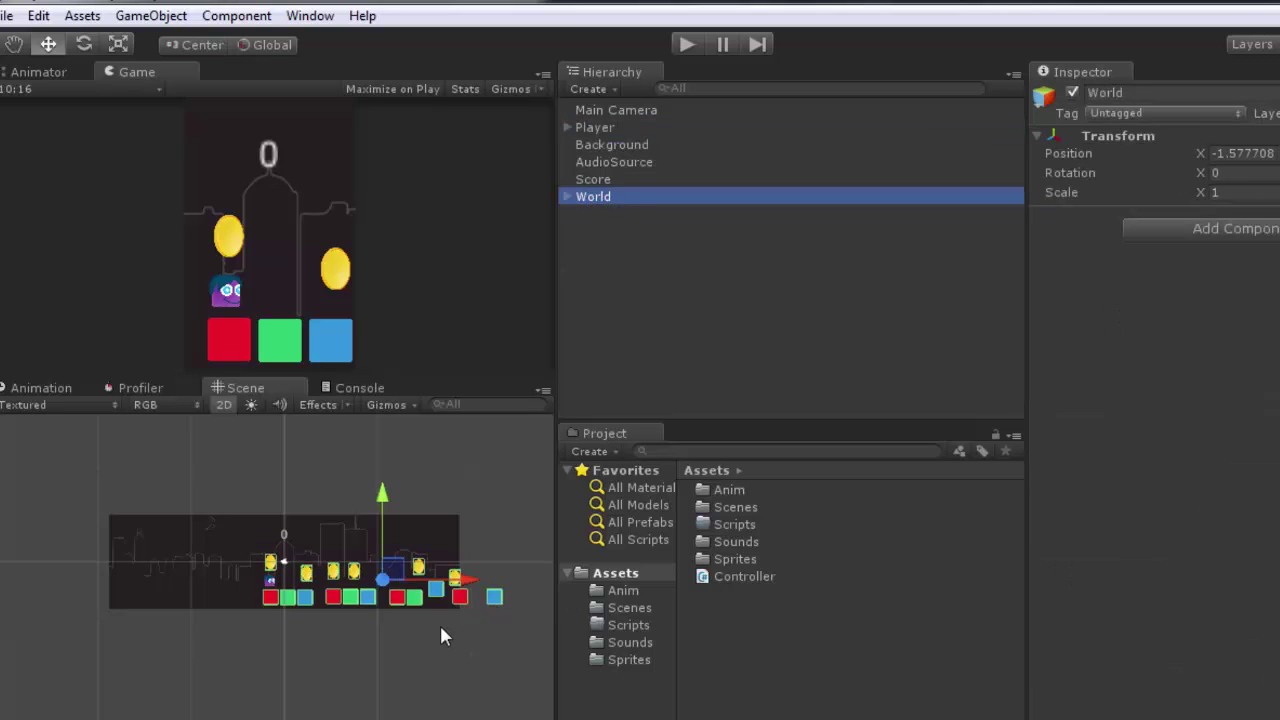
{"action": "scroll", "coordinate": [443, 634], "scroll_direction": "up", "scroll_amount": 2}
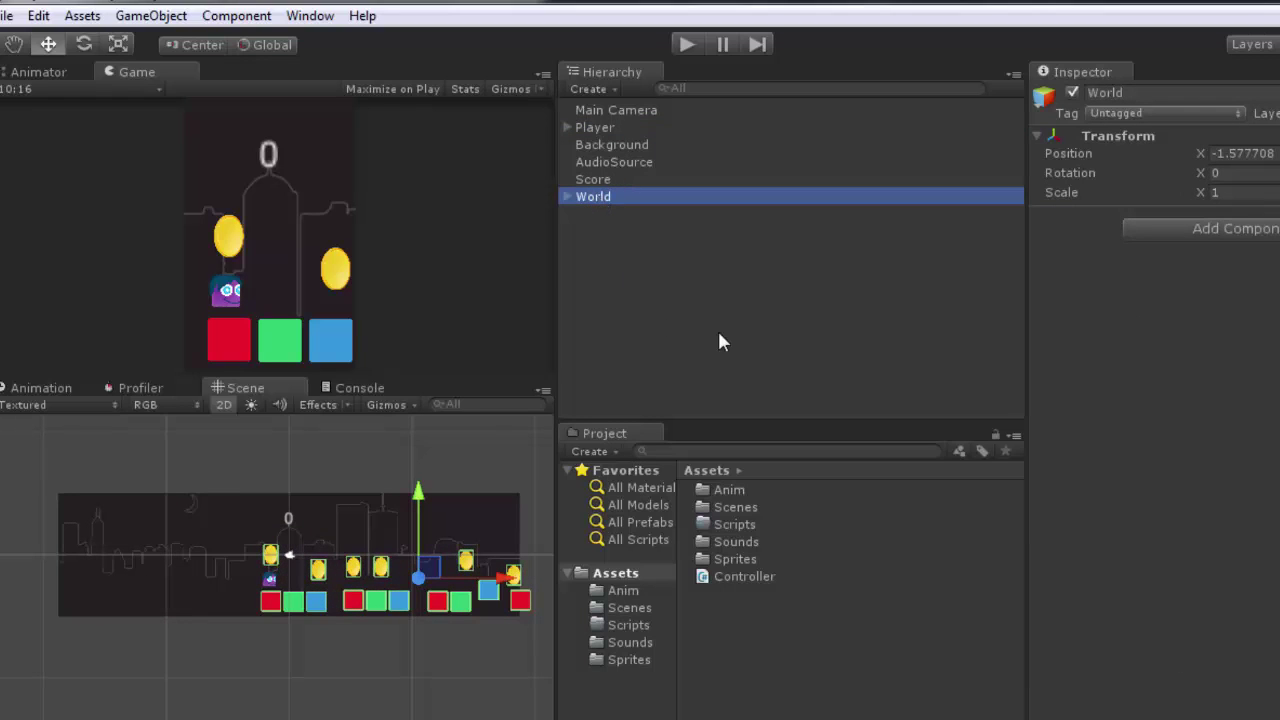
{"action": "left_click", "coordinate": [625, 250]}
- Create a new animation for the World object, saved as WorldAnimation.anim in the Anim folder
{"action": "left_click", "coordinate": [591, 200]}
{"action": "left_click", "coordinate": [37, 390]}
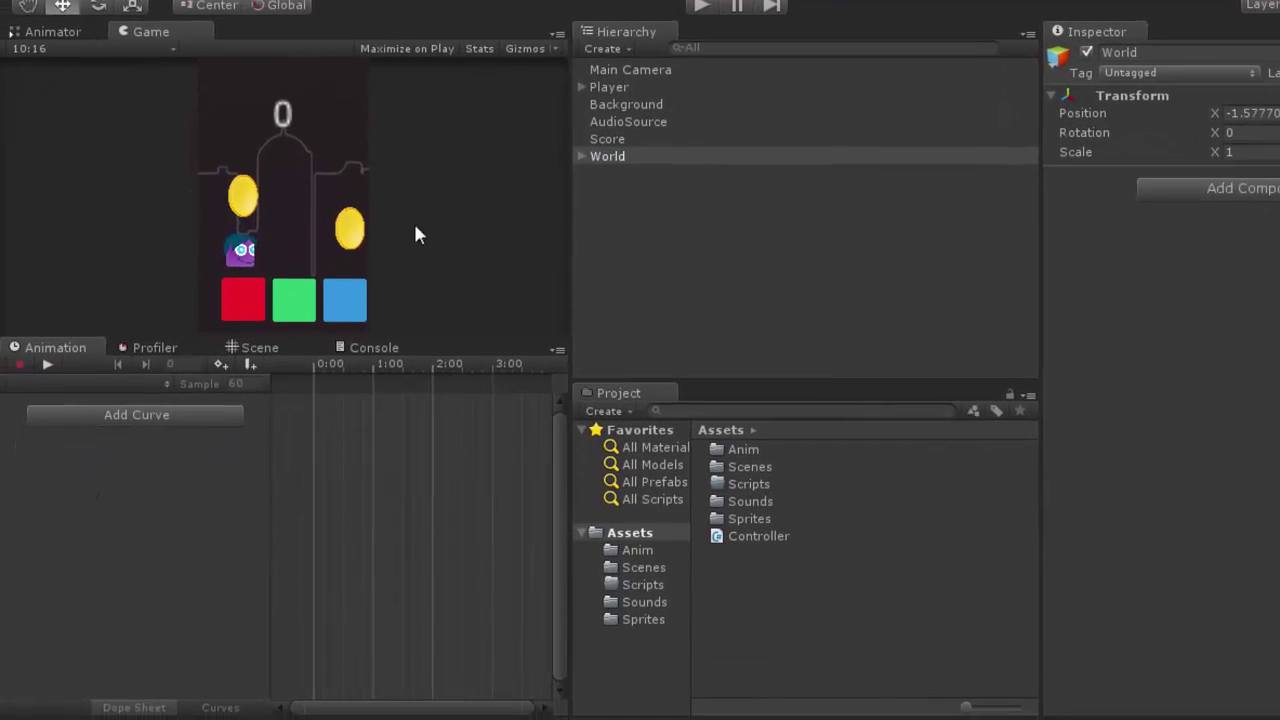
{"action": "left_click", "coordinate": [20, 366]}
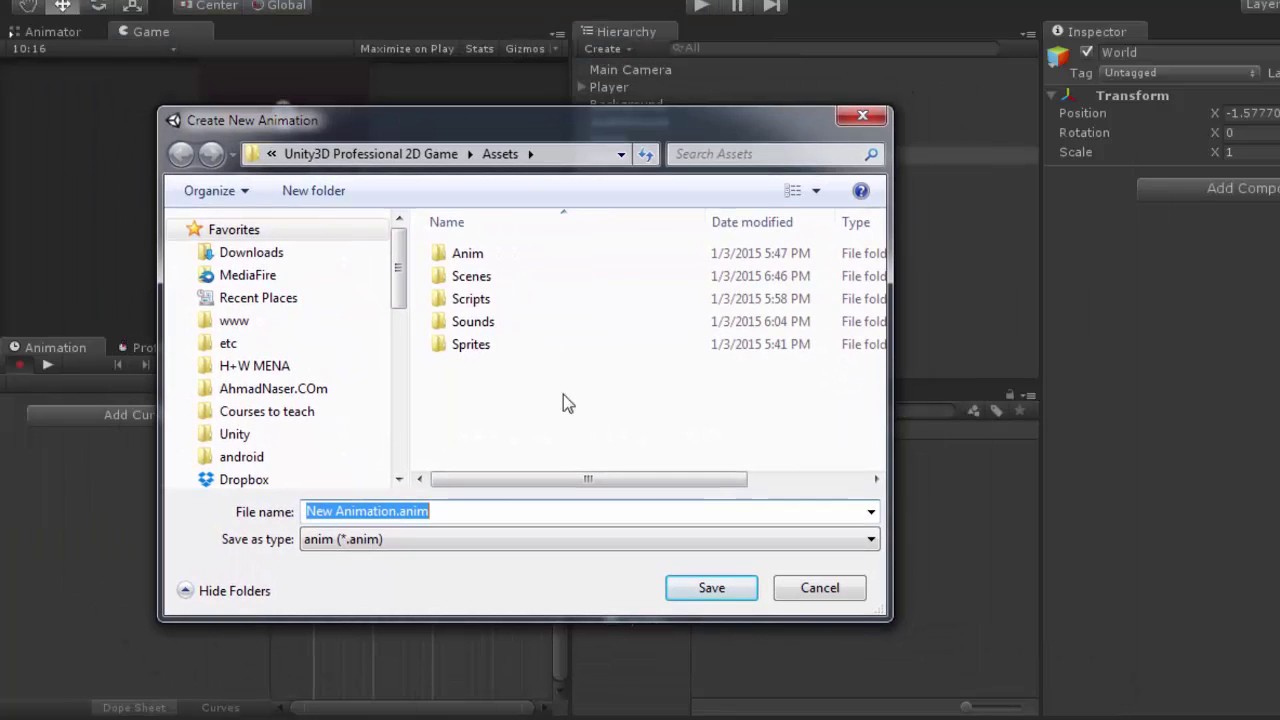
{"action": "double_click", "coordinate": [475, 257]}
{"action": "left_click", "coordinate": [338, 512]}
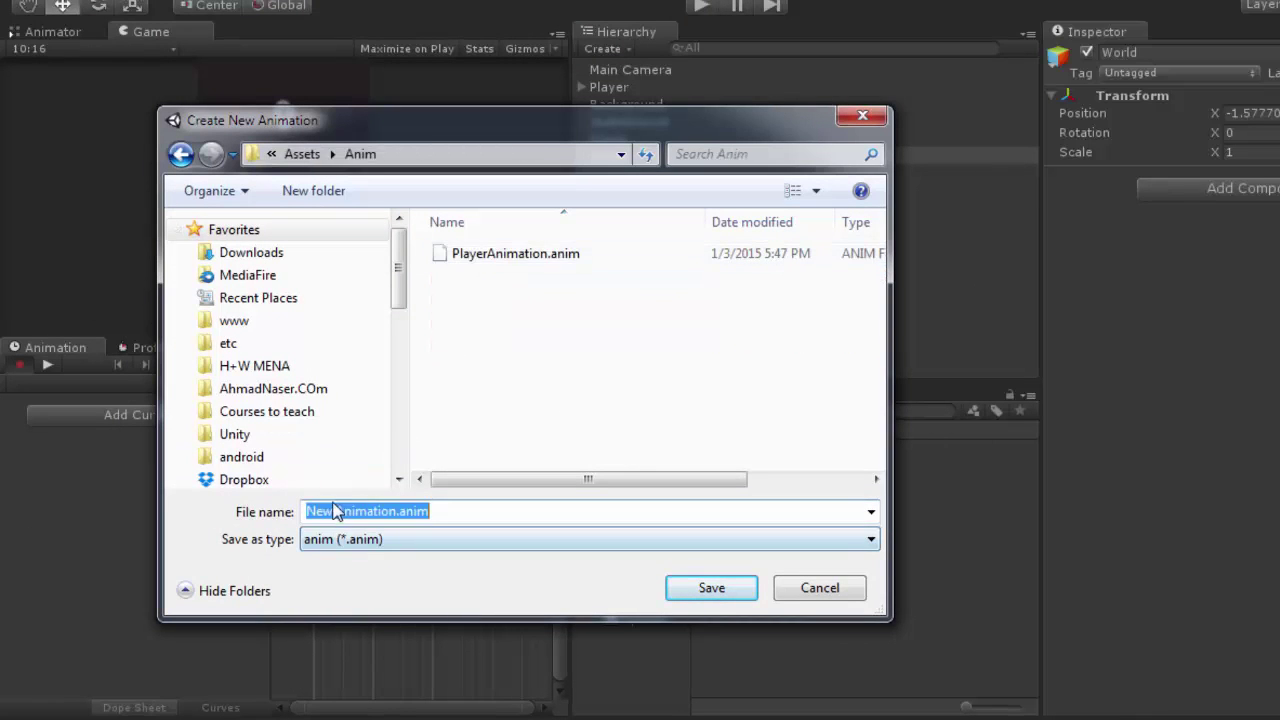
{"action": "left_click", "coordinate": [338, 512]}
{"action": "left_click_drag", "start_coordinate": [338, 512], "coordinate": [283, 522]}
{"action": "type", "text": "W"}
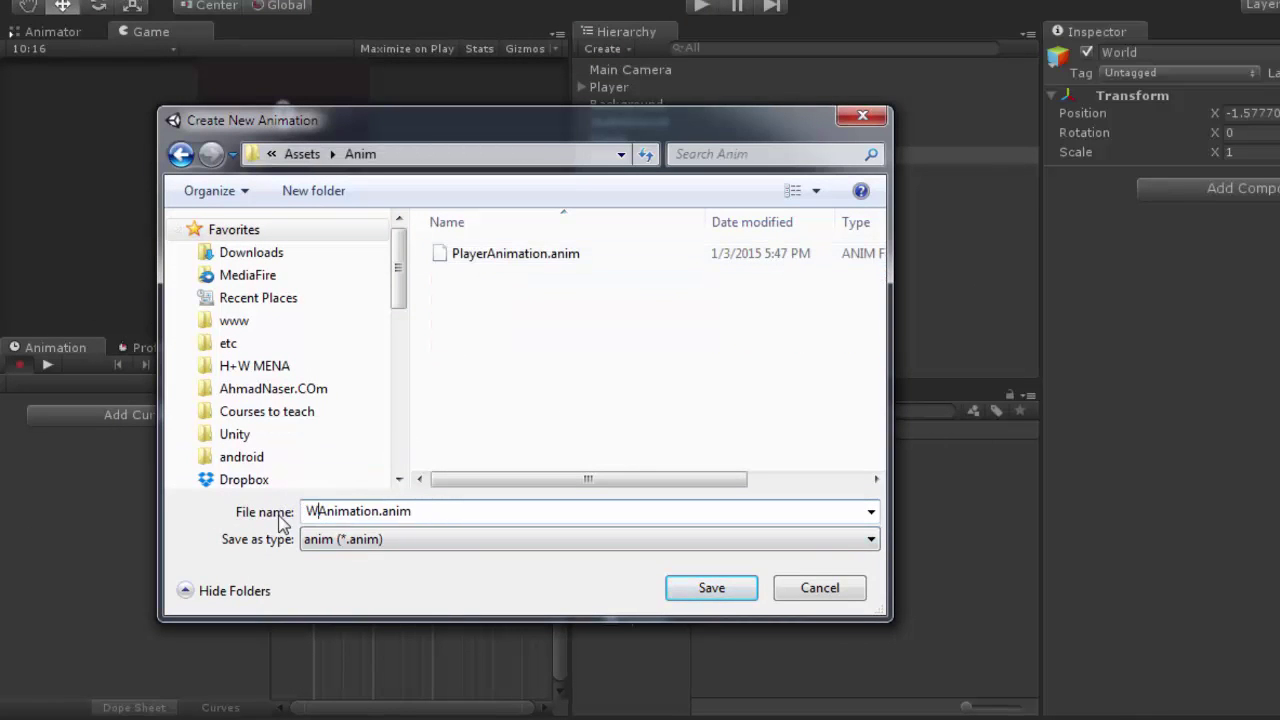
{"action": "type", "text": "orl"}
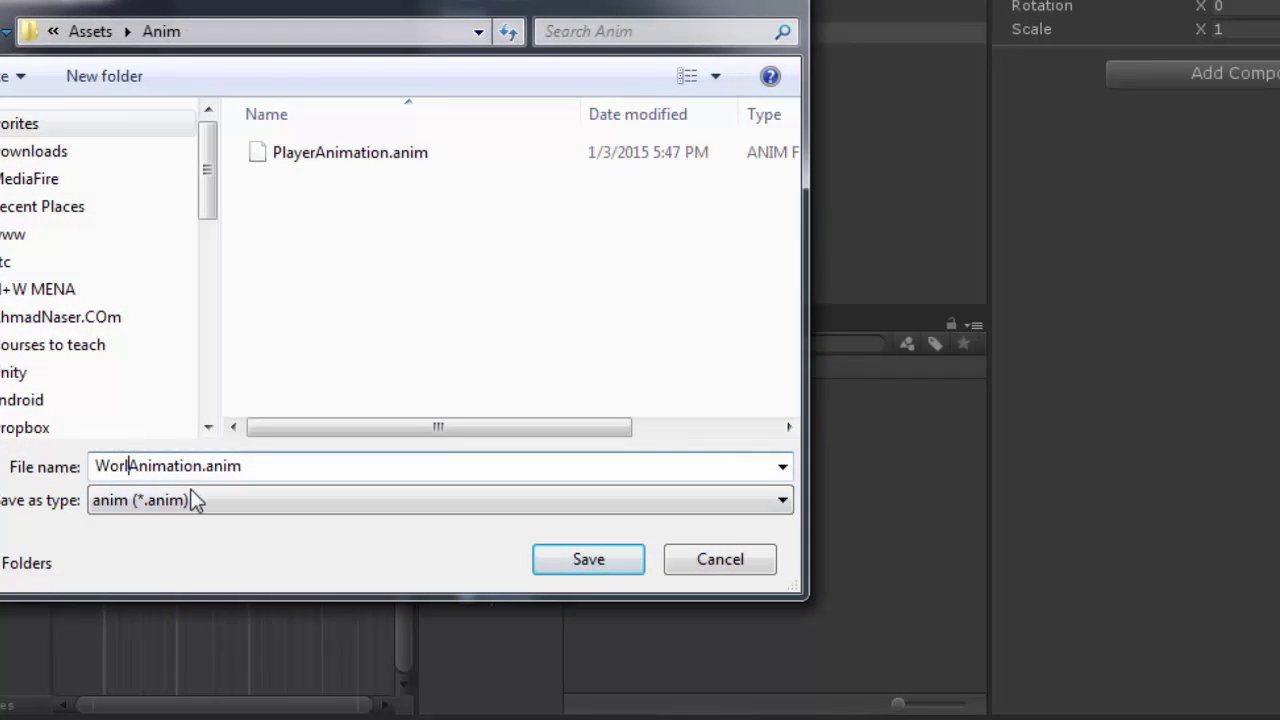
{"action": "type", "text": "d"}
{"action": "left_click", "coordinate": [612, 557]}
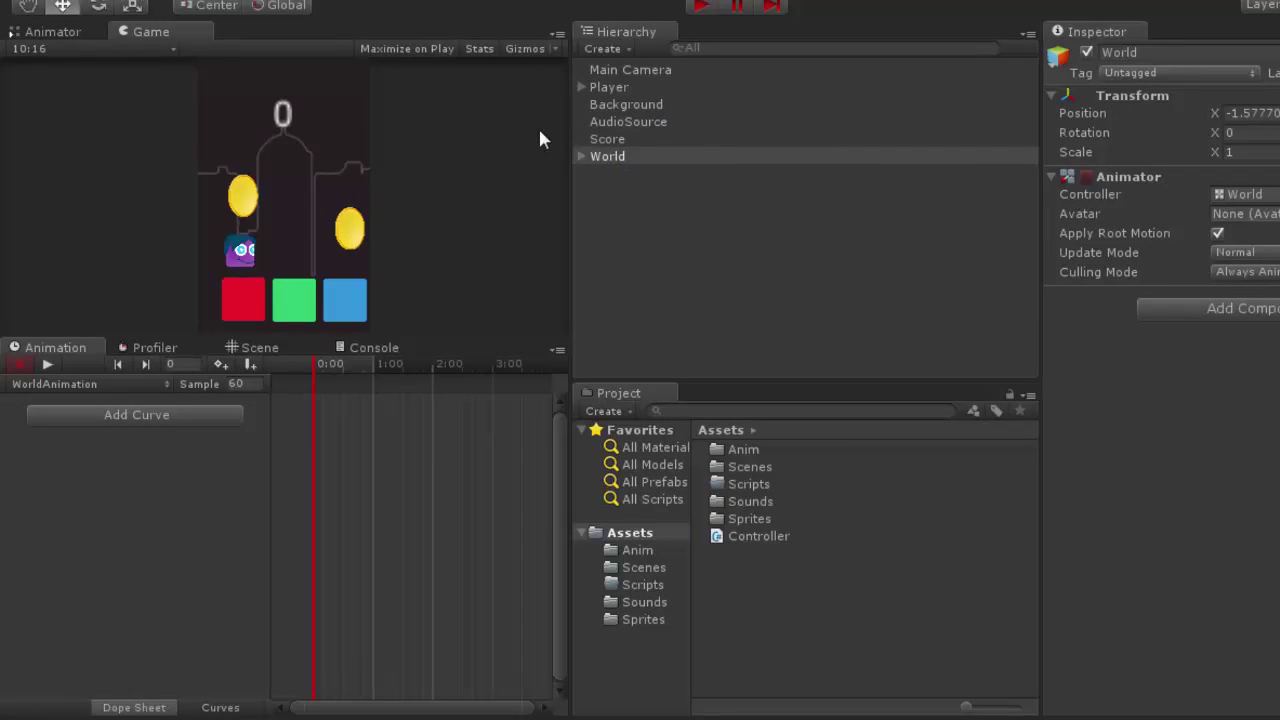
- Move World slightly left along X to about -1.715 at frame 0, recording its first position keyframe
{"action": "left_click", "coordinate": [612, 158]}
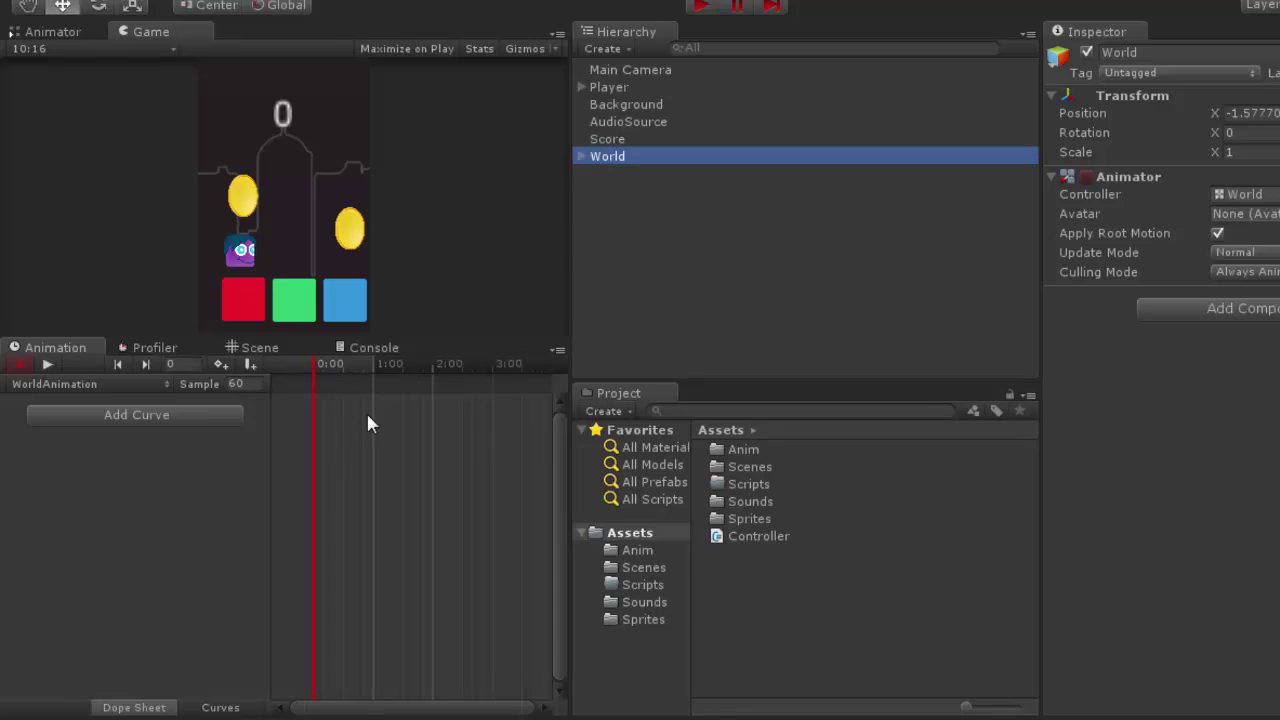
{"action": "left_click", "coordinate": [262, 348]}
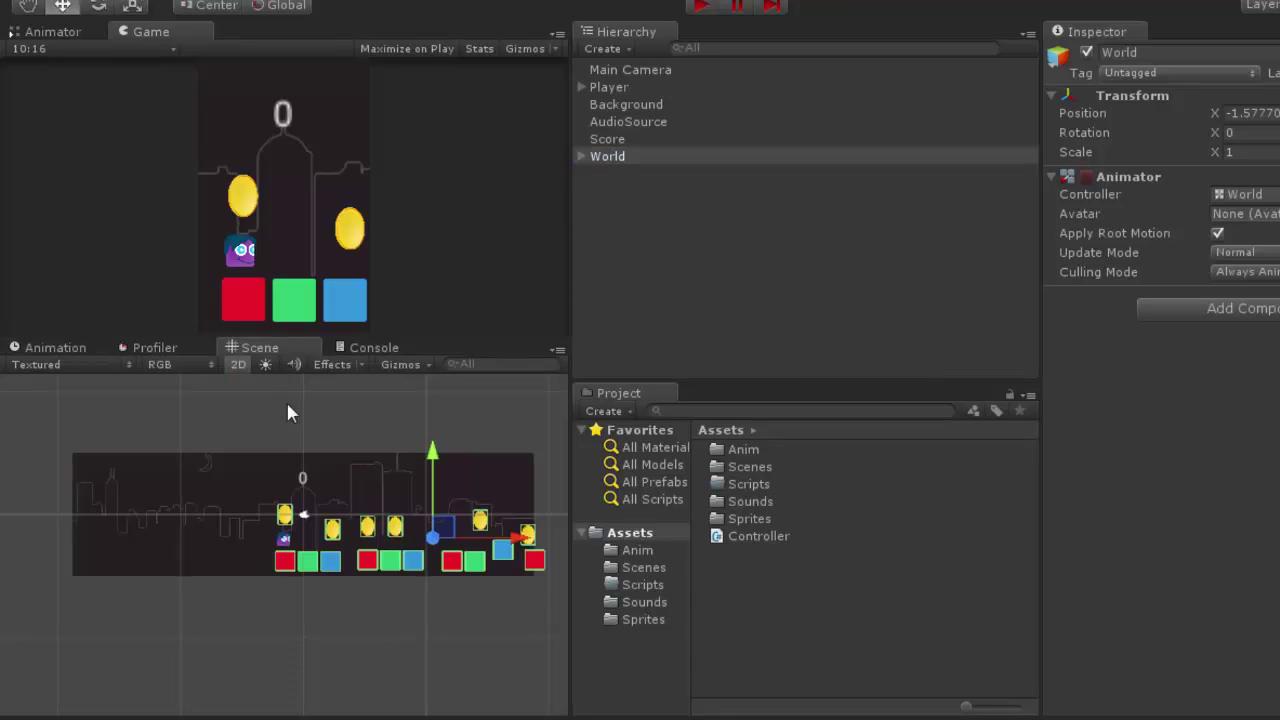
{"action": "scroll", "coordinate": [407, 566], "scroll_direction": "up", "scroll_amount": 6}
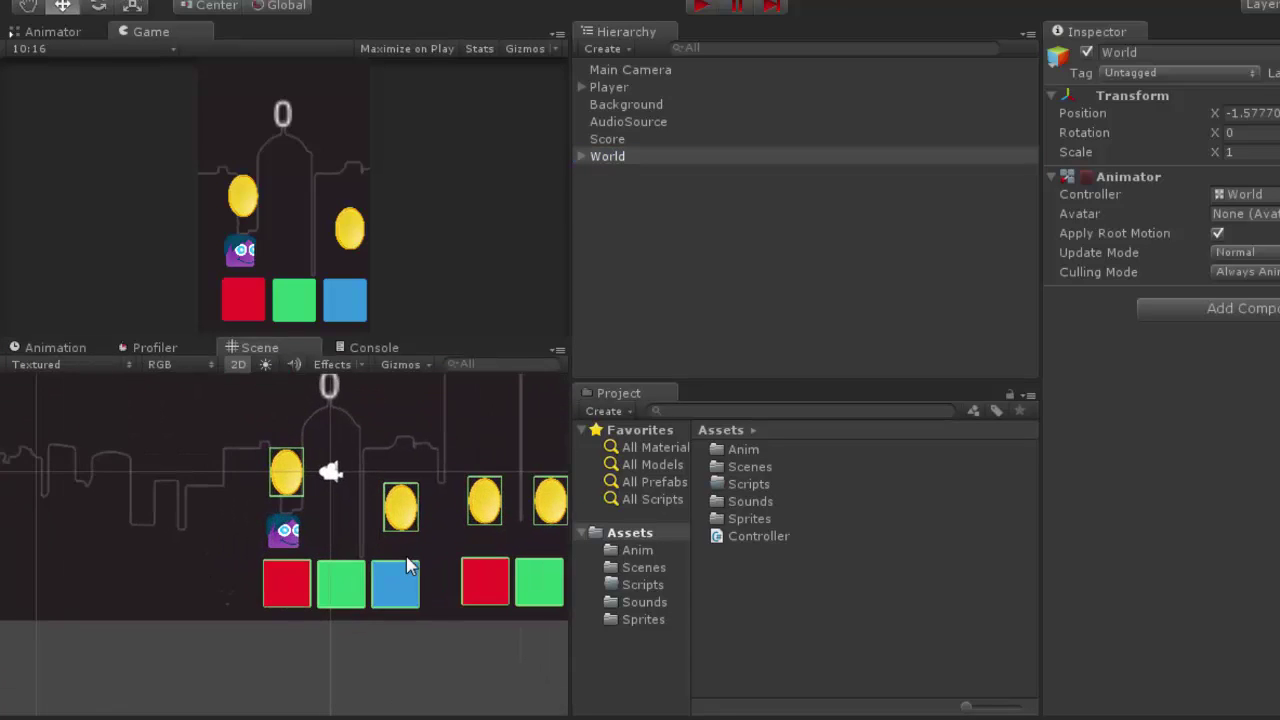
{"action": "scroll", "coordinate": [407, 566], "scroll_direction": "down", "scroll_amount": 5}
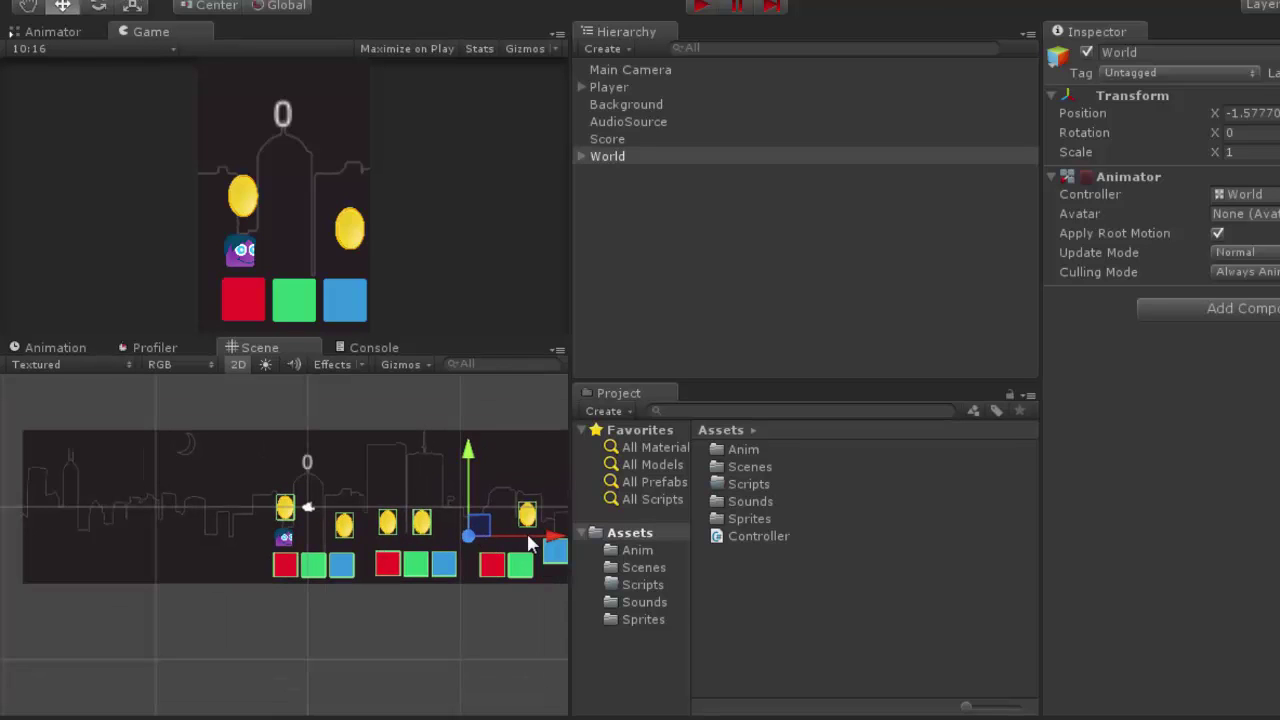
{"action": "scroll", "coordinate": [290, 545], "scroll_direction": "up", "scroll_amount": 4}
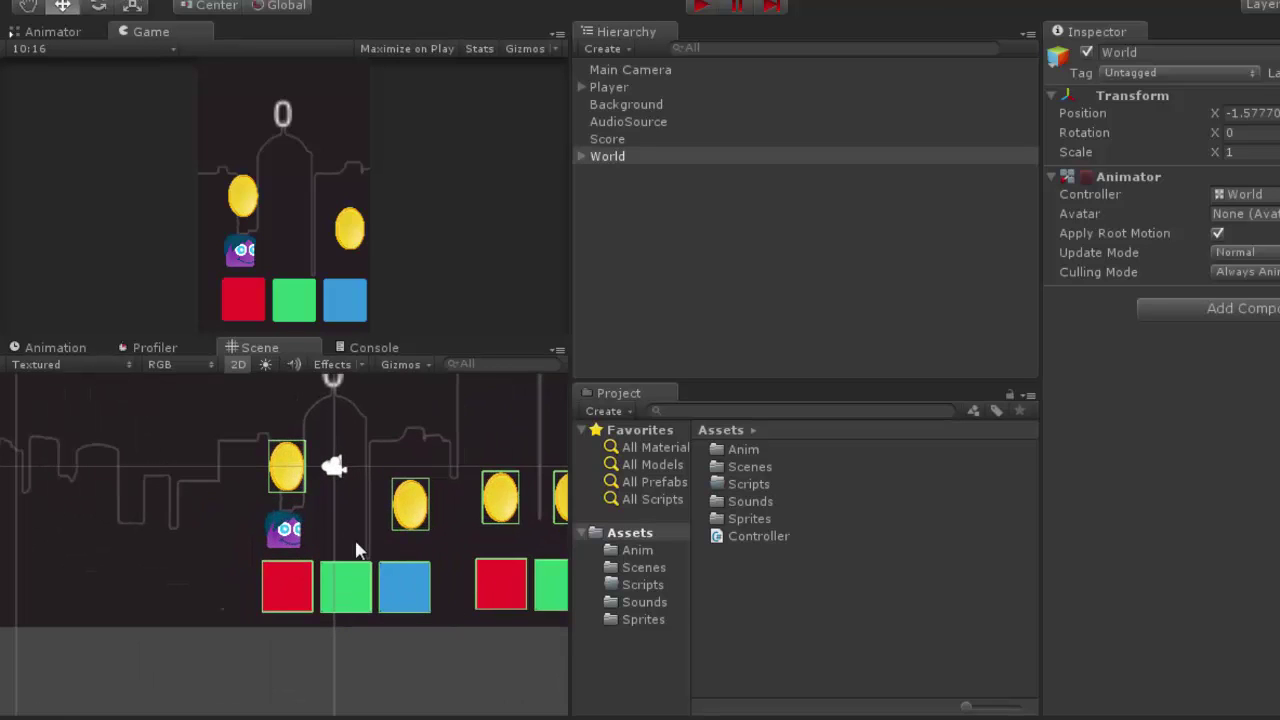
{"action": "scroll", "coordinate": [416, 502], "scroll_direction": "down", "scroll_amount": 4}
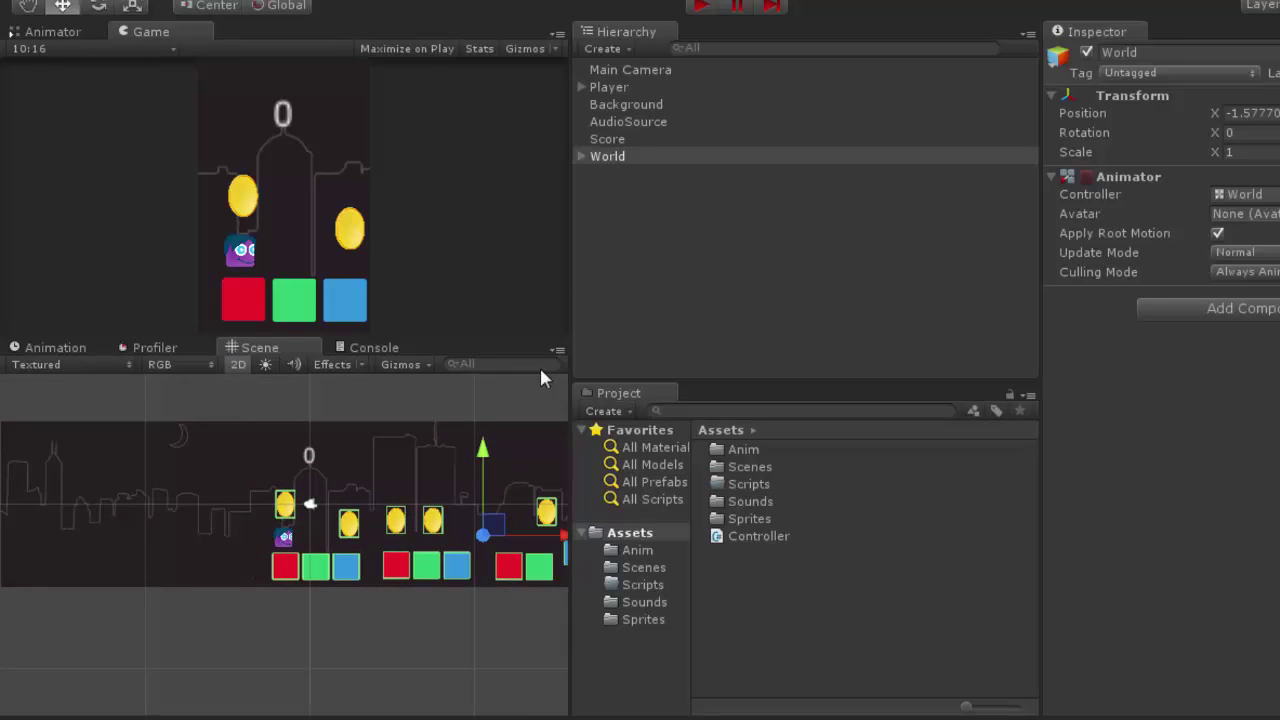
{"action": "left_click", "coordinate": [607, 157]}
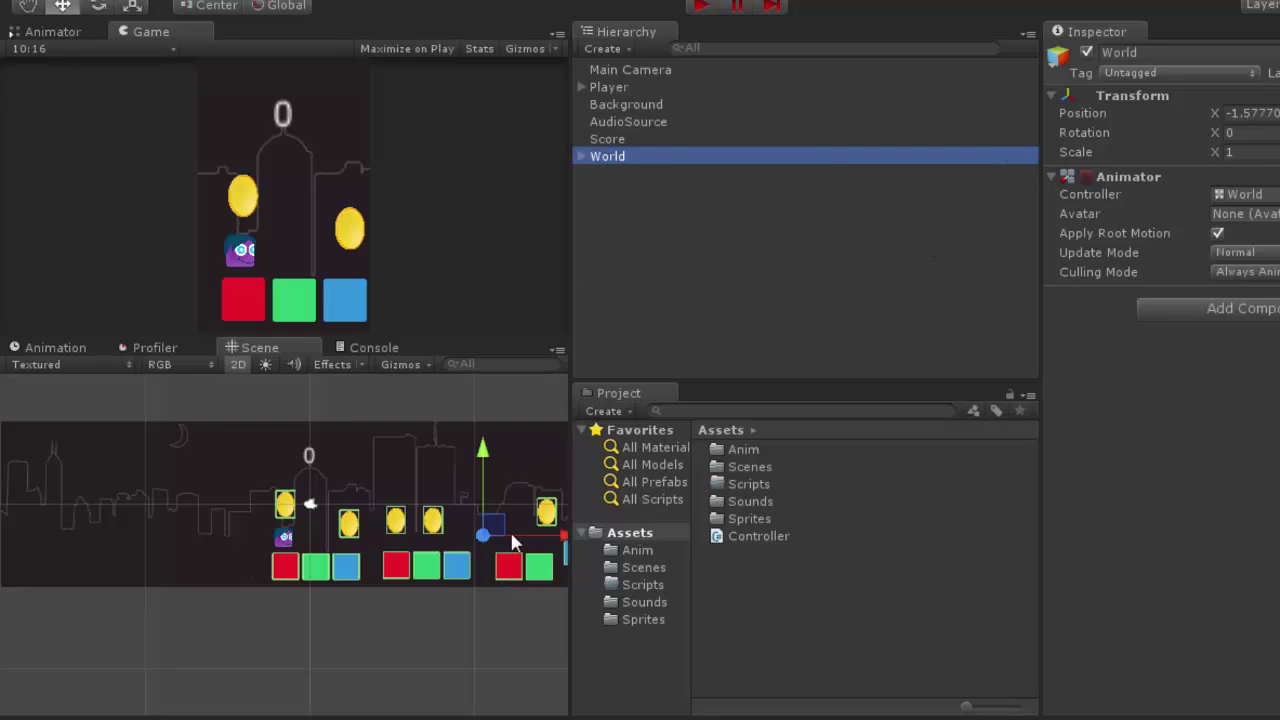
{"action": "scroll", "coordinate": [555, 556], "scroll_direction": "down", "scroll_amount": 1}
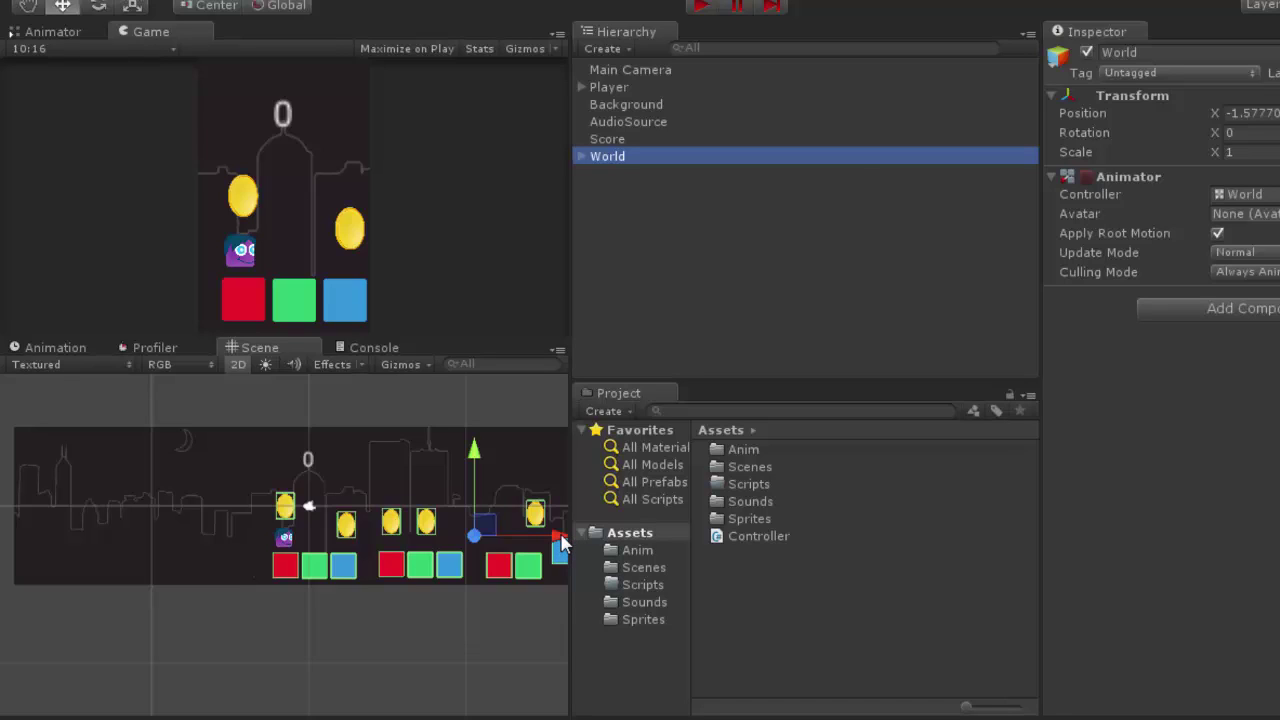
{"action": "left_click_drag", "start_coordinate": [560, 541], "coordinate": [557, 541]}
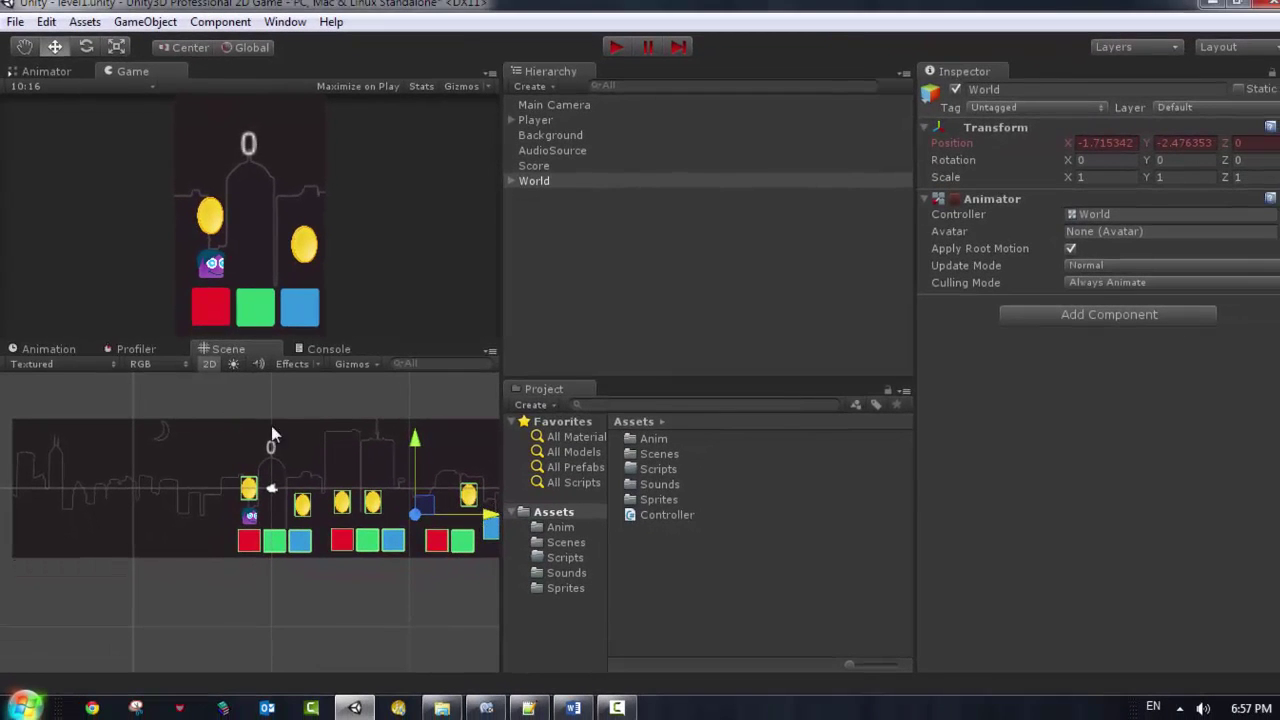
- At frame 676 of WorldAnimation, move World left along X to about -25.585 to record the end position keyframe
{"action": "left_click", "coordinate": [49, 350]}
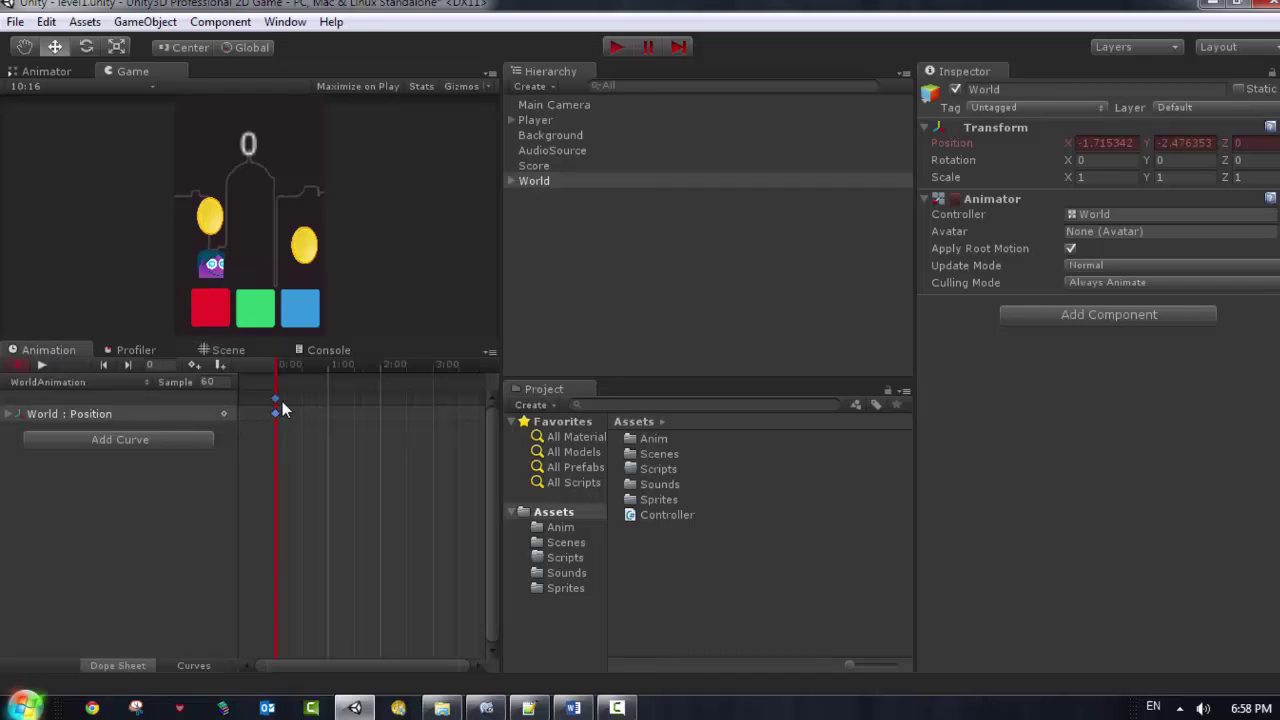
{"action": "scroll", "coordinate": [377, 468], "scroll_direction": "down", "scroll_amount": 2}
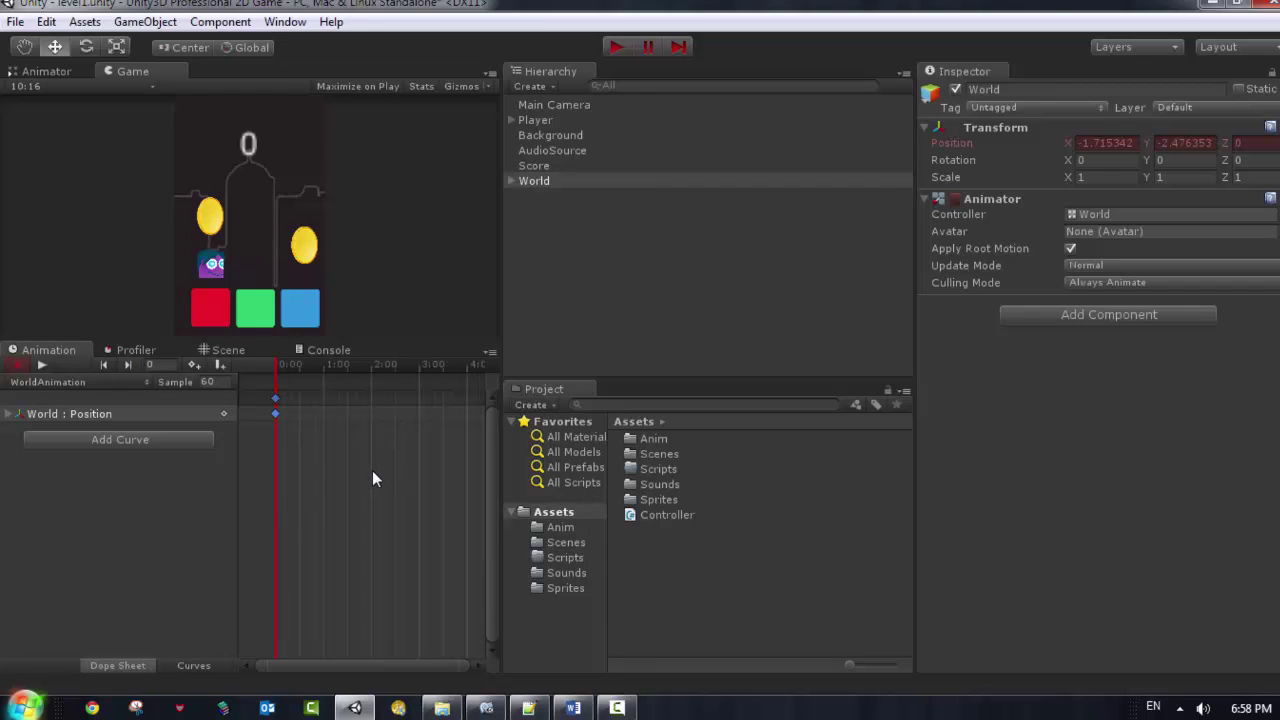
{"action": "scroll", "coordinate": [372, 470], "scroll_direction": "down", "scroll_amount": 5}
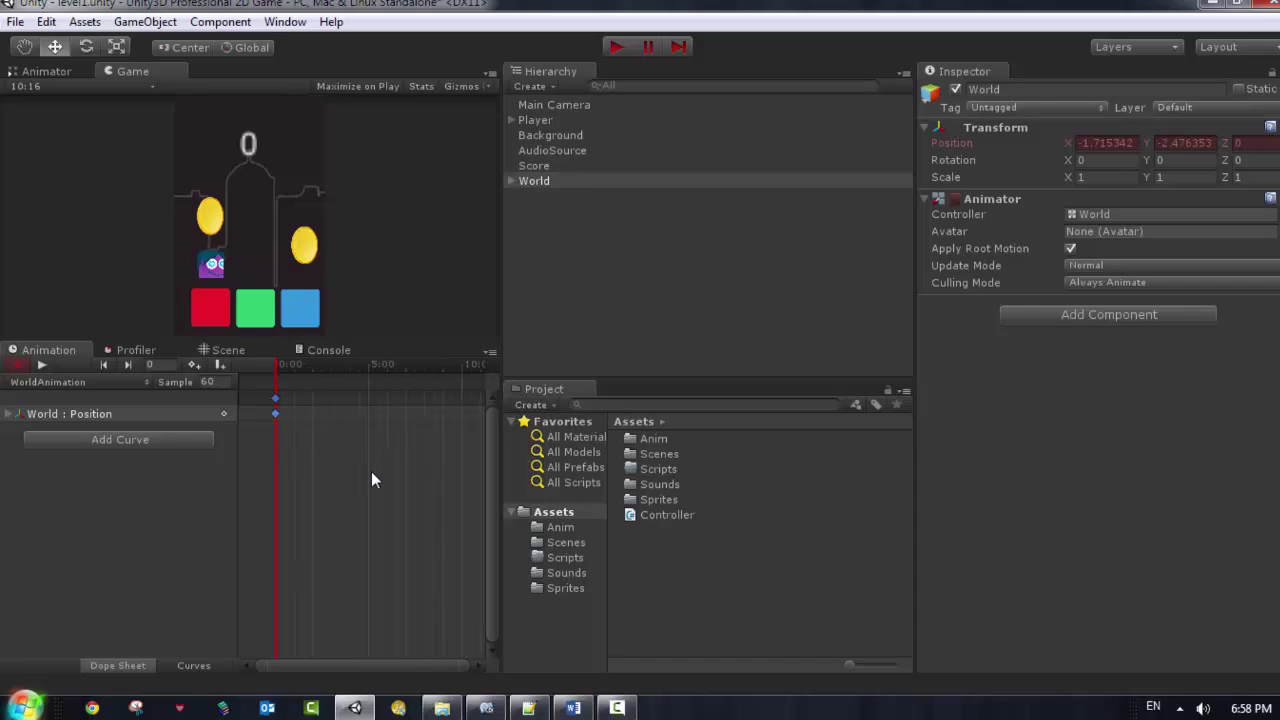
{"action": "scroll", "coordinate": [371, 474], "scroll_direction": "down", "scroll_amount": 1}
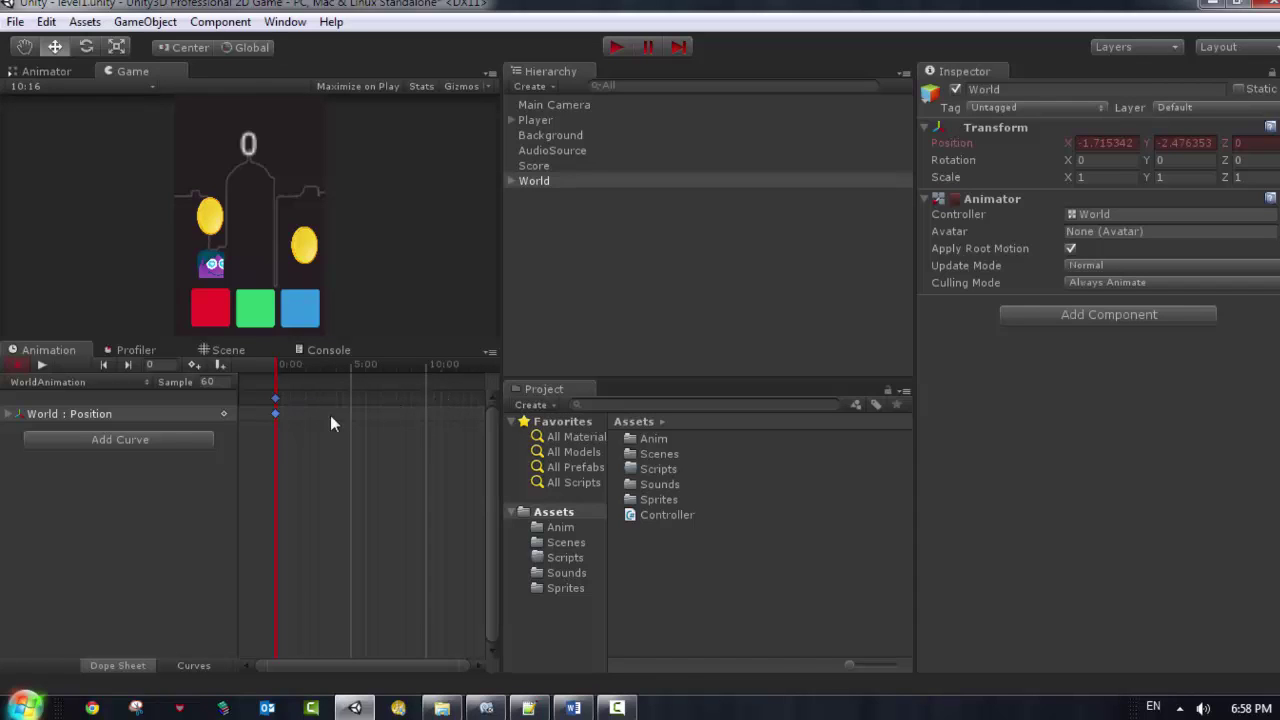
{"action": "left_click", "coordinate": [445, 377]}
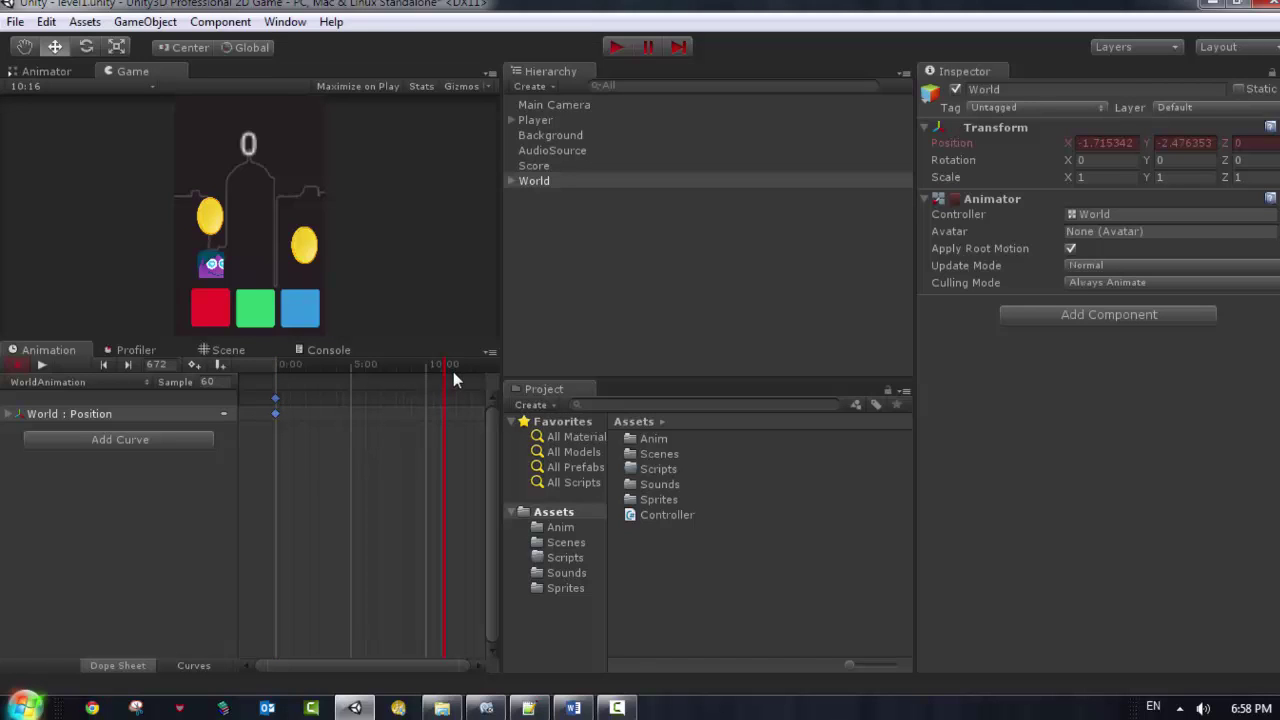
{"action": "left_click_drag", "start_coordinate": [447, 370], "coordinate": [445, 370]}
{"action": "left_click", "coordinate": [224, 352]}
{"action": "scroll", "coordinate": [367, 489], "scroll_direction": "down", "scroll_amount": 5}
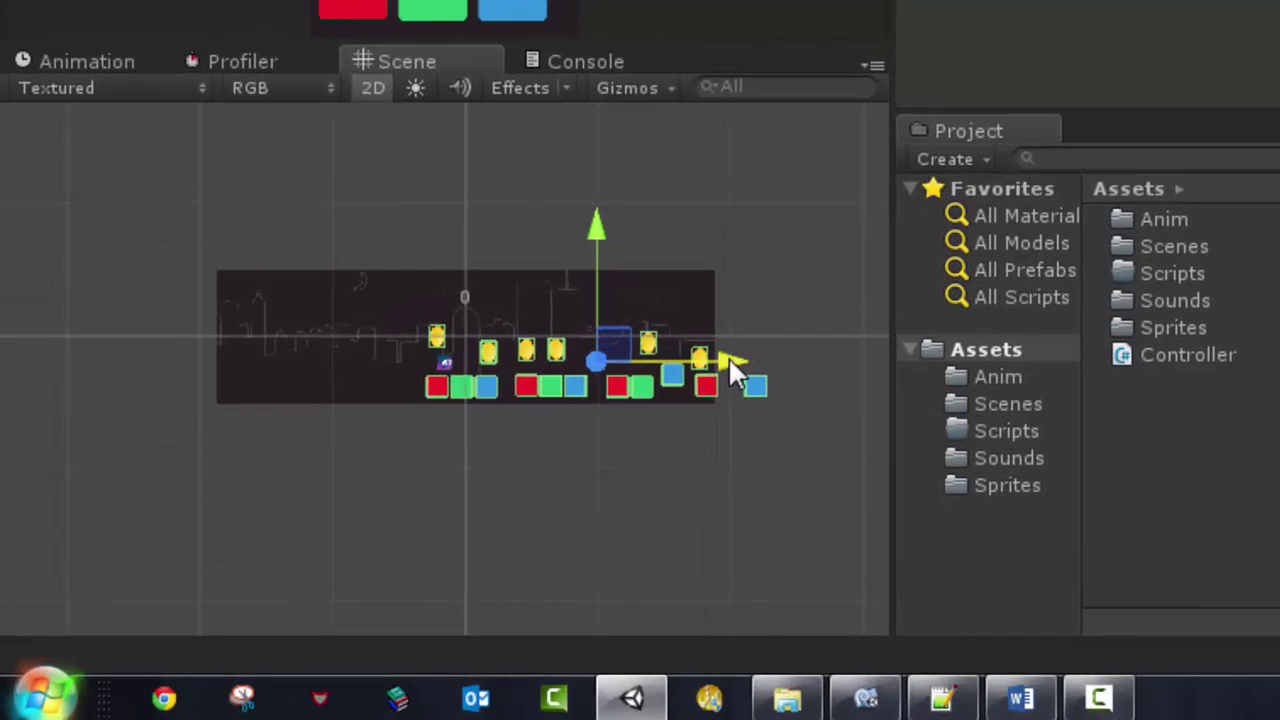
{"action": "left_click_drag", "start_coordinate": [730, 362], "coordinate": [427, 362]}
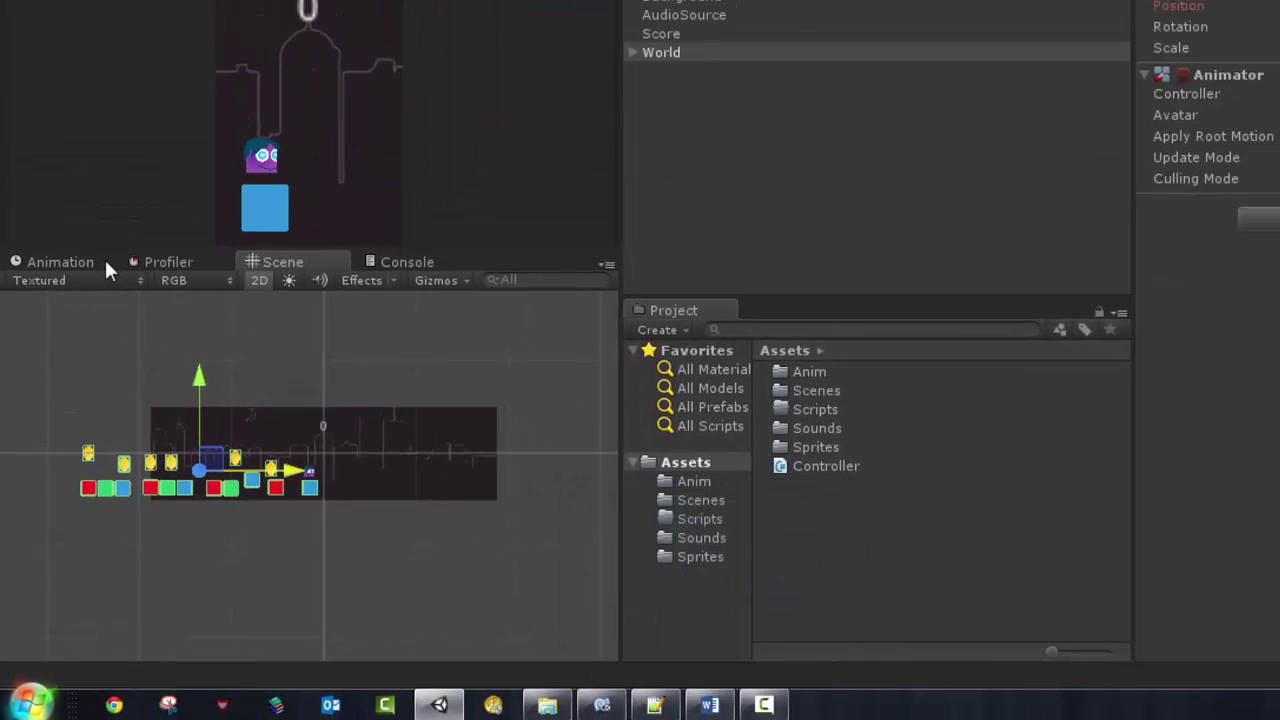
- Expand World's position curves and scrub the timeline back to frame 0 to review the movement
{"action": "left_click", "coordinate": [105, 262]}
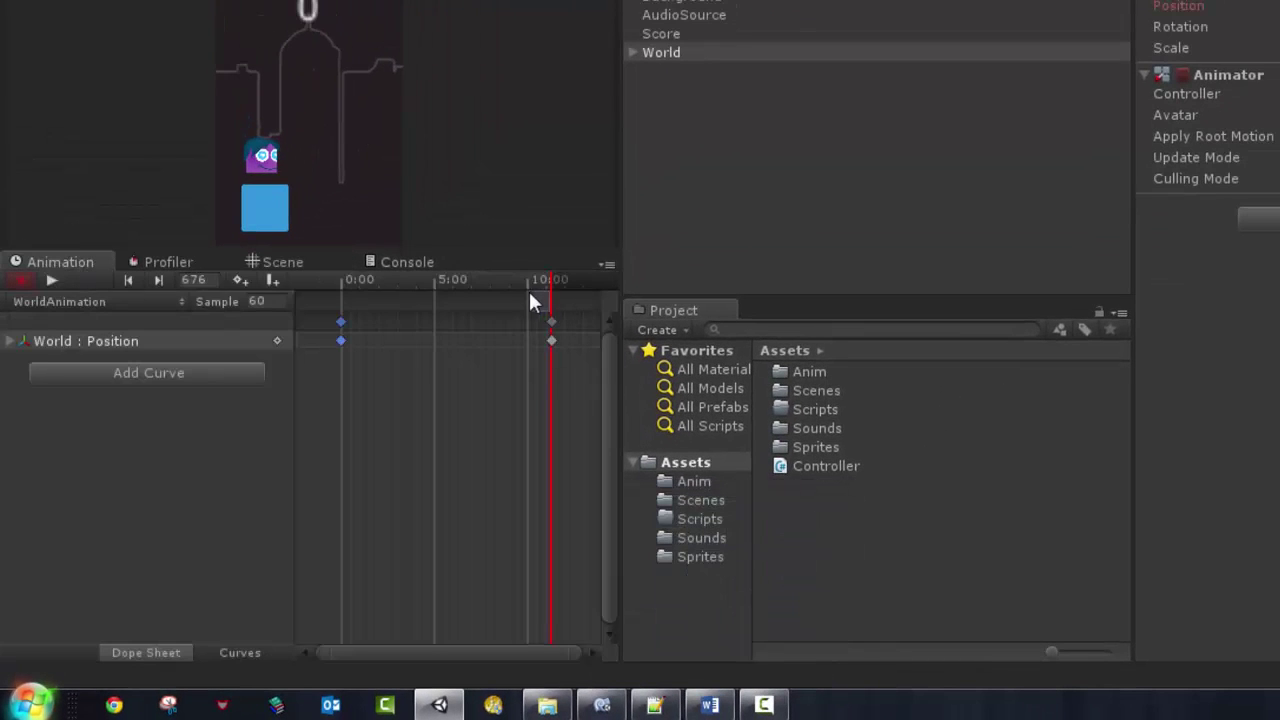
{"action": "left_click", "coordinate": [8, 341]}
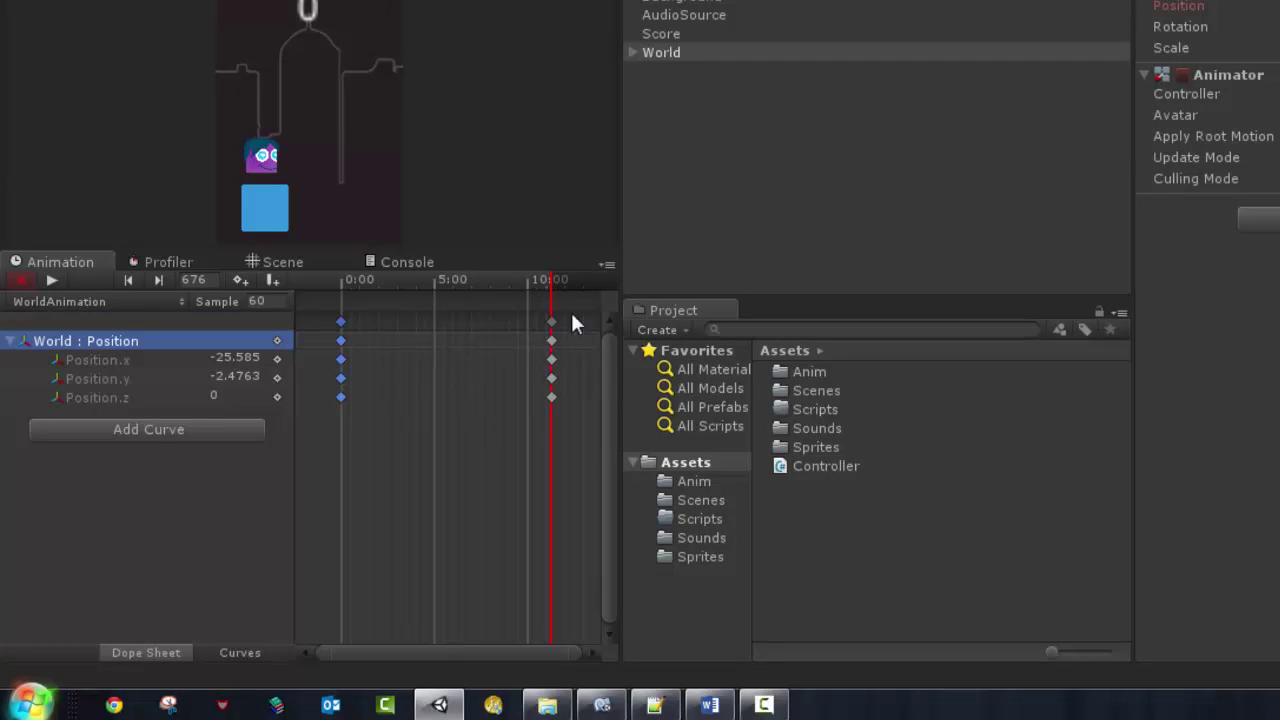
{"action": "left_click", "coordinate": [531, 303]}
{"action": "left_click_drag", "start_coordinate": [536, 290], "coordinate": [320, 313]}
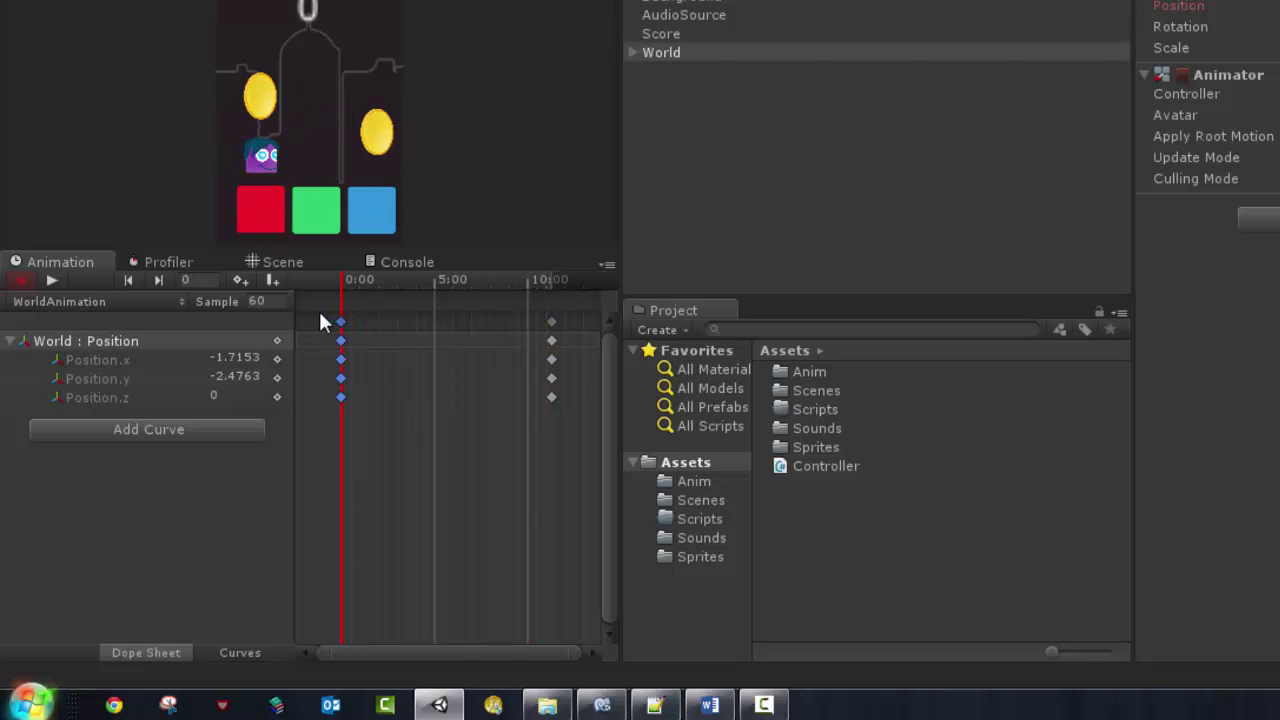
- Preview WorldAnimation and speed it up by moving its last position keyframe to frame 312
{"action": "left_click", "coordinate": [49, 281]}
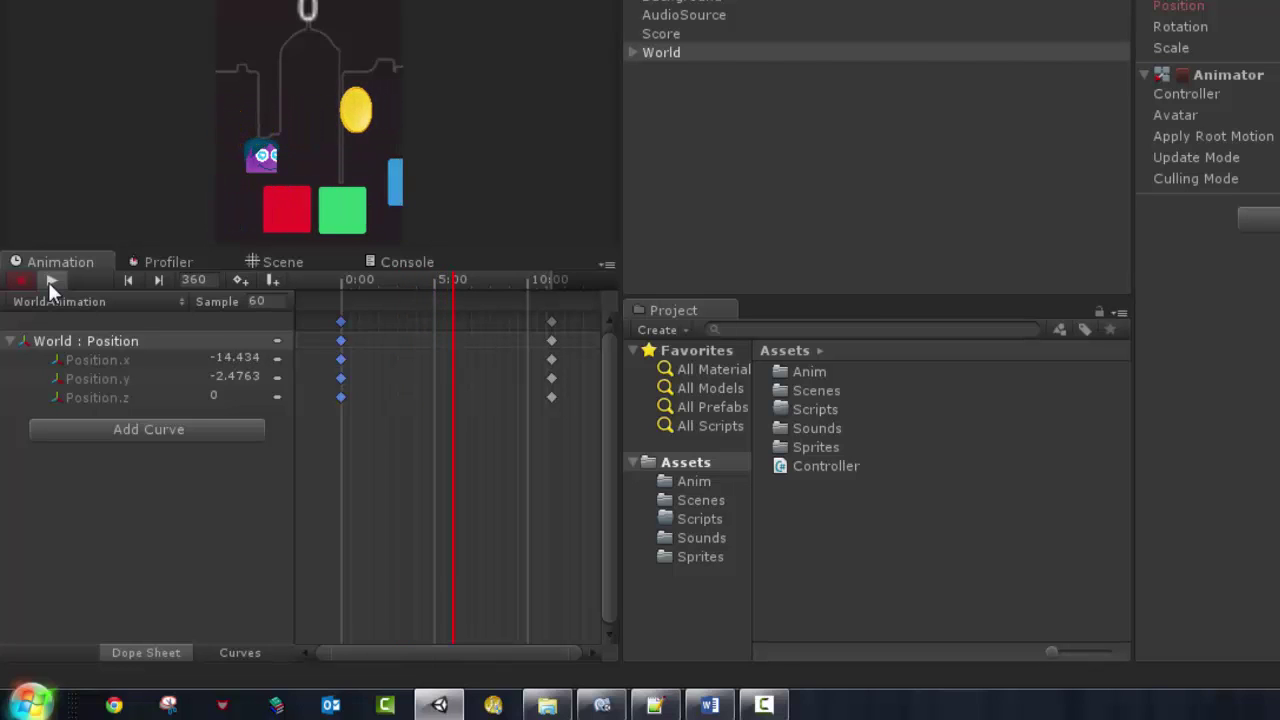
{"action": "left_click", "coordinate": [49, 281]}
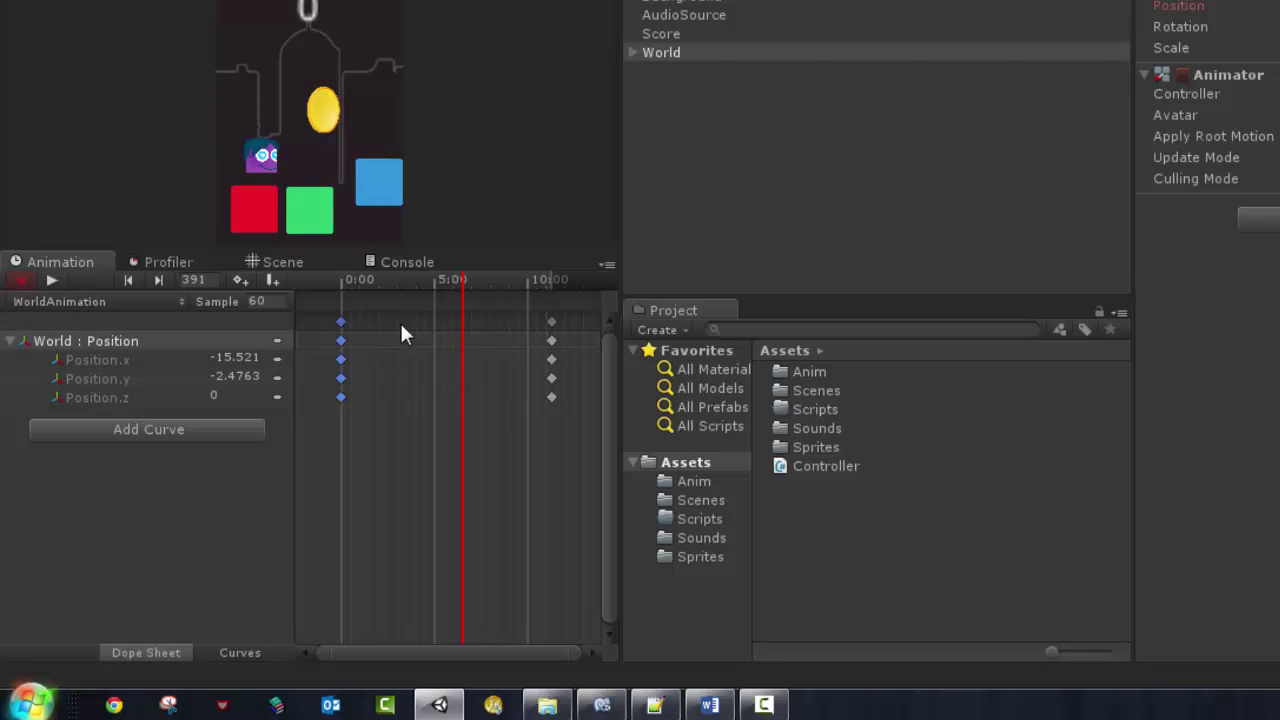
{"action": "left_click_drag", "start_coordinate": [551, 321], "coordinate": [443, 334]}
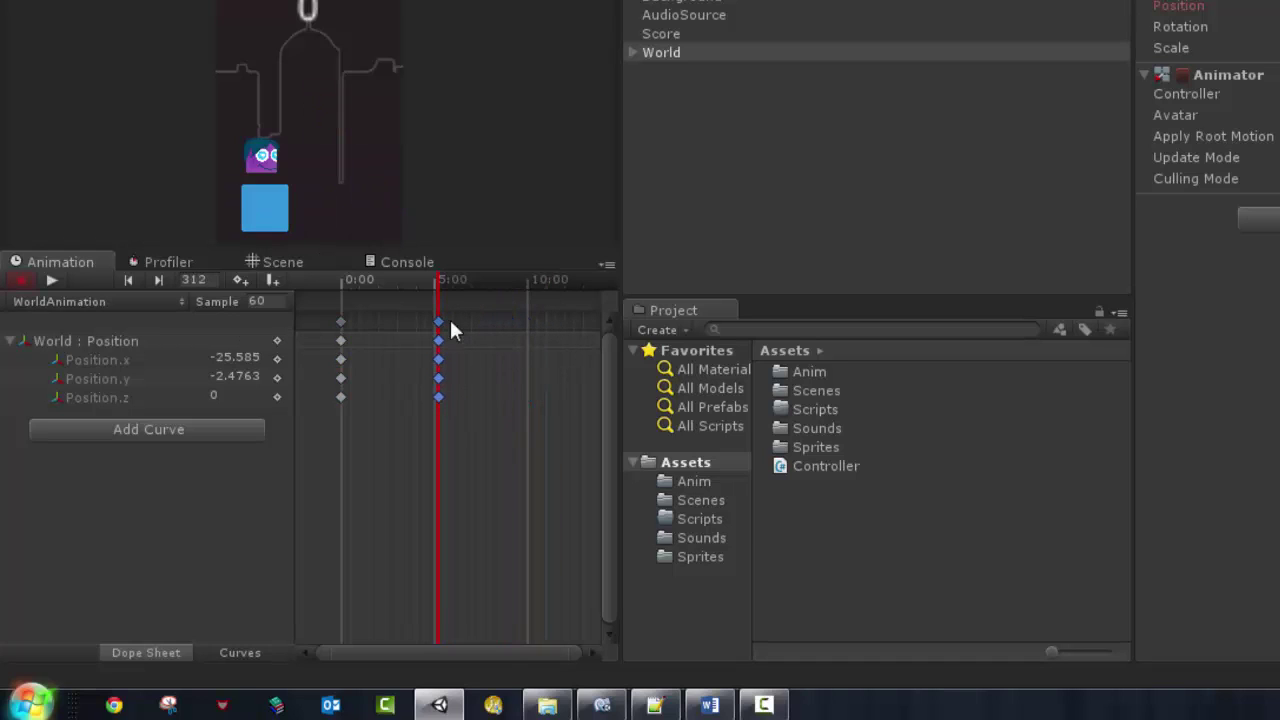
{"action": "left_click", "coordinate": [50, 284]}
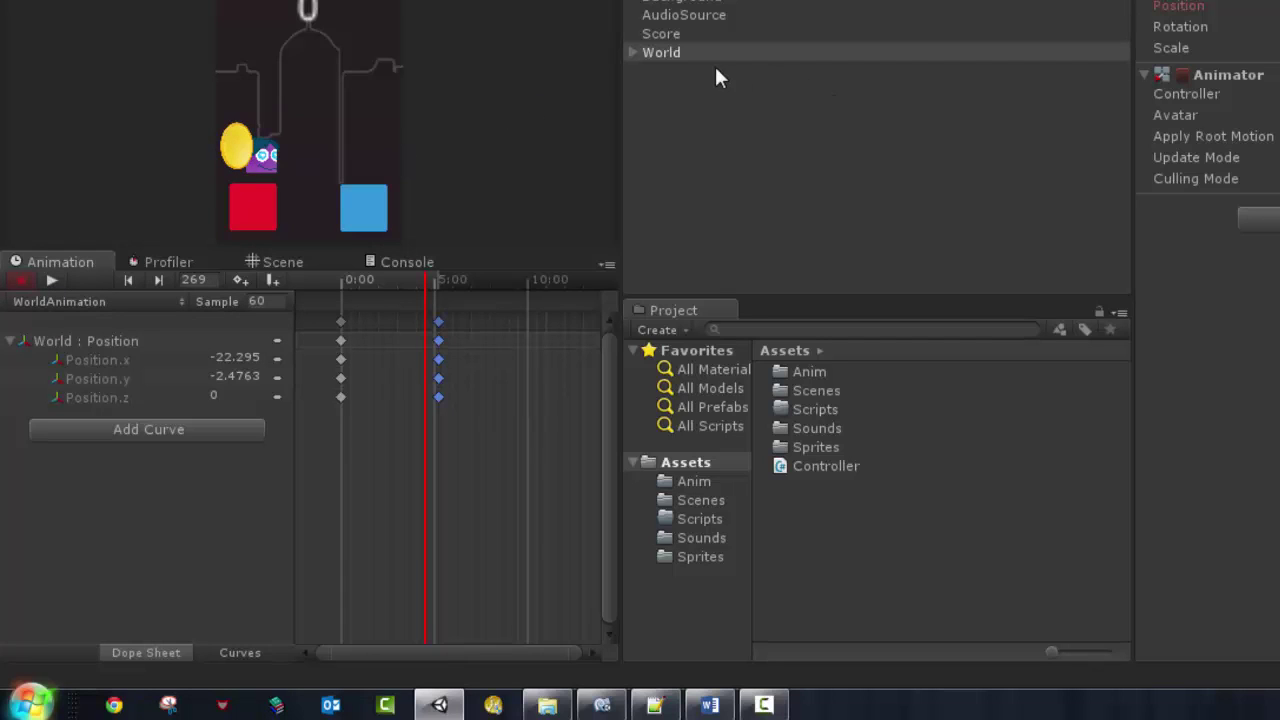
- Inspect World's Ground and Coins children, checking the collider settings of a box and a coin, and collapse World again
{"action": "left_click", "coordinate": [650, 54]}
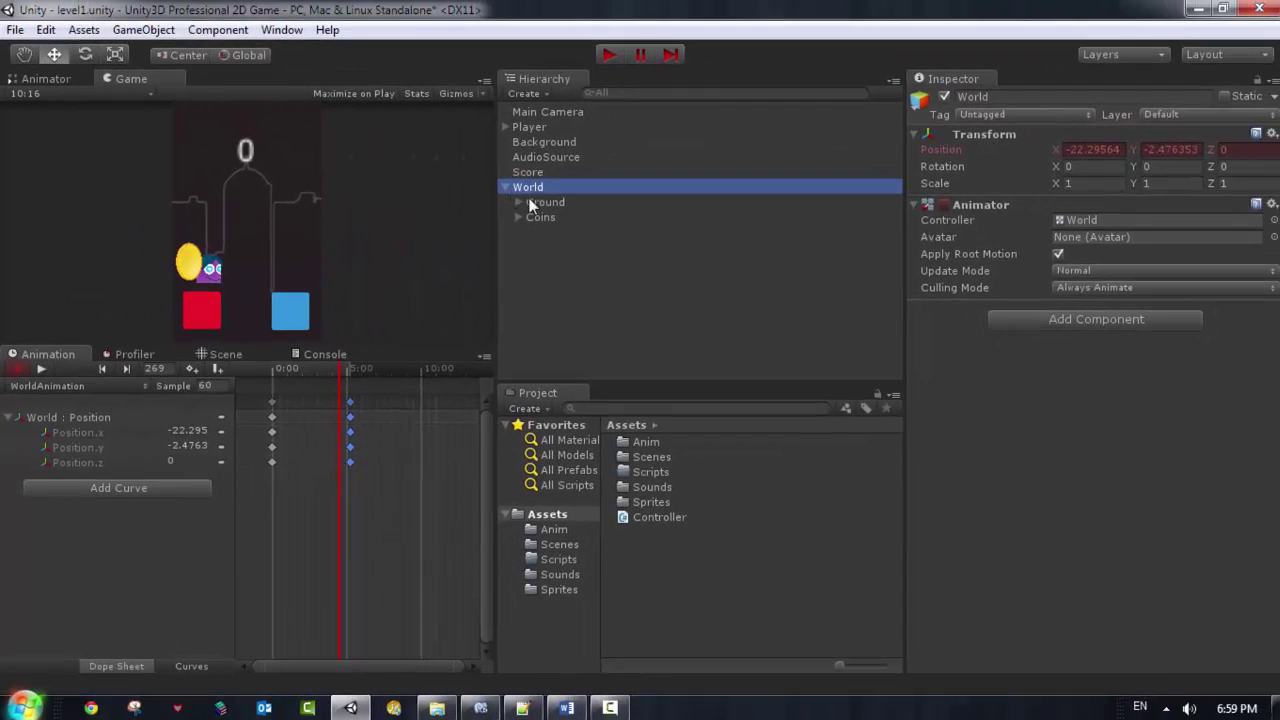
{"action": "left_click", "coordinate": [555, 202]}
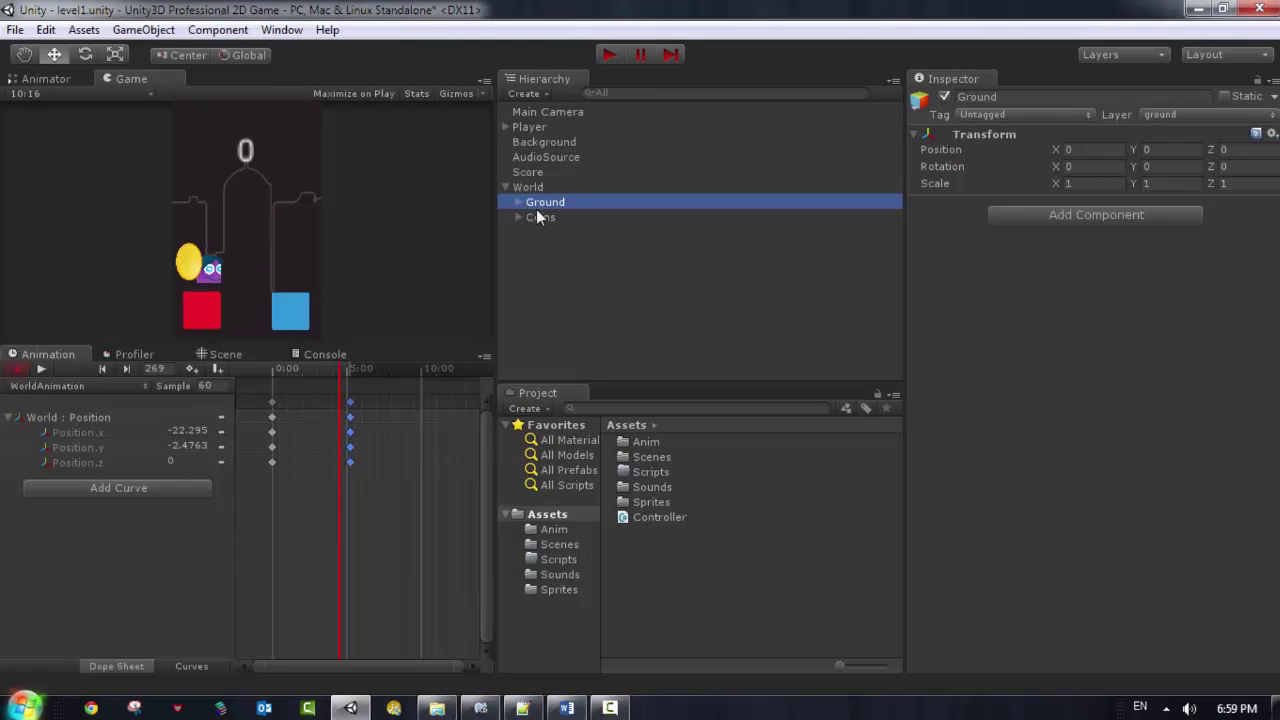
{"action": "key", "text": "F2"}
{"action": "left_click", "coordinate": [518, 202]}
{"action": "left_click", "coordinate": [550, 218]}
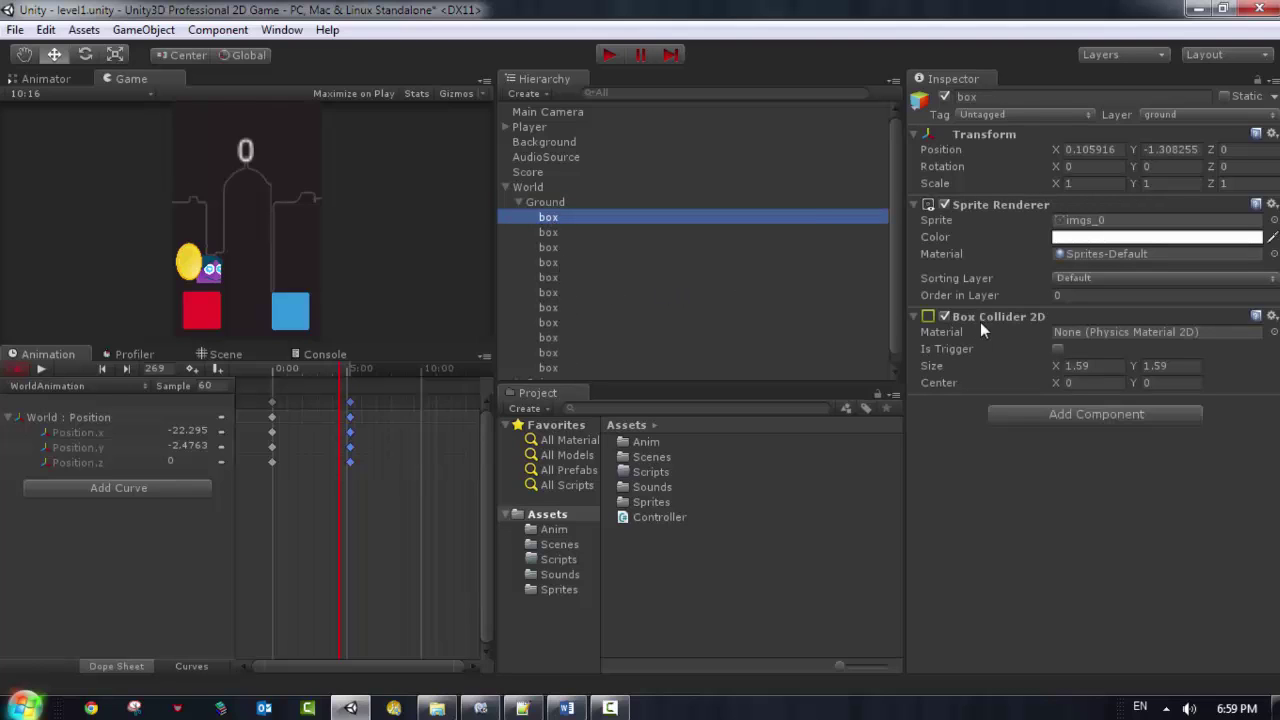
{"action": "left_click", "coordinate": [519, 203]}
{"action": "left_click", "coordinate": [538, 218]}
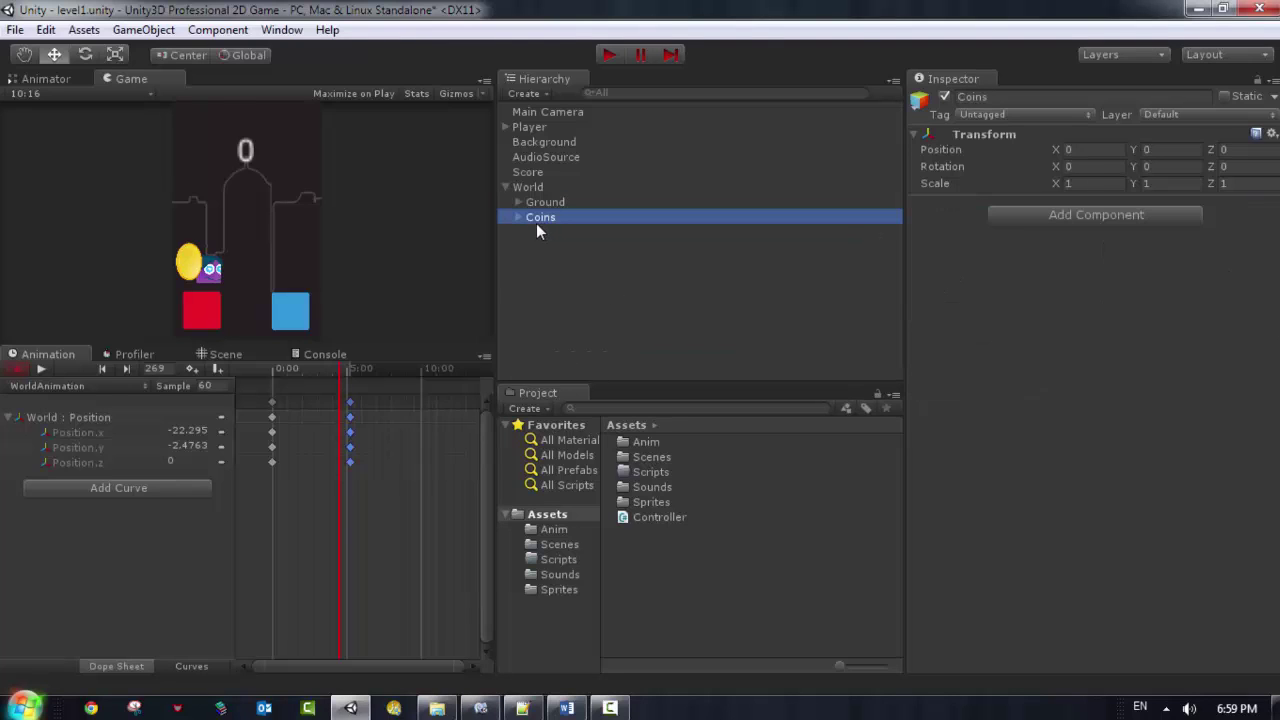
{"action": "left_click", "coordinate": [519, 217]}
{"action": "left_click", "coordinate": [548, 233]}
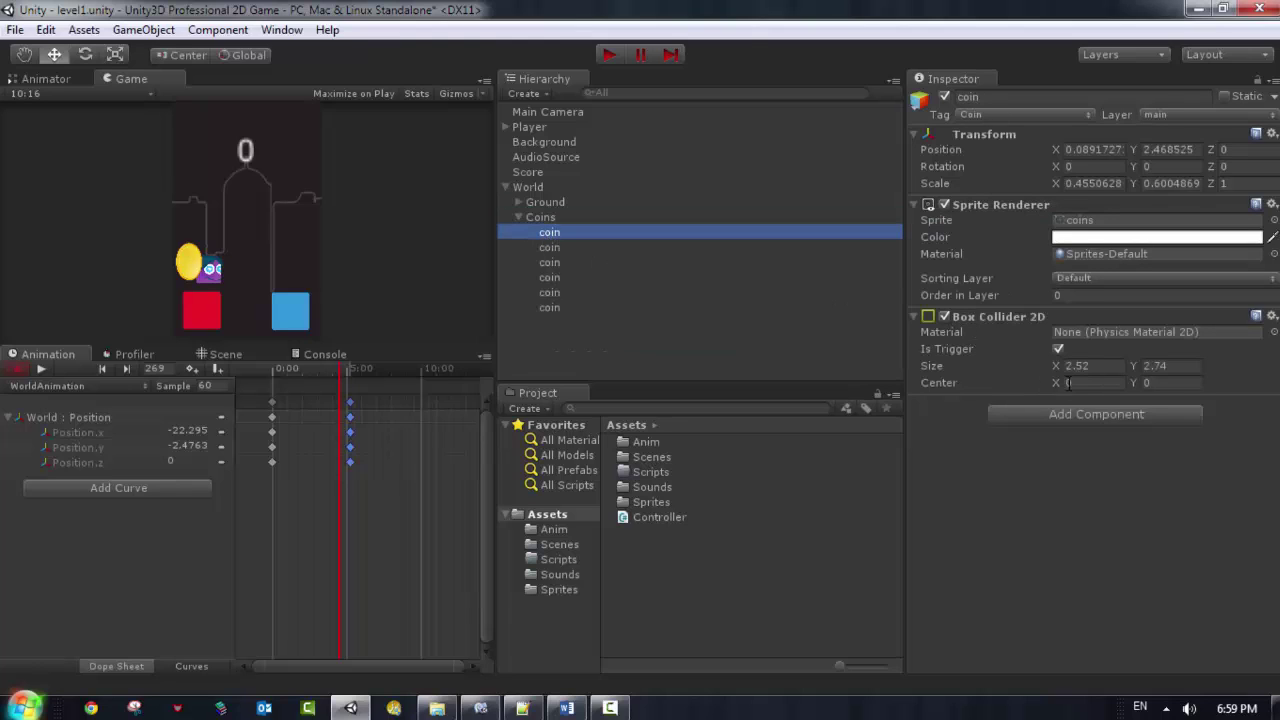
{"action": "left_click", "coordinate": [519, 217]}
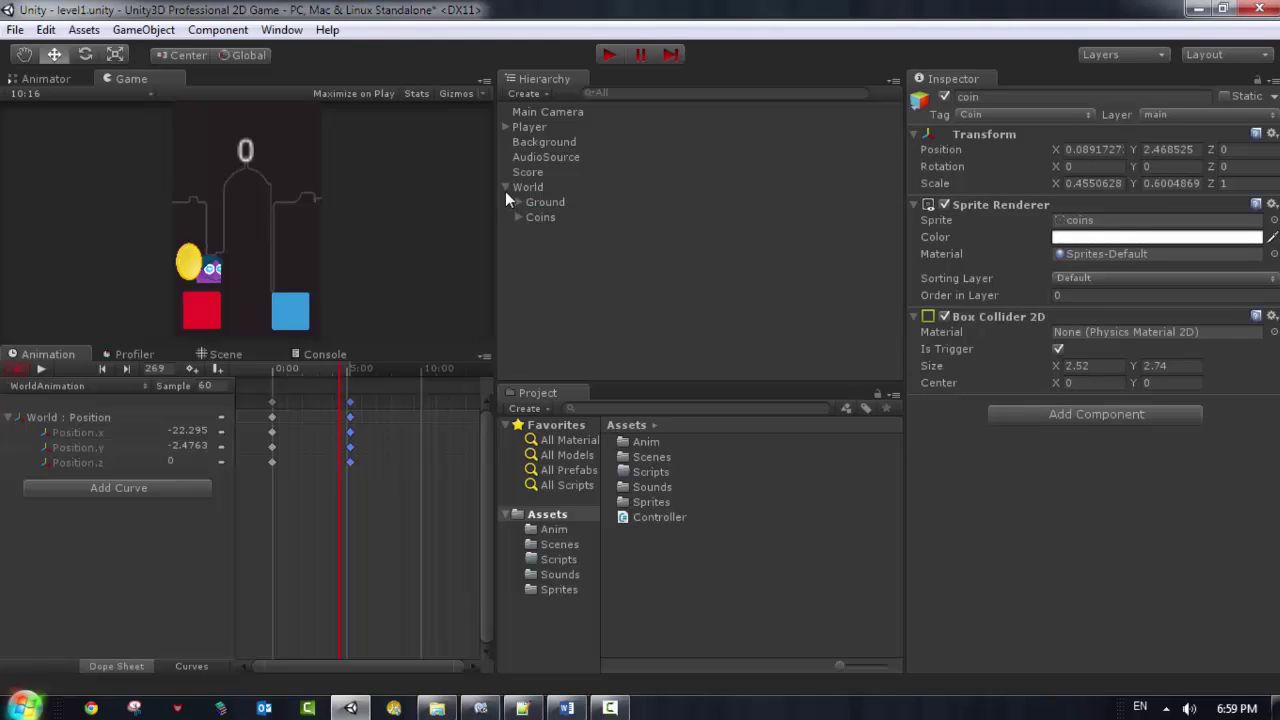
{"action": "left_click", "coordinate": [526, 187]}
{"action": "left_click", "coordinate": [507, 188]}
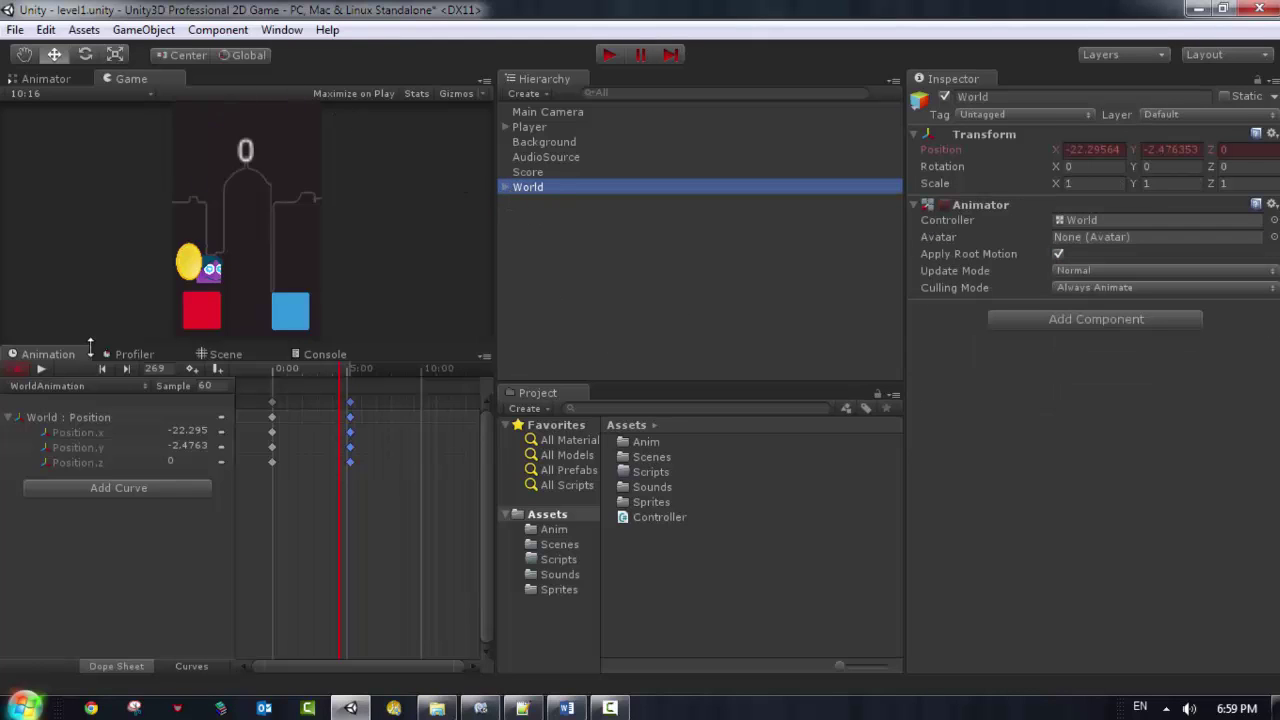
- Turn off animation recording and make the Game and Animation views slightly wider
{"action": "left_click", "coordinate": [15, 370]}
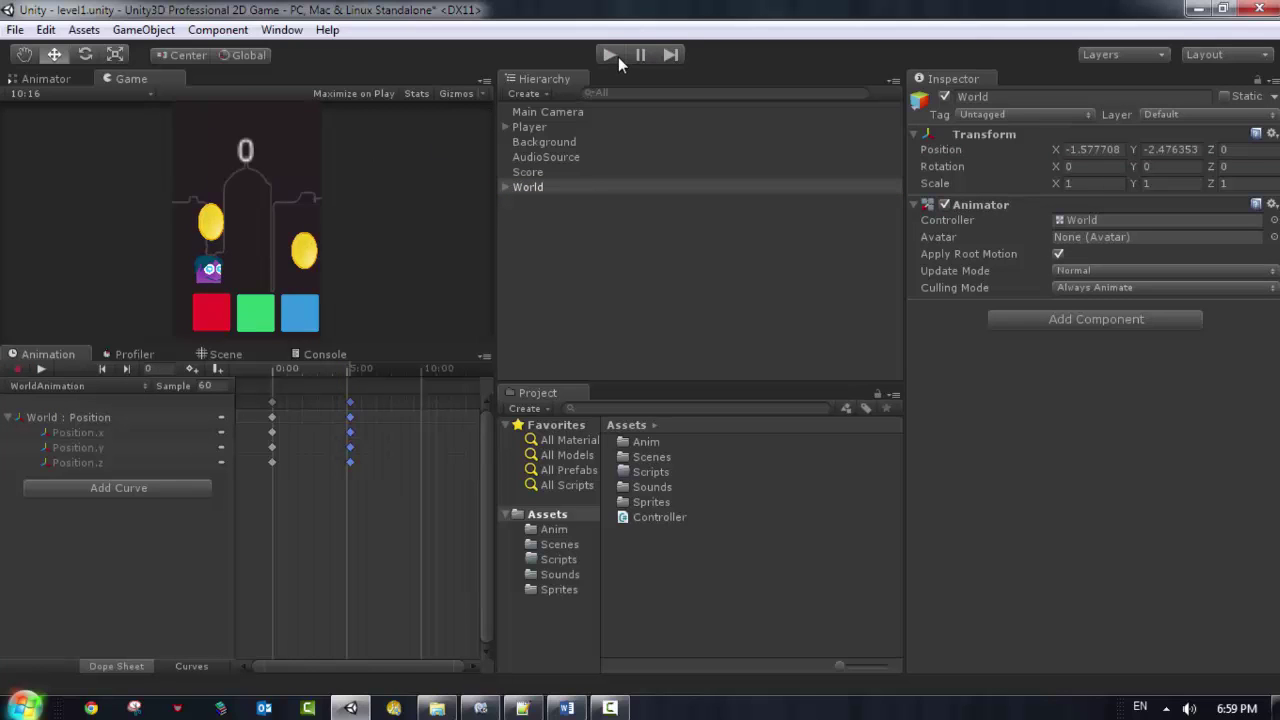
{"action": "left_click_drag", "start_coordinate": [492, 215], "coordinate": [691, 254]}
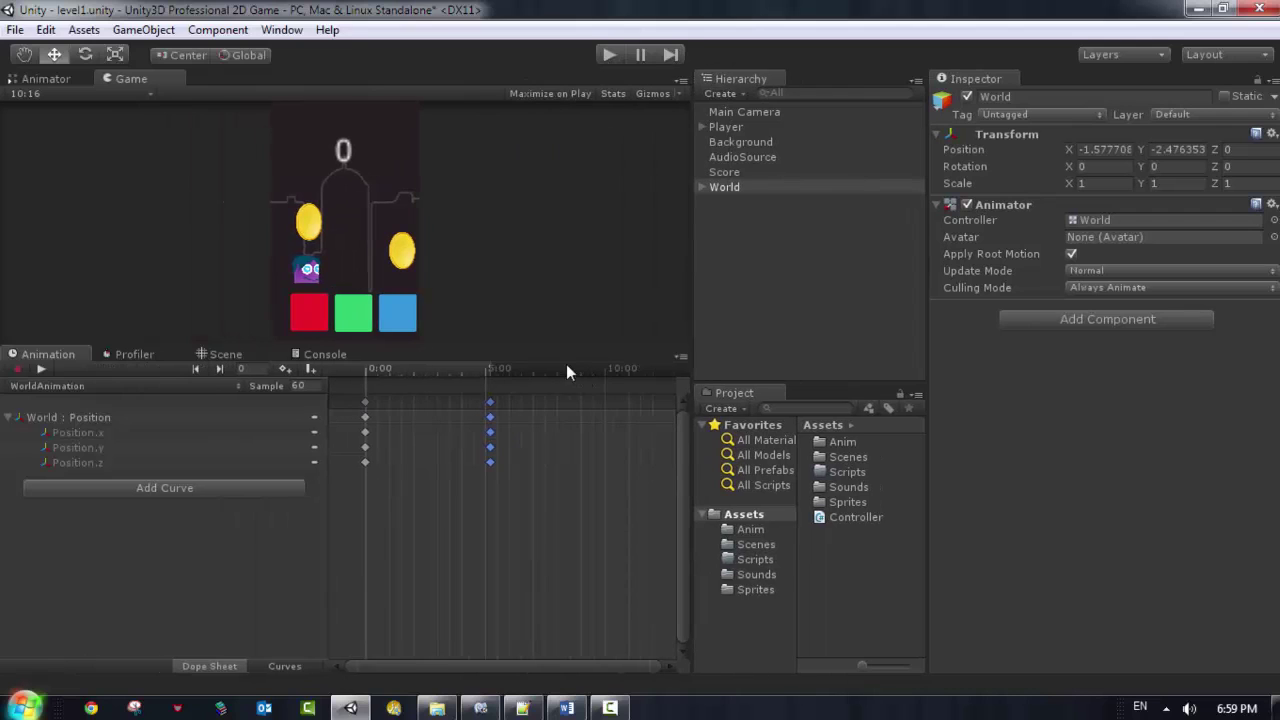
{"action": "left_click_drag", "start_coordinate": [690, 331], "coordinate": [607, 300]}
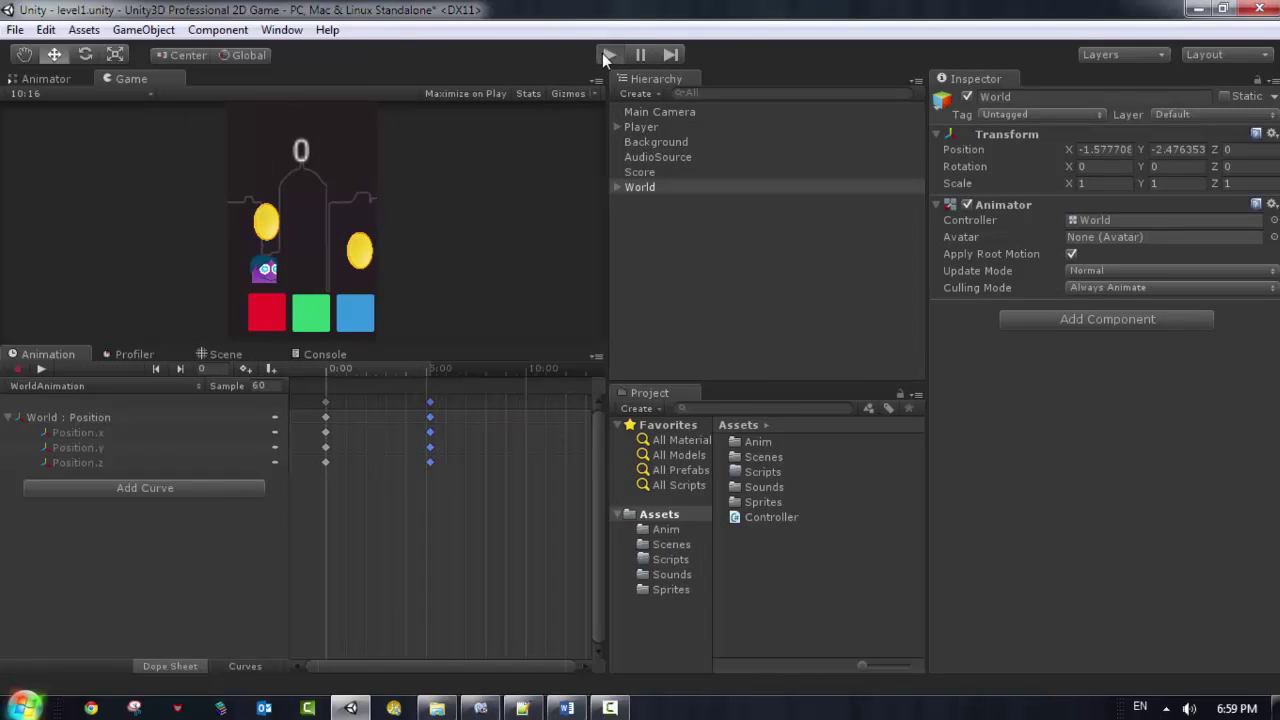
- Run the game to test the moving World and stop the test
{"action": "left_click", "coordinate": [609, 54]}
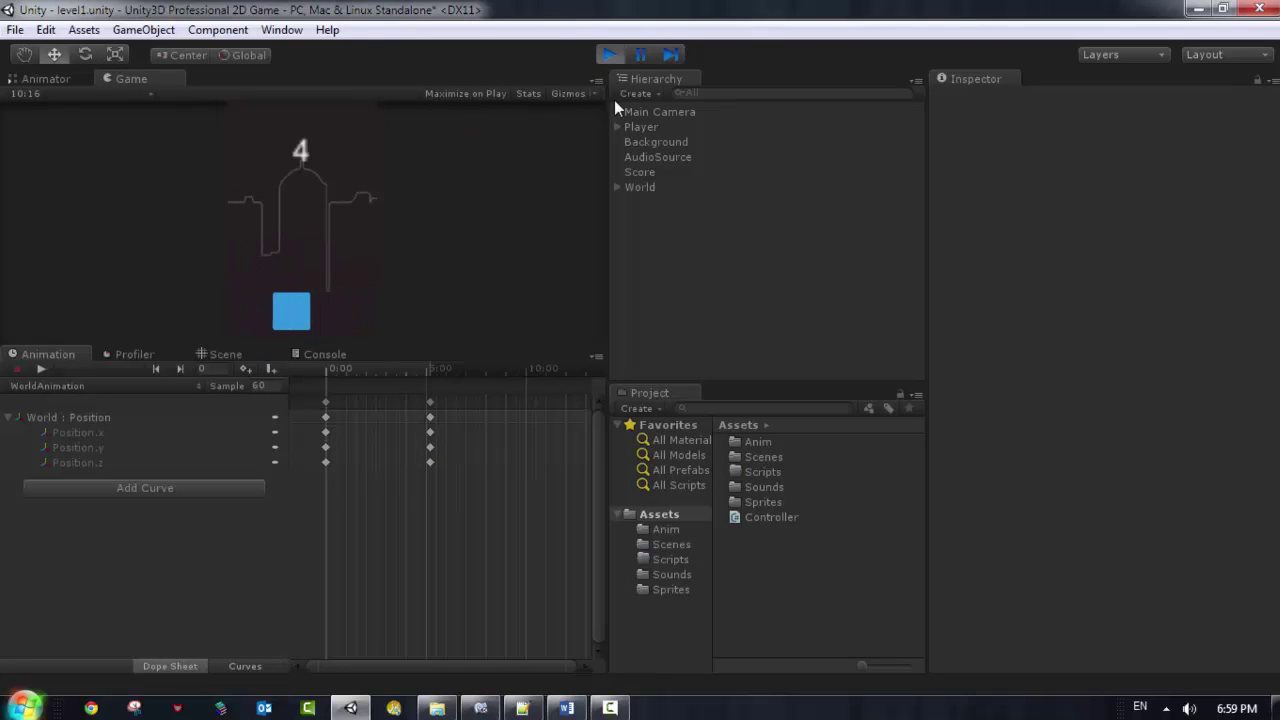
{"action": "left_click", "coordinate": [609, 57]}
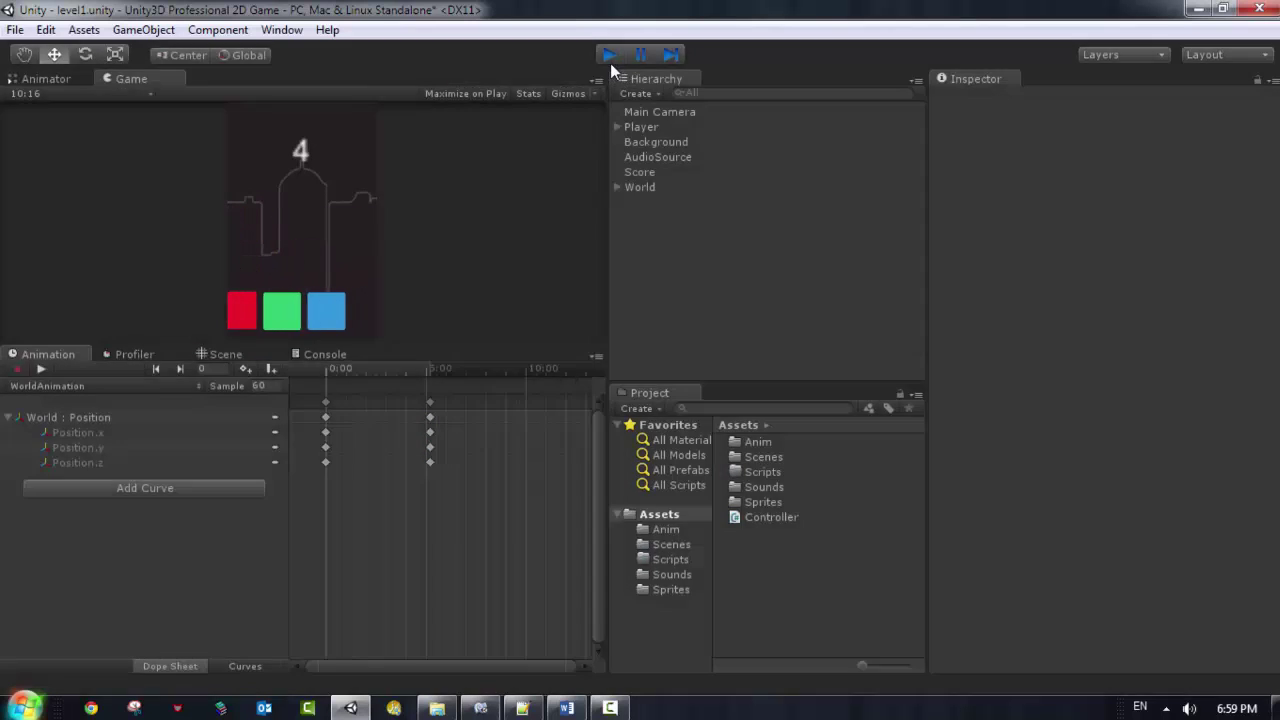
- Replay the level to check how the player jumps and rotates on the moving boxes, and end the test
{"action": "key", "text": "ctrl+p"}
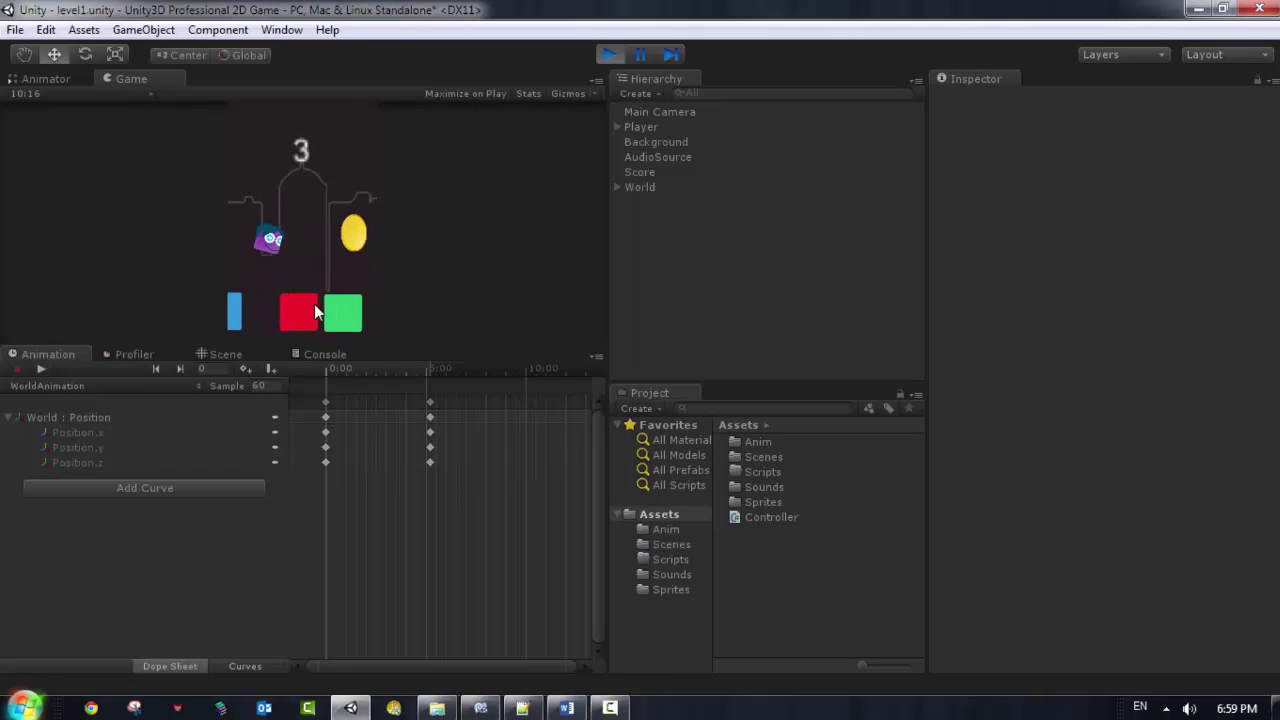
{"action": "left_click", "coordinate": [607, 56]}
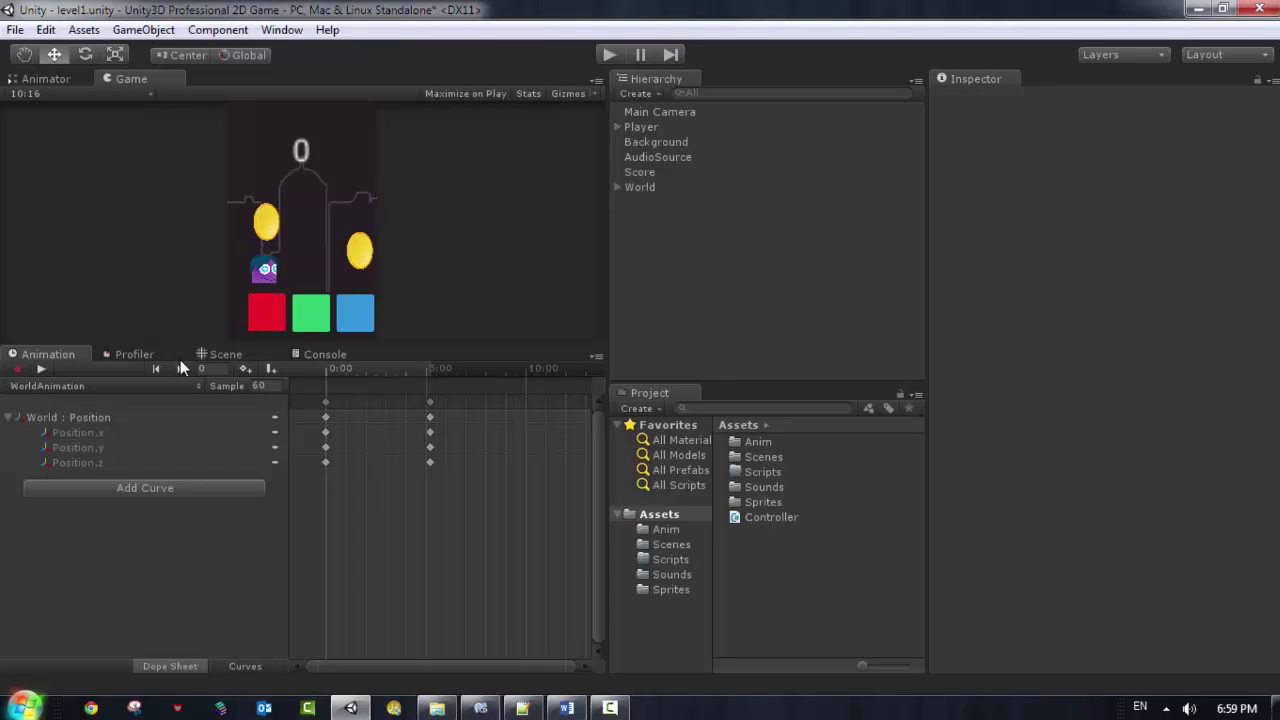
- Enable Fixed Angle in the Rigidbody 2D component of Player
{"action": "left_click", "coordinate": [618, 188]}
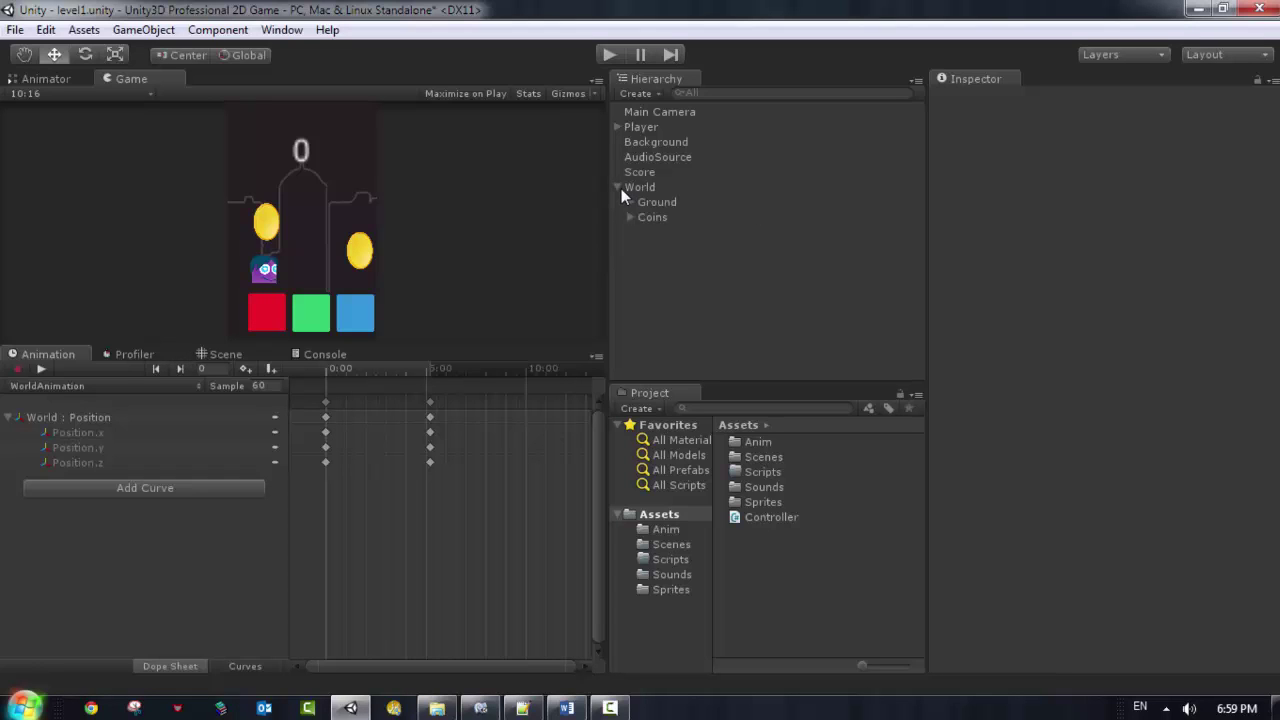
{"action": "left_click", "coordinate": [641, 130]}
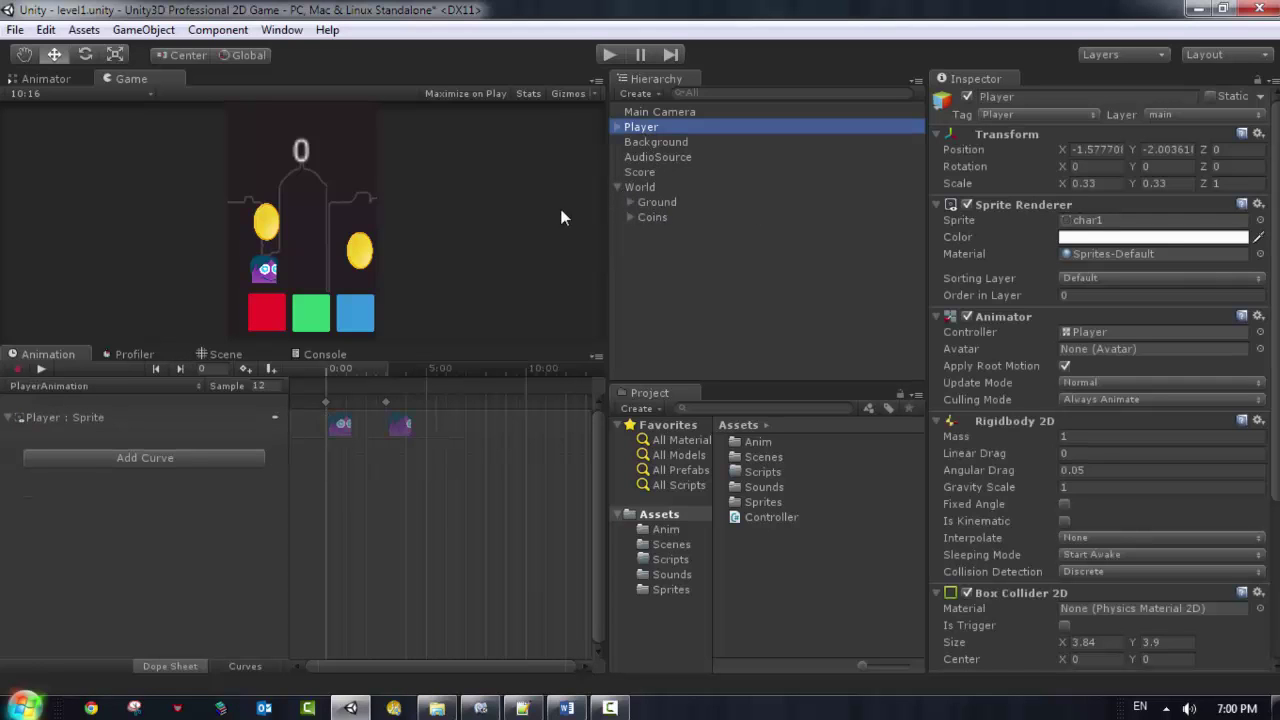
{"action": "scroll", "coordinate": [1276, 398], "scroll_direction": "down", "scroll_amount": 1}
{"action": "scroll", "coordinate": [1100, 400], "scroll_direction": "down", "scroll_amount": 5}
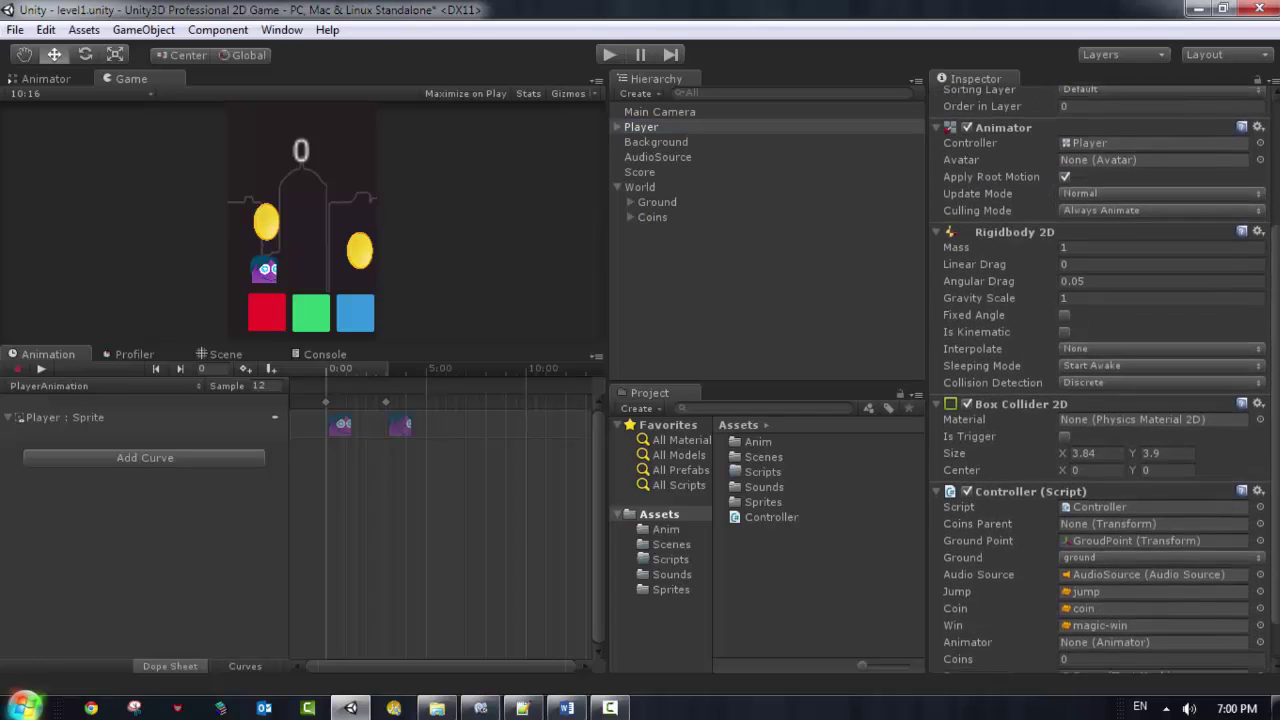
{"action": "scroll", "coordinate": [985, 316], "scroll_direction": "up", "scroll_amount": 1}
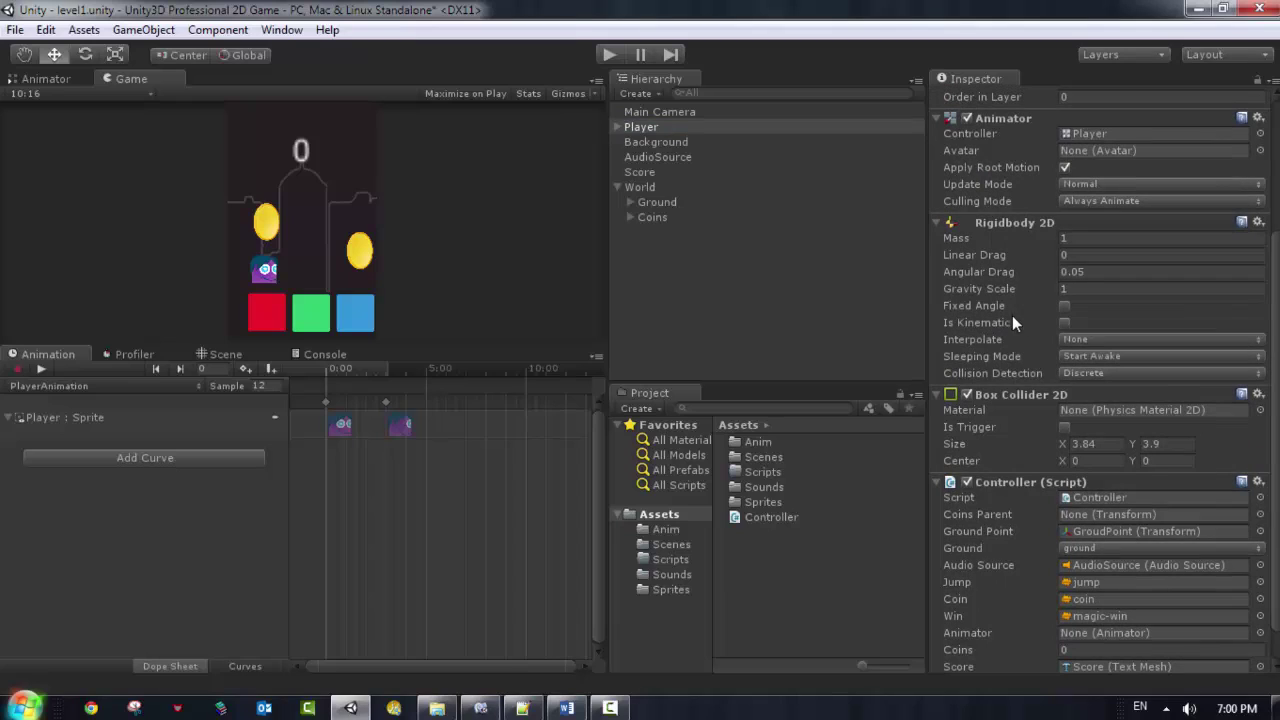
{"action": "left_click", "coordinate": [1064, 307]}
- Run the game repeatedly, making the player jump across the moving boxes to test the fixed rotation
{"action": "left_click", "coordinate": [608, 54]}
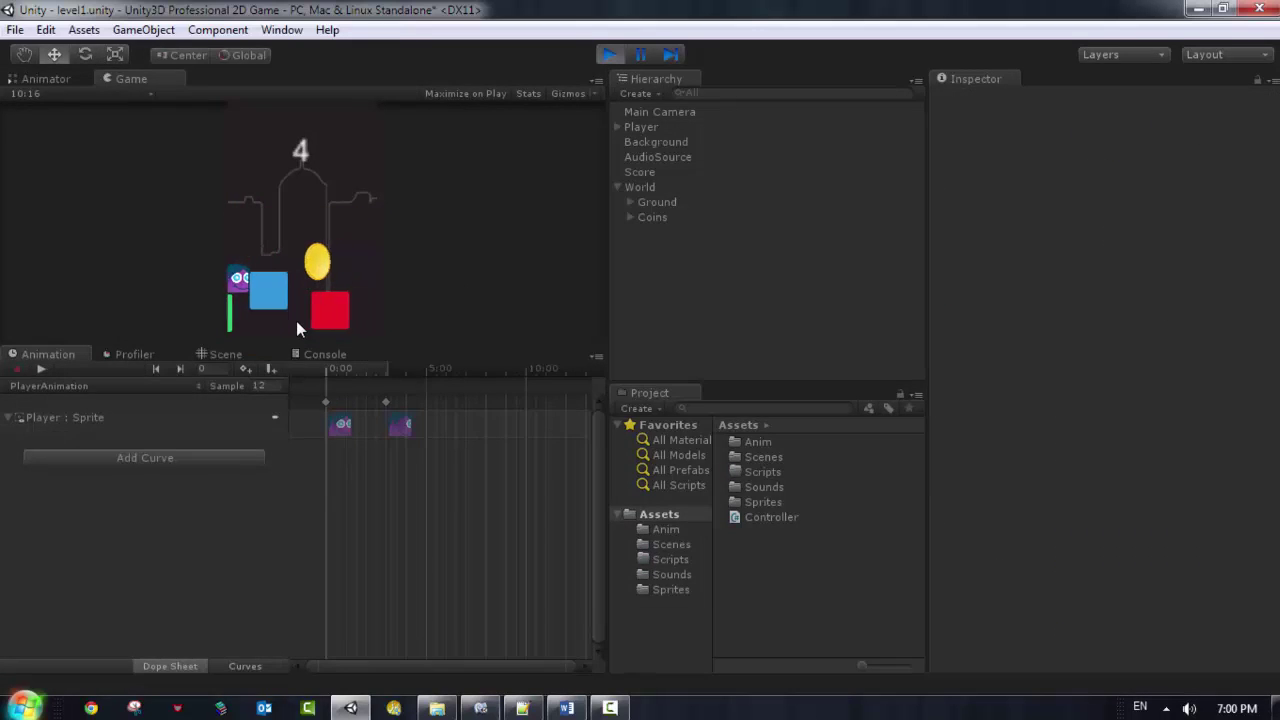
{"action": "left_click", "coordinate": [613, 53]}
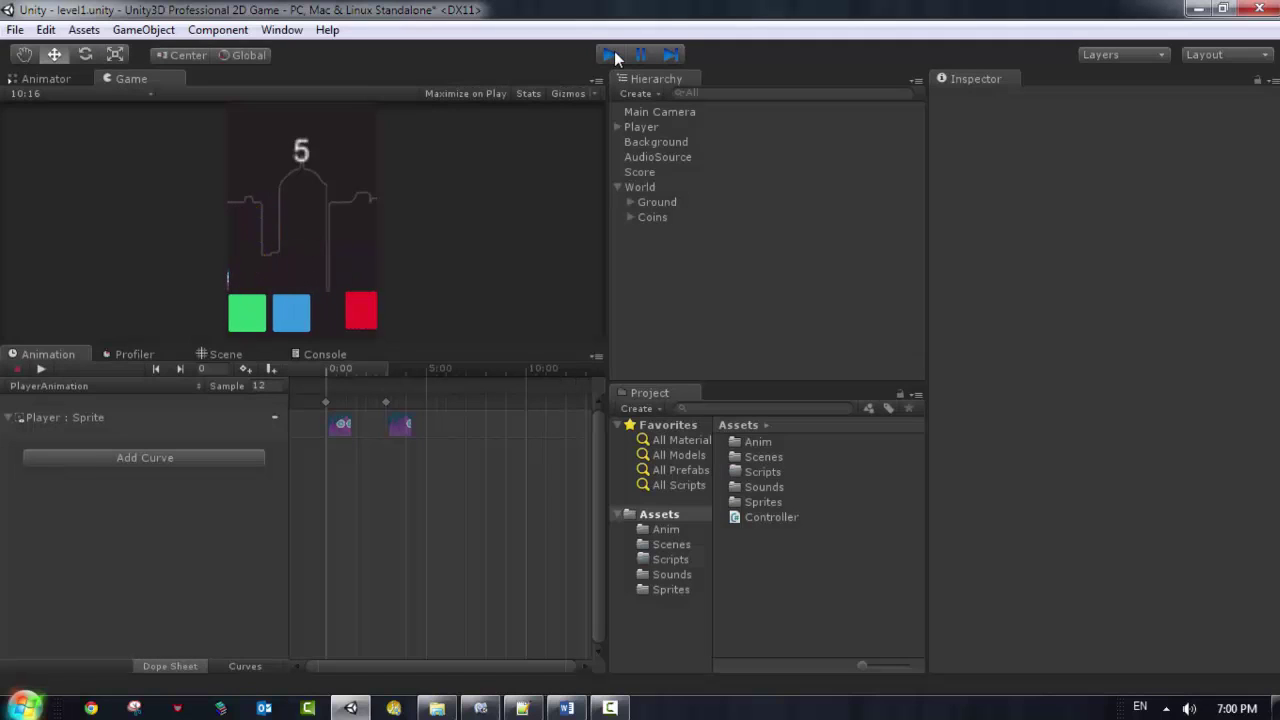
{"action": "key", "text": "ctrl+p"}
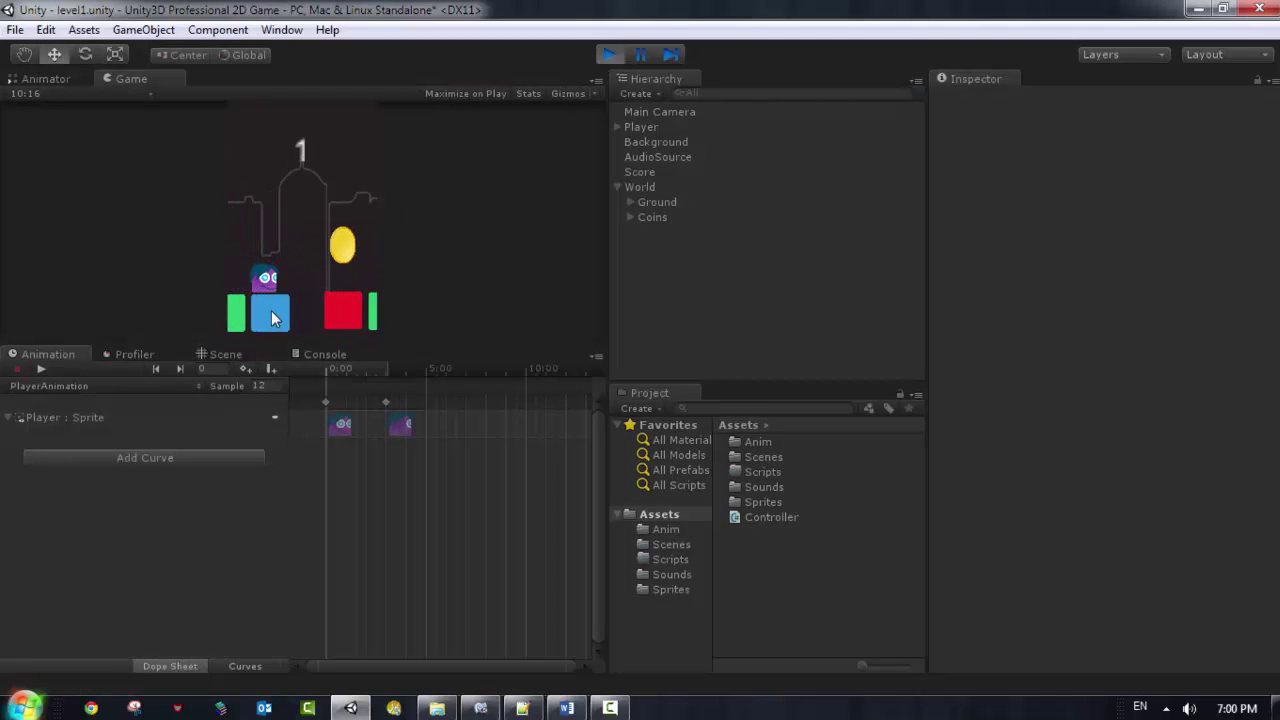
{"action": "key", "text": "space"}
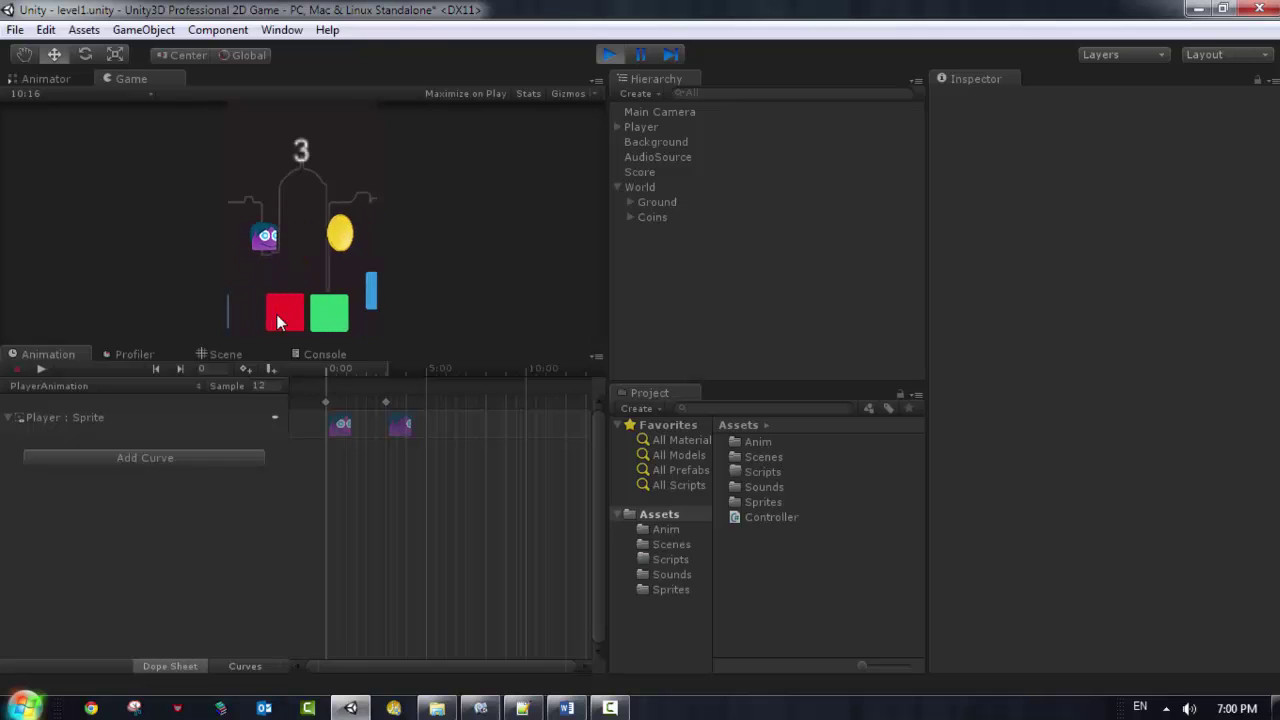
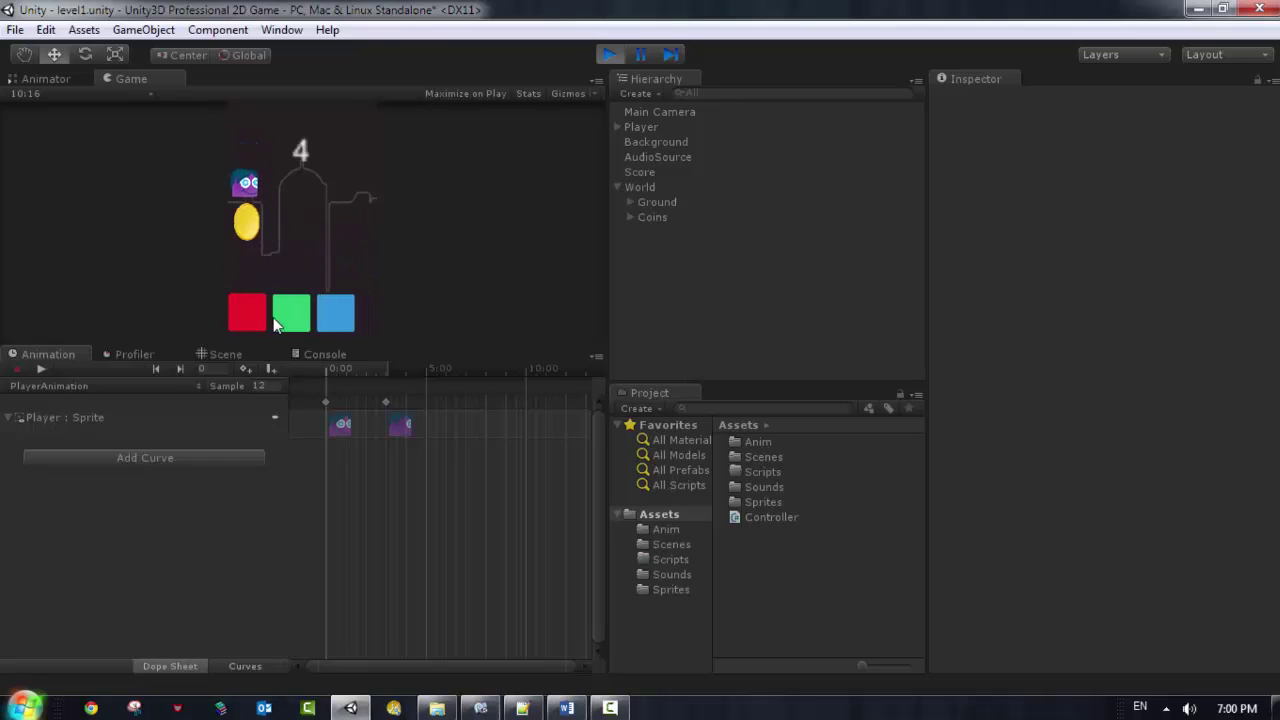
{"action": "left_click", "coordinate": [272, 317]}
{"action": "left_click", "coordinate": [272, 317]}
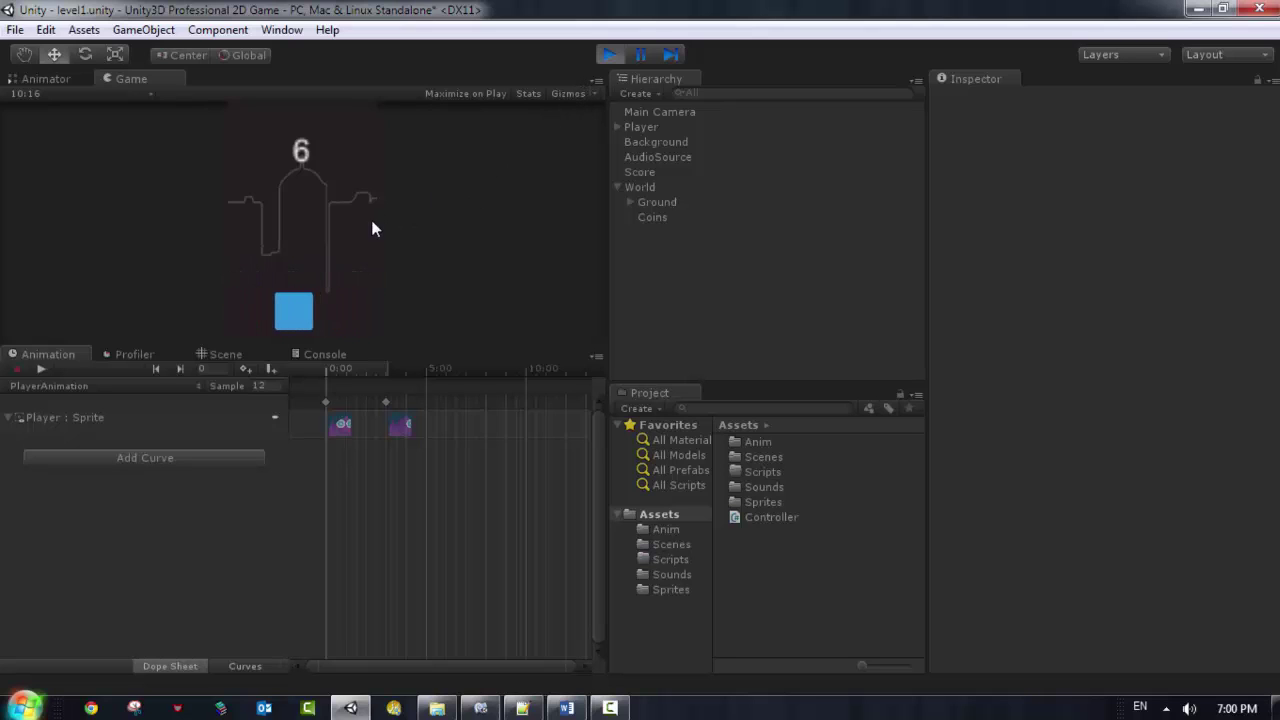
{"action": "left_click", "coordinate": [606, 58]}
{"action": "left_click", "coordinate": [611, 58]}
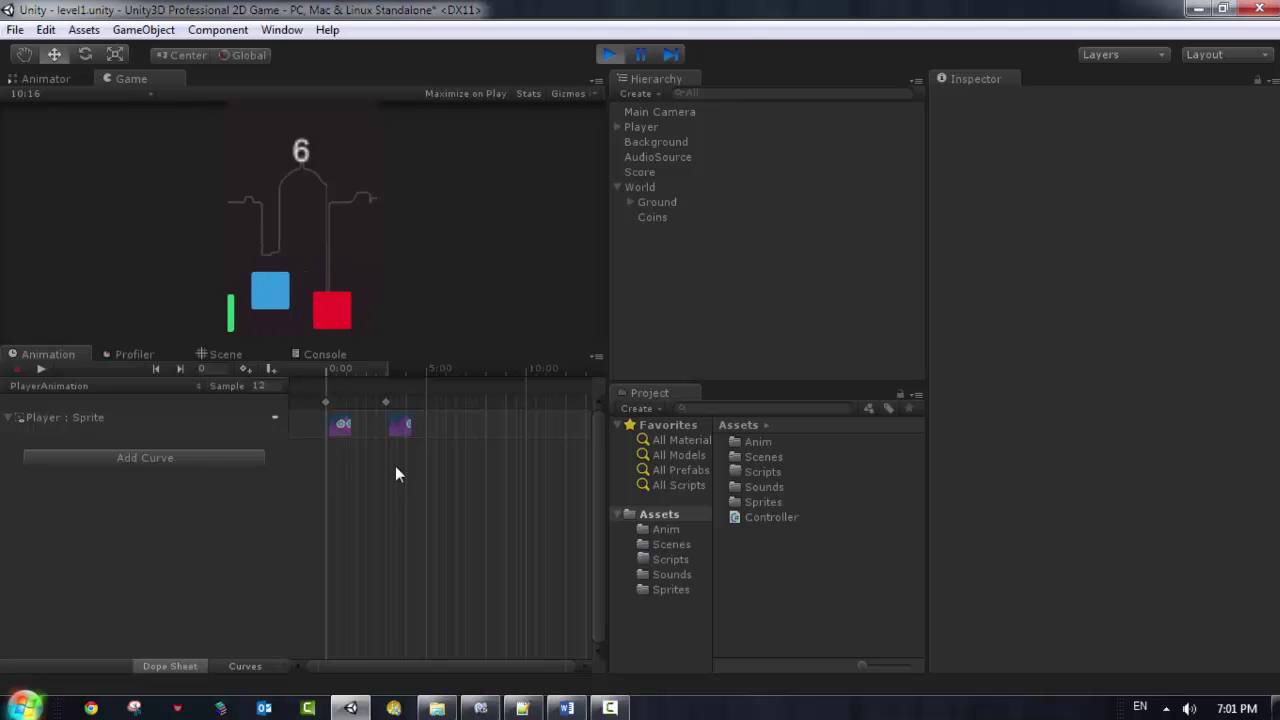
- Examine the moving World in the Scene view while the game runs, and end the test
{"action": "left_click", "coordinate": [245, 368]}
{"action": "left_click", "coordinate": [224, 354]}
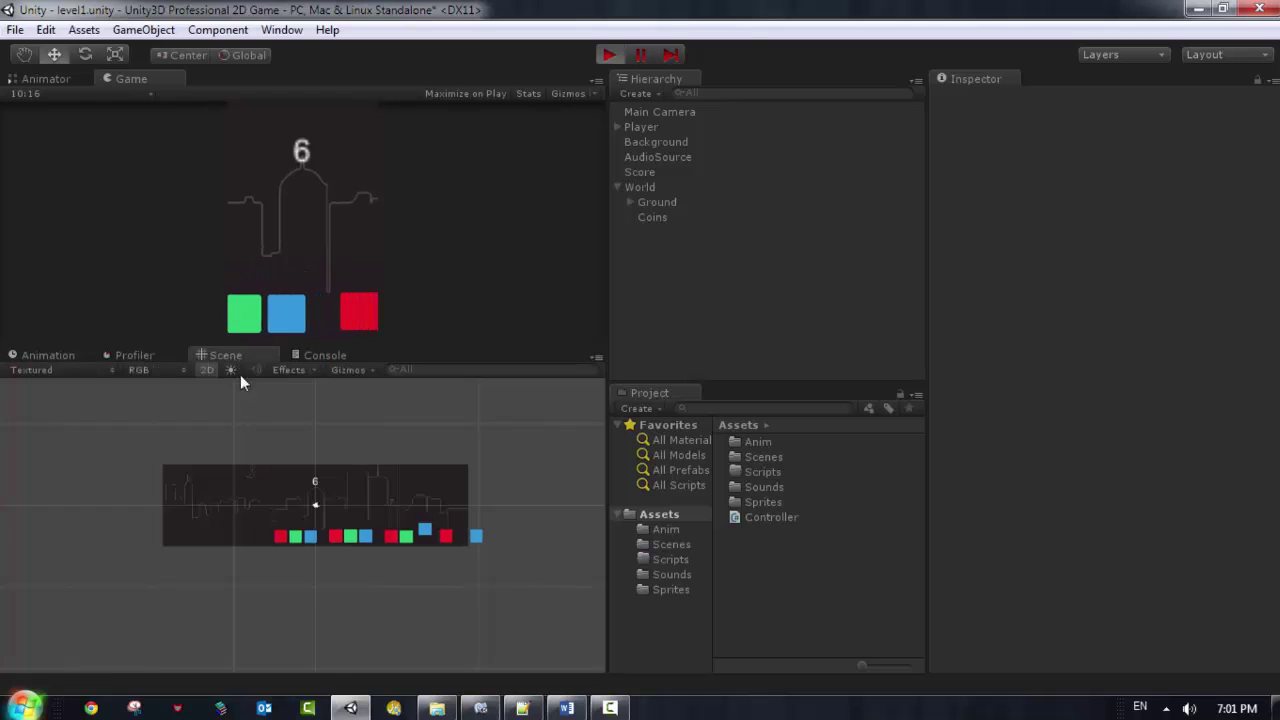
{"action": "scroll", "coordinate": [294, 509], "scroll_direction": "down", "scroll_amount": 6}
{"action": "scroll", "coordinate": [306, 539], "scroll_direction": "down", "scroll_amount": 3}
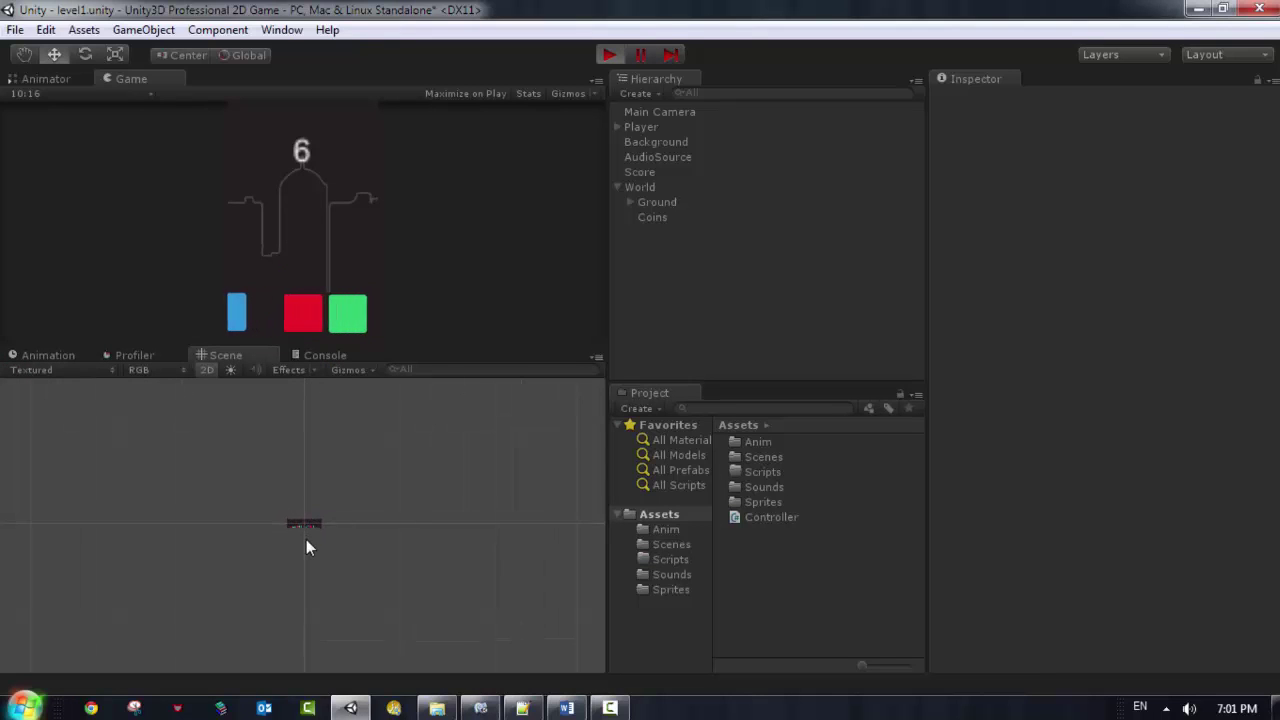
{"action": "scroll", "coordinate": [296, 536], "scroll_direction": "up", "scroll_amount": 8}
{"action": "scroll", "coordinate": [296, 536], "scroll_direction": "up", "scroll_amount": 4}
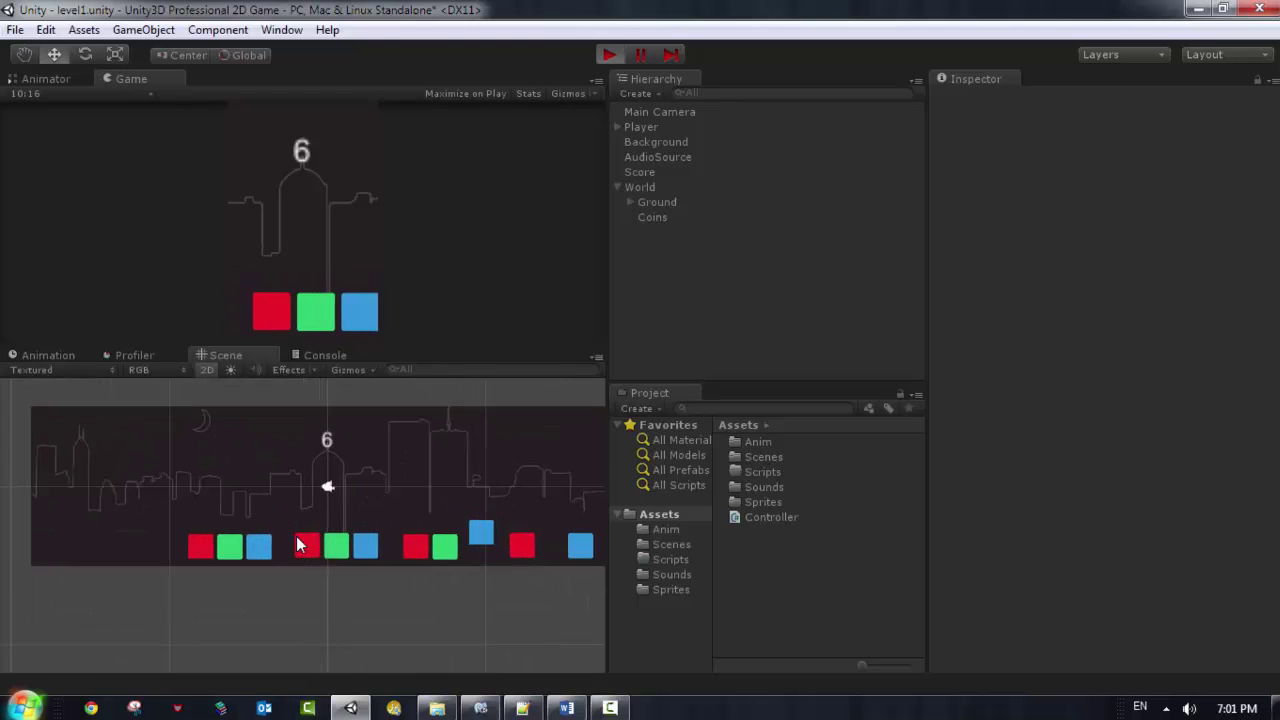
{"action": "left_click", "coordinate": [53, 242]}
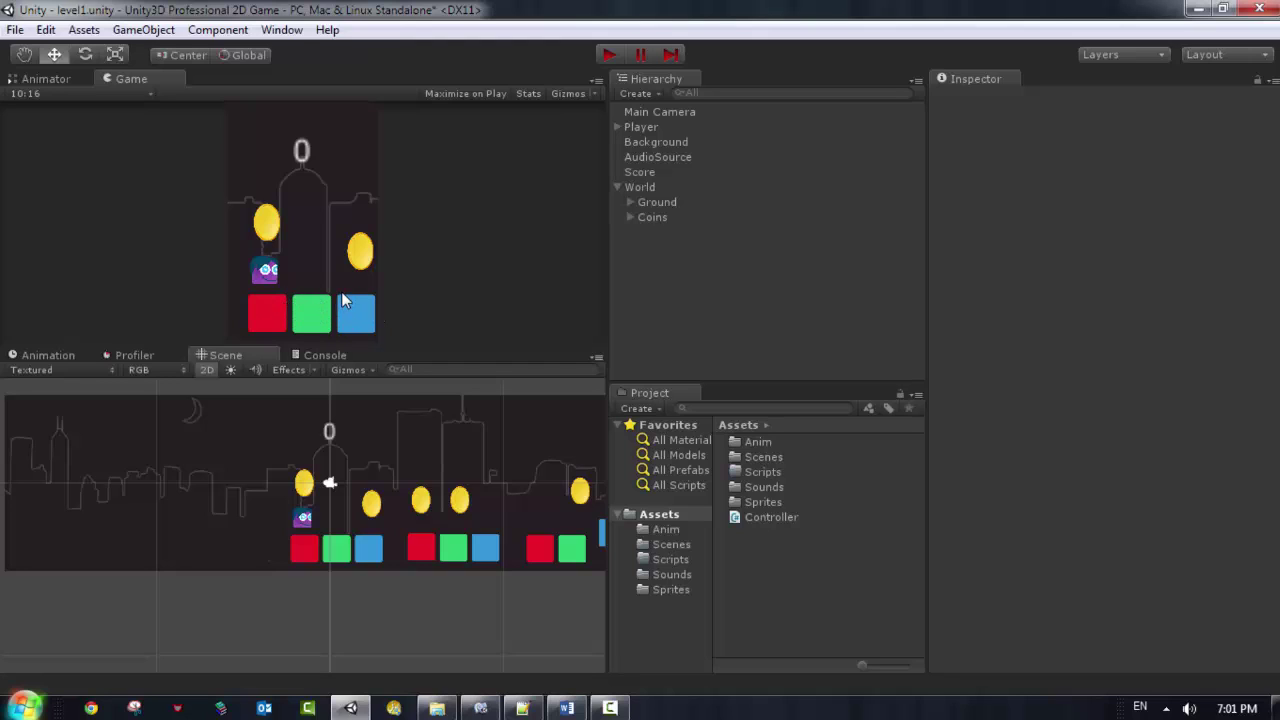
- Collapse World in the object hierarchy and turn off animation recording
{"action": "left_click", "coordinate": [629, 188]}
{"action": "left_click", "coordinate": [654, 230]}
{"action": "scroll", "coordinate": [480, 485], "scroll_direction": "down", "scroll_amount": 4}
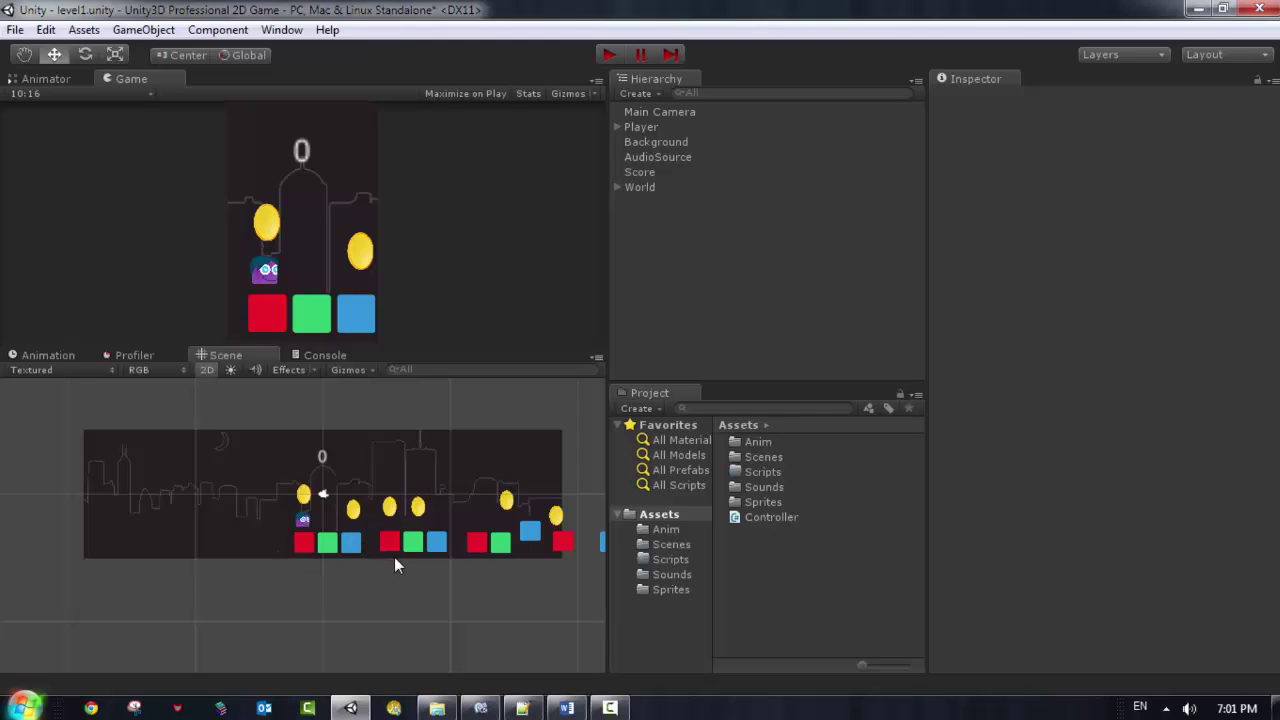
{"action": "scroll", "coordinate": [394, 566], "scroll_direction": "down", "scroll_amount": 2}
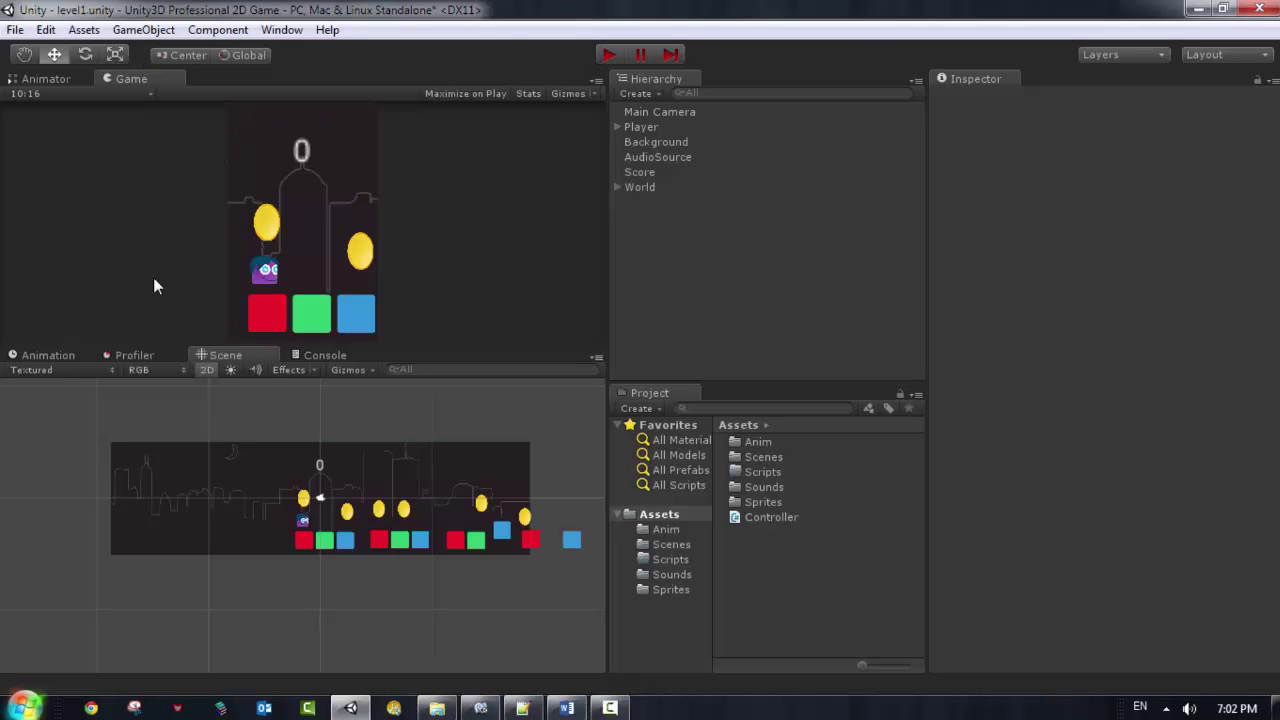
{"action": "left_click", "coordinate": [48, 355]}
{"action": "left_click", "coordinate": [17, 370]}
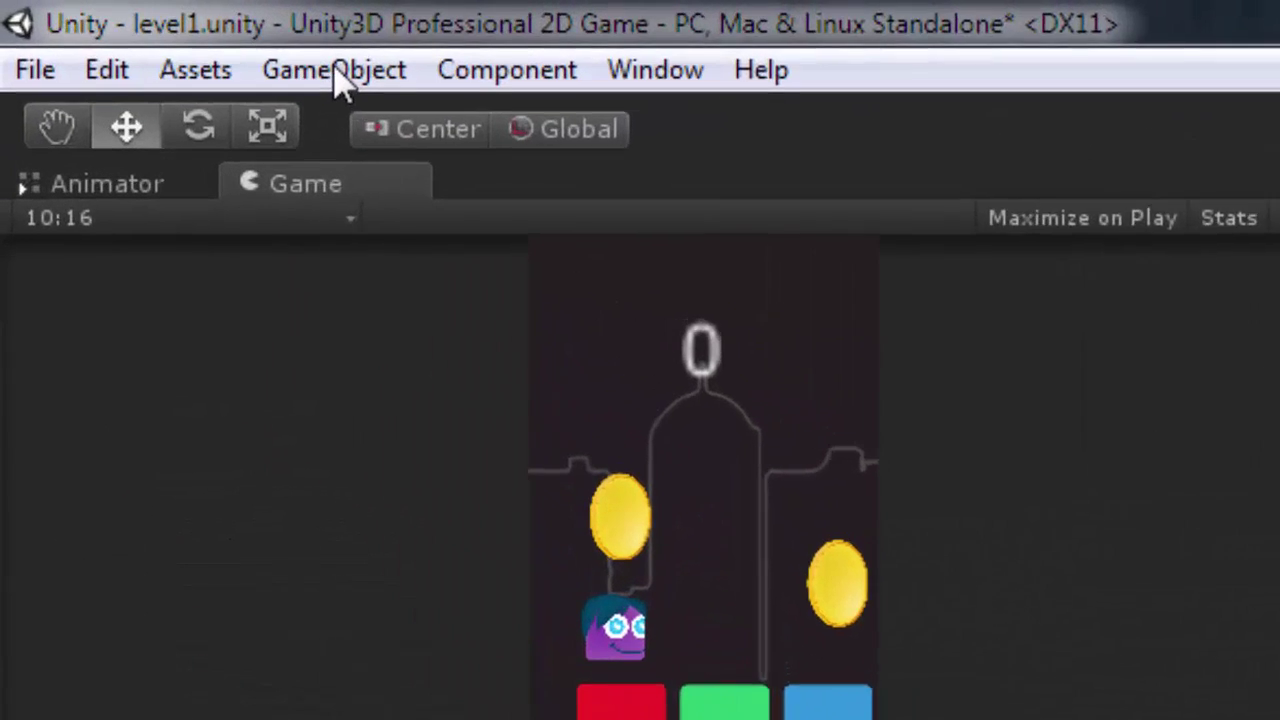
- Create an empty game object and name it DeadZone
{"action": "left_click", "coordinate": [143, 30]}
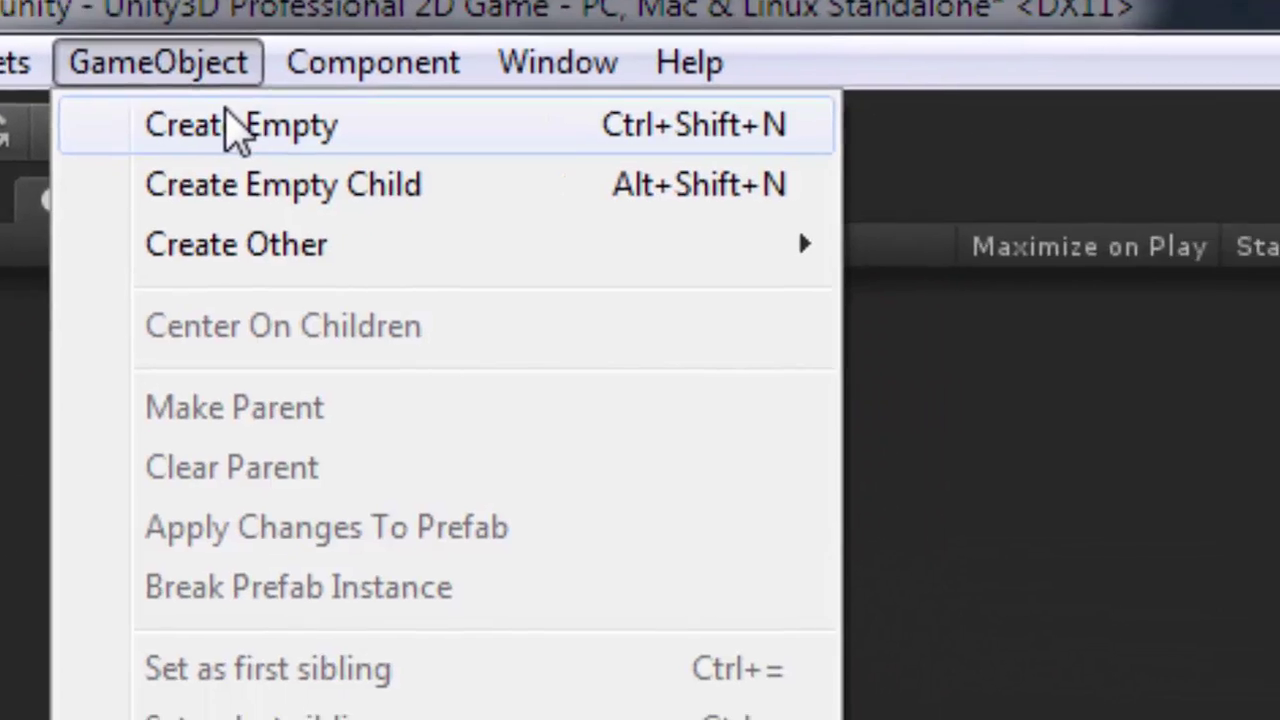
{"action": "left_click", "coordinate": [232, 128]}
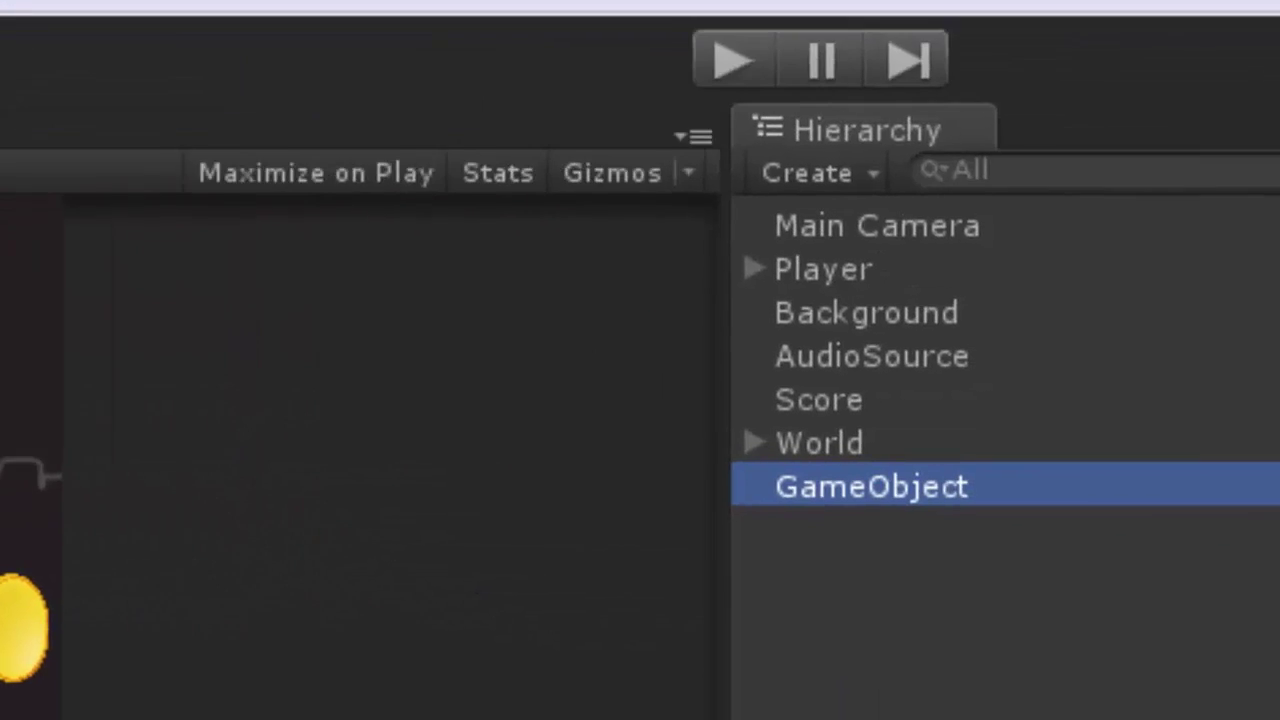
{"action": "left_click", "coordinate": [1175, 137]}
{"action": "type", "text": "De"}
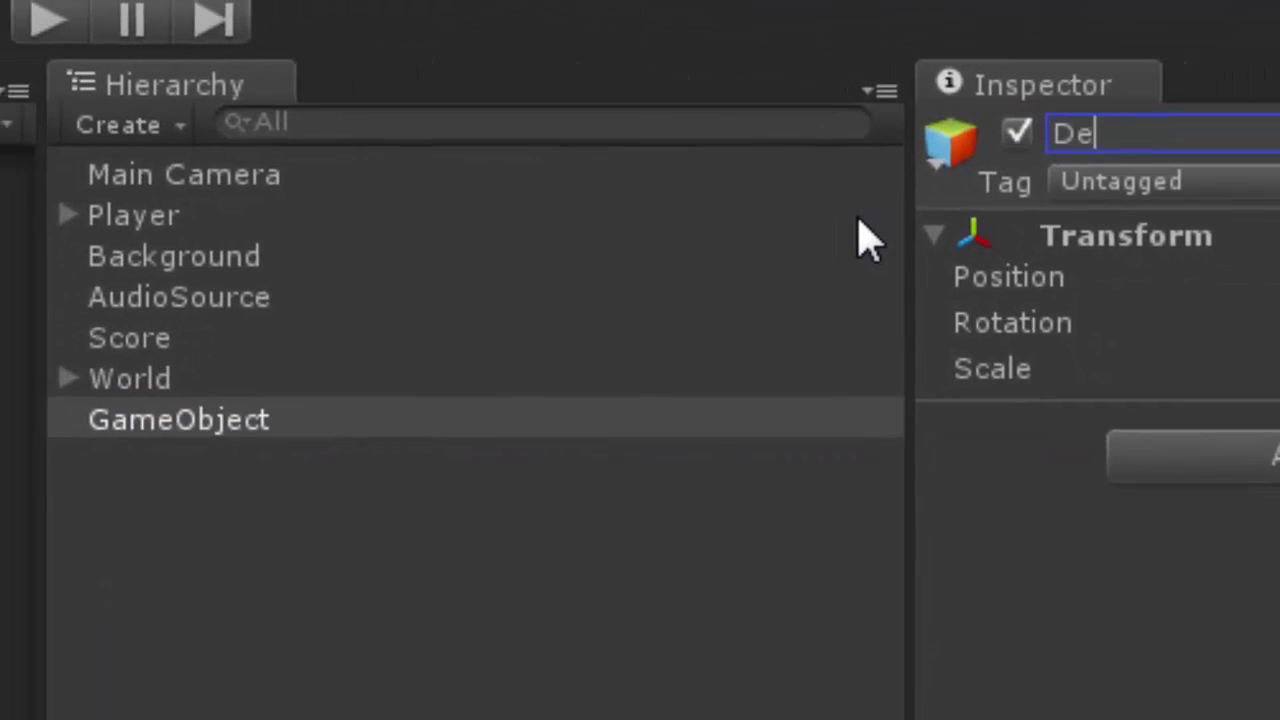
{"action": "type", "text": "adZone"}
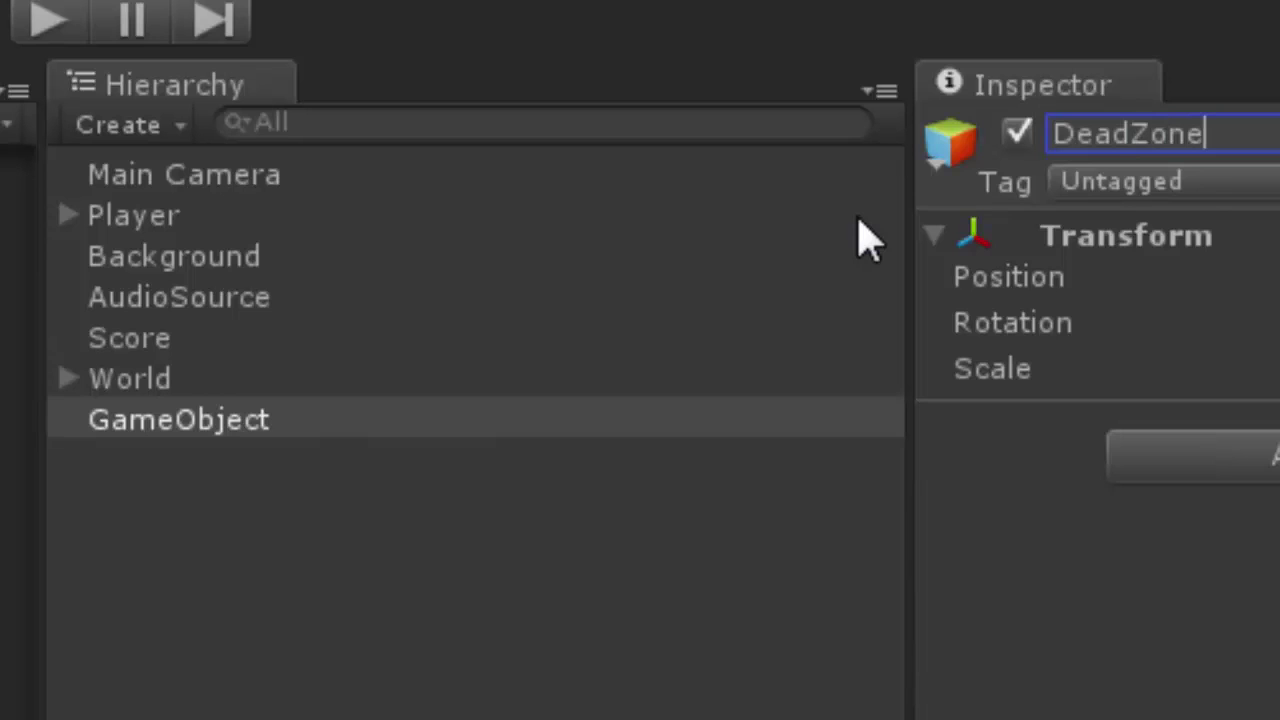
{"action": "key", "text": "Return"}
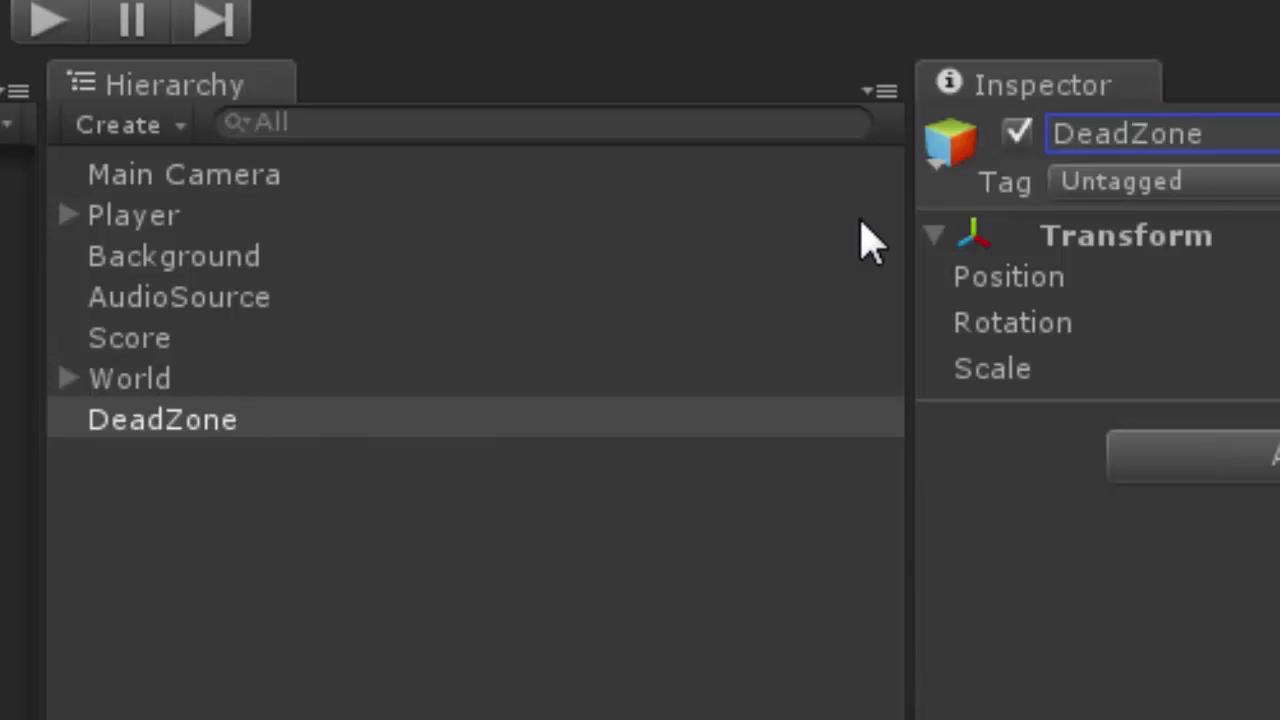
{"action": "key", "text": "ctrl+z"}
{"action": "left_click_drag", "start_coordinate": [1237, 134], "coordinate": [1032, 143]}
{"action": "type", "text": "Dea"}
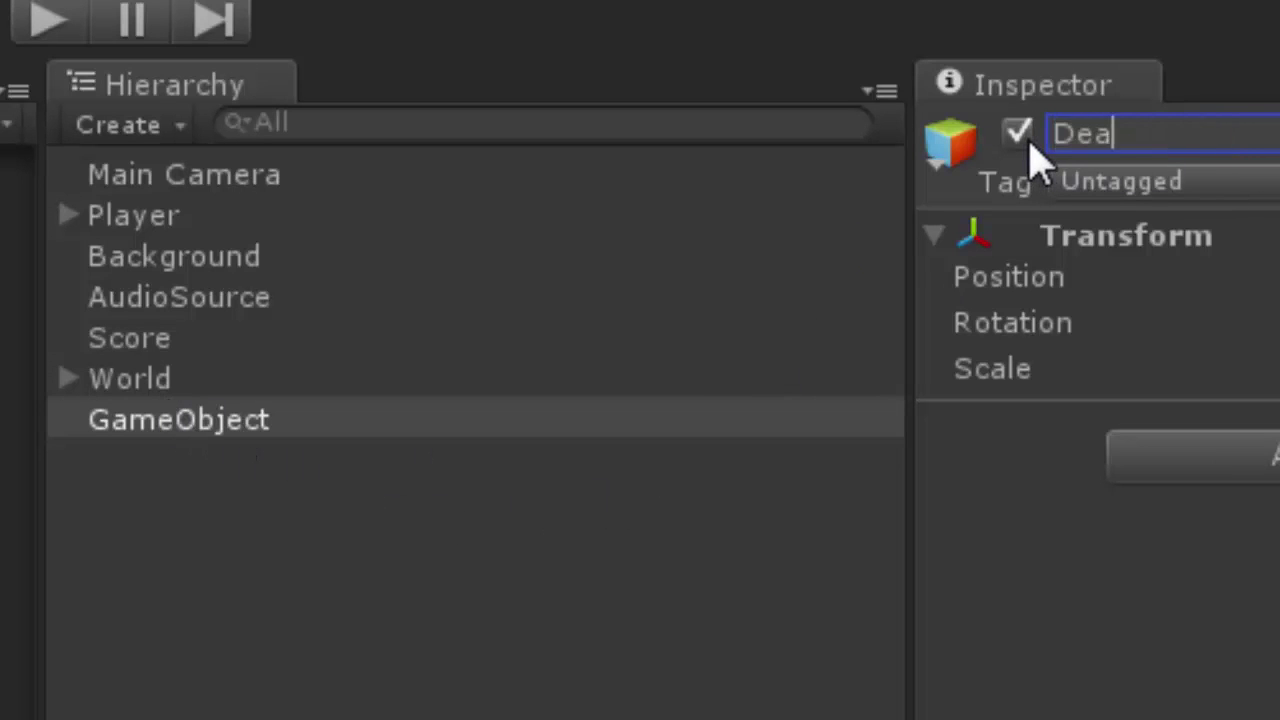
{"action": "type", "text": "dZone"}
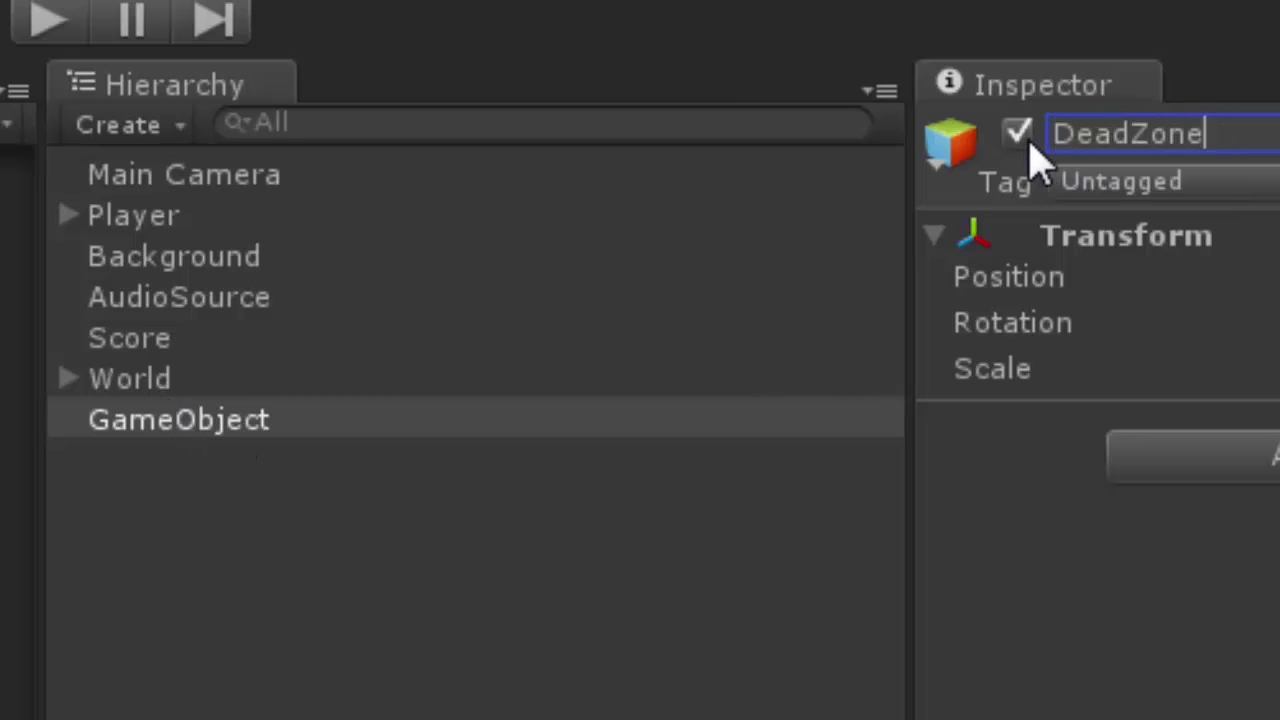
{"action": "key", "text": "Return"}
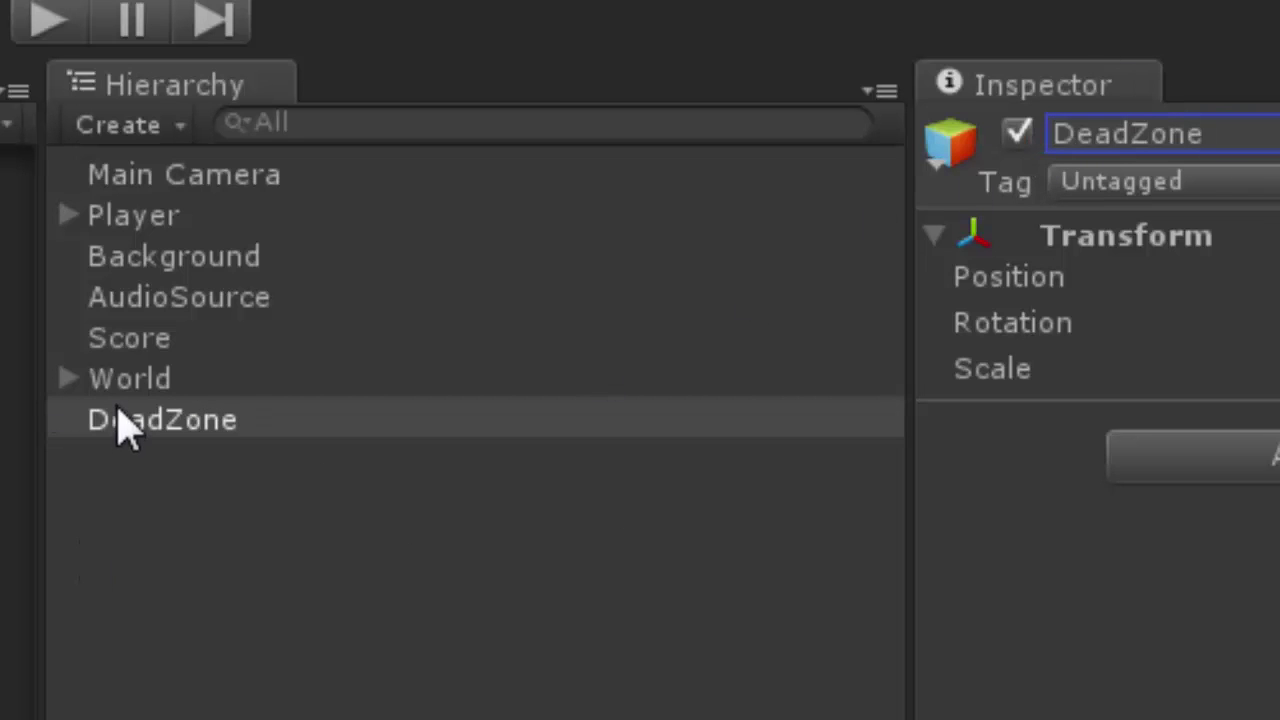
- Add a Box Collider 2D component to DeadZone
{"action": "left_click", "coordinate": [1250, 458]}
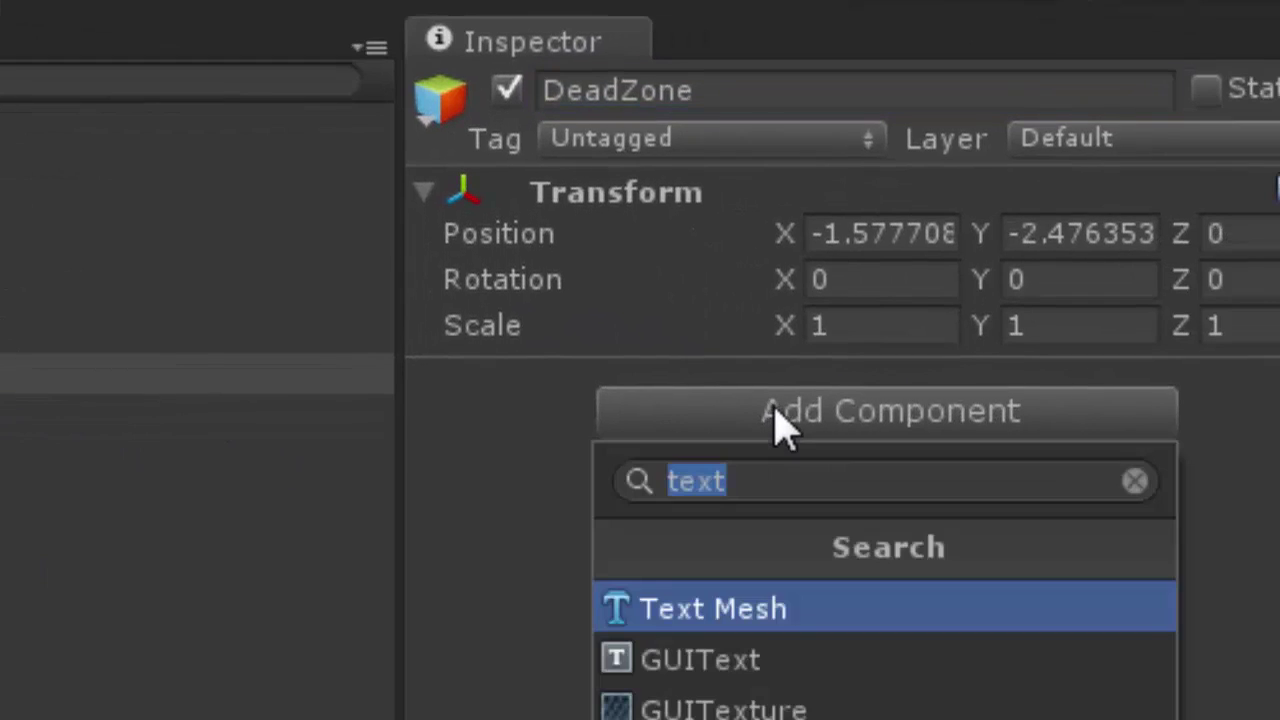
{"action": "type", "text": "col"}
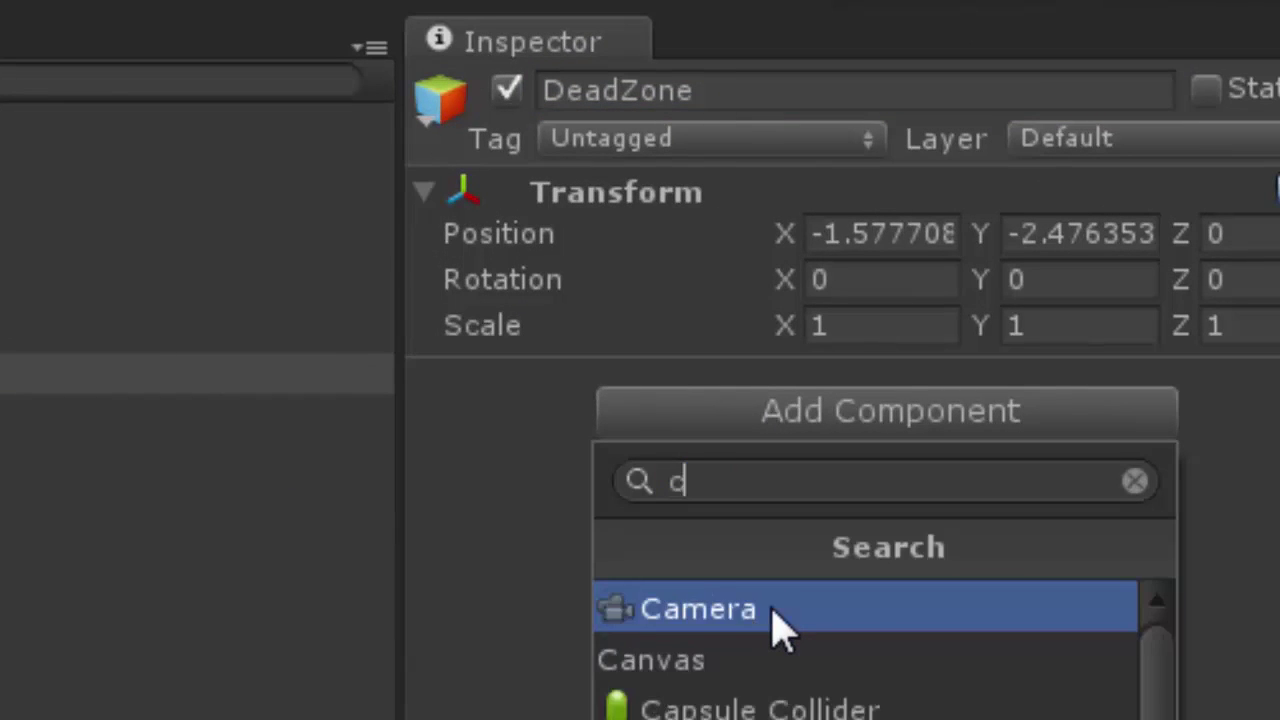
{"action": "left_click", "coordinate": [783, 665]}
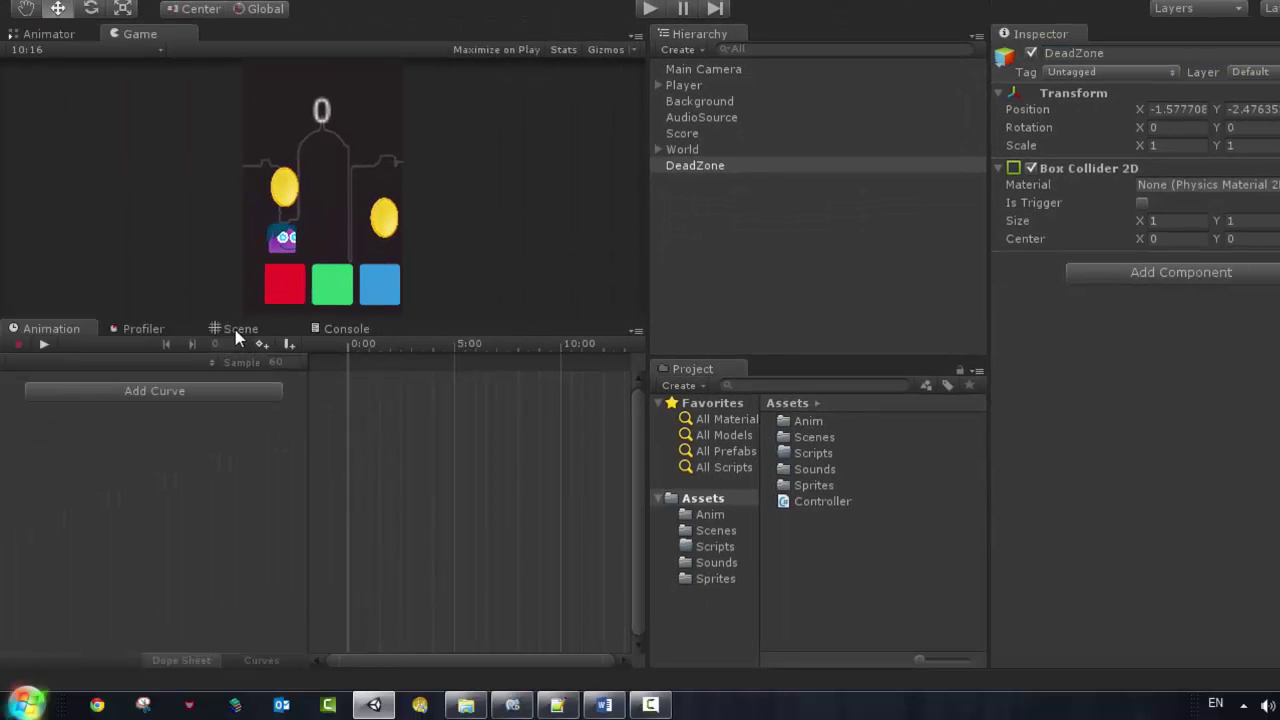
- Widen DeadZone's collider to an X size of 32.29 and move DeadZone just below the level, at about Y -5.84
{"action": "left_click", "coordinate": [238, 330]}
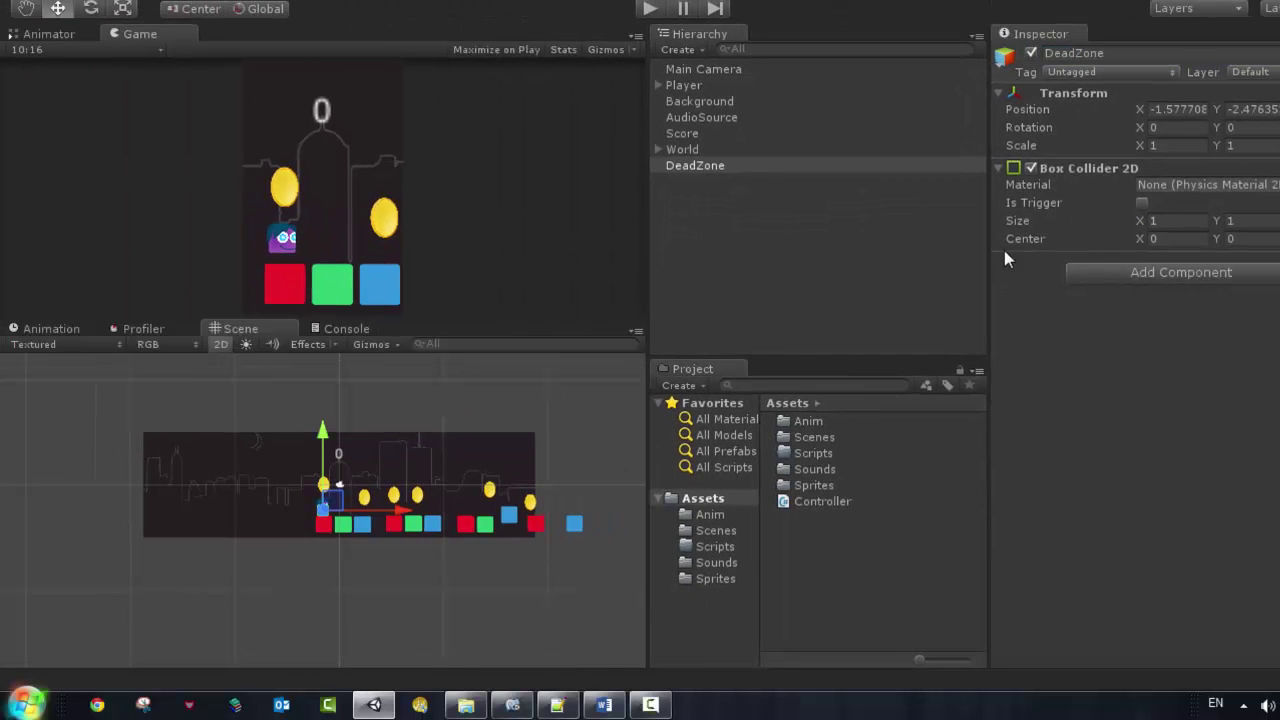
{"action": "key", "text": "f"}
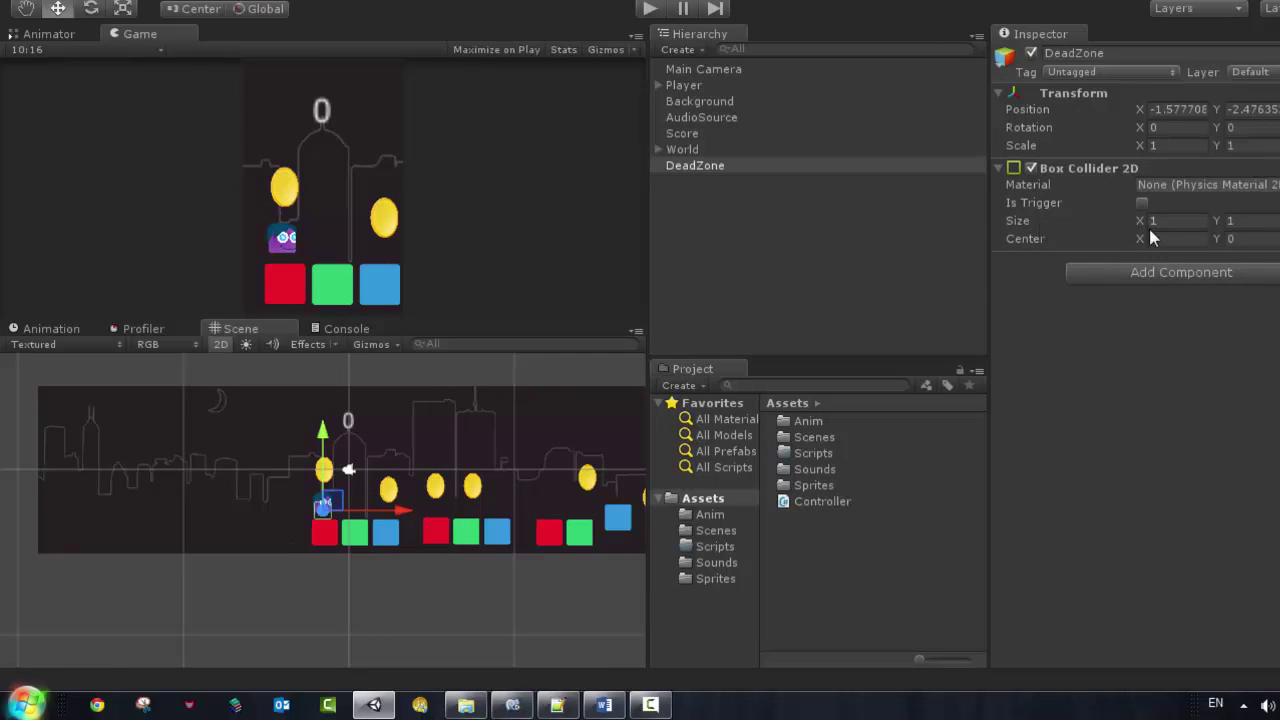
{"action": "left_click_drag", "start_coordinate": [1144, 222], "coordinate": [824, 312]}
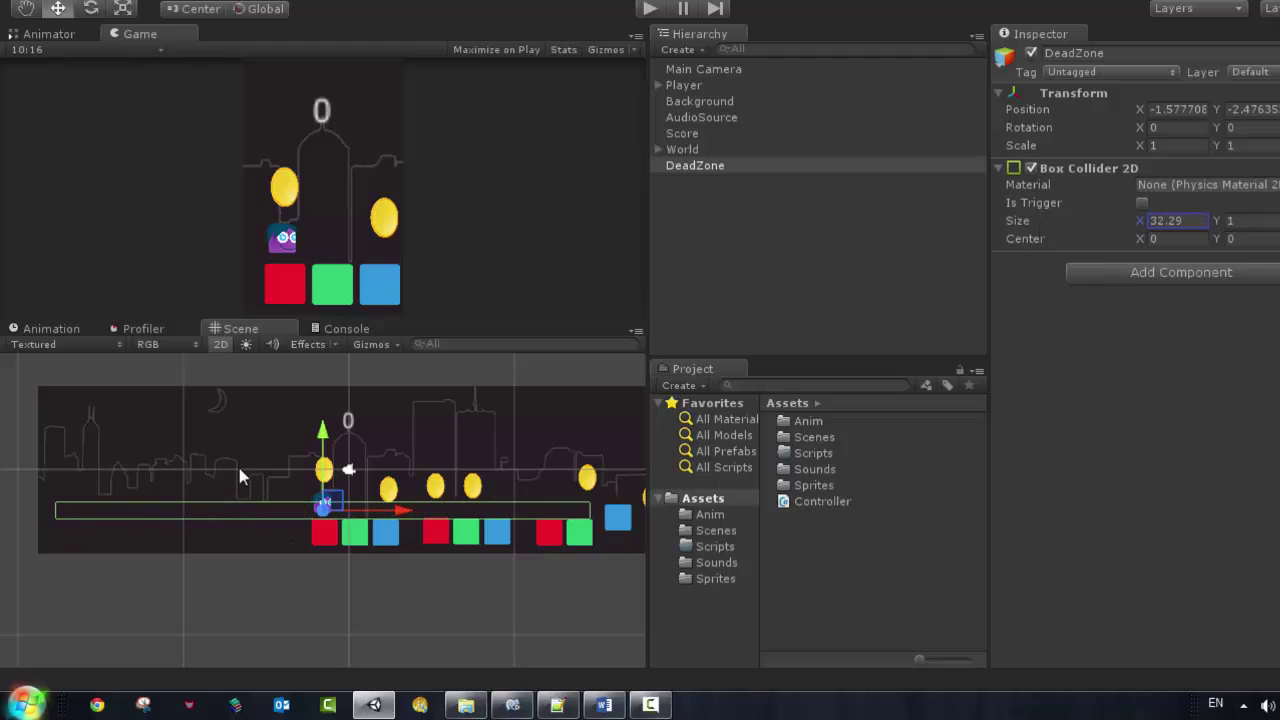
{"action": "scroll", "coordinate": [371, 540], "scroll_direction": "down", "scroll_amount": 4}
{"action": "left_click_drag", "start_coordinate": [324, 431], "coordinate": [330, 459]}
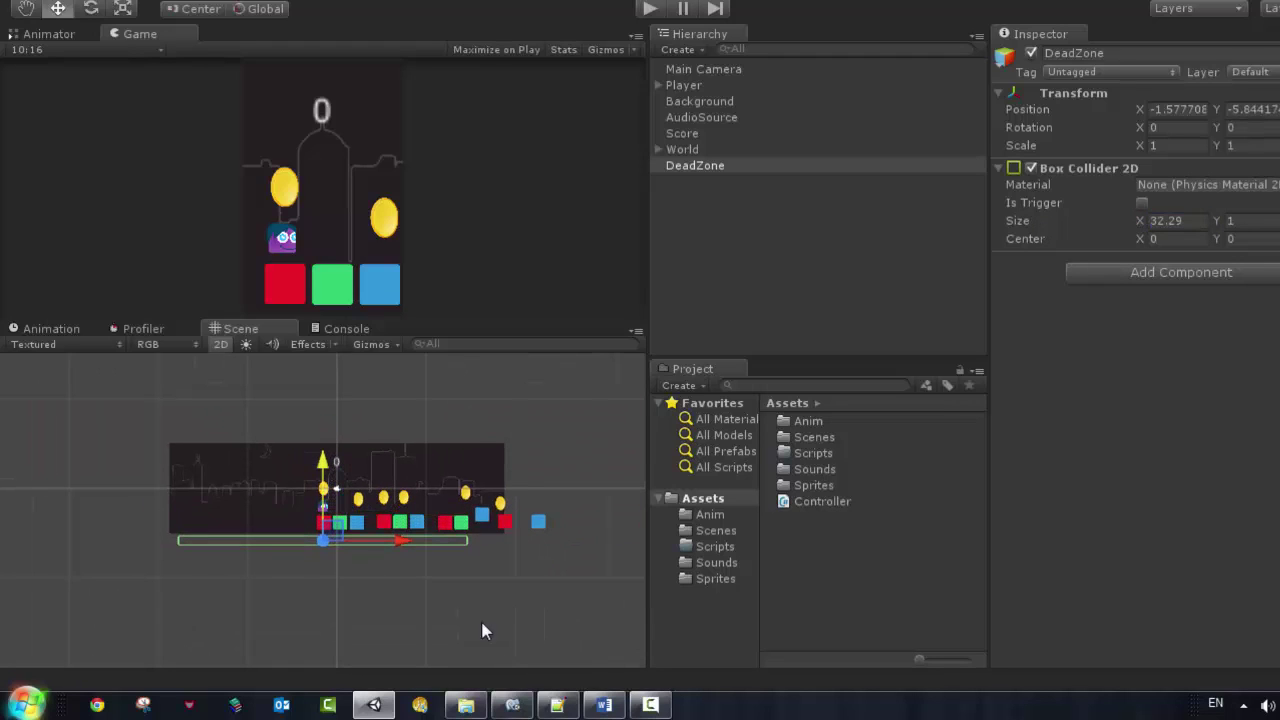
- Move DeadZone right to about X 9.42, and place a duplicate of it just above the level at about Y 5.94
{"action": "left_click_drag", "start_coordinate": [404, 541], "coordinate": [502, 555]}
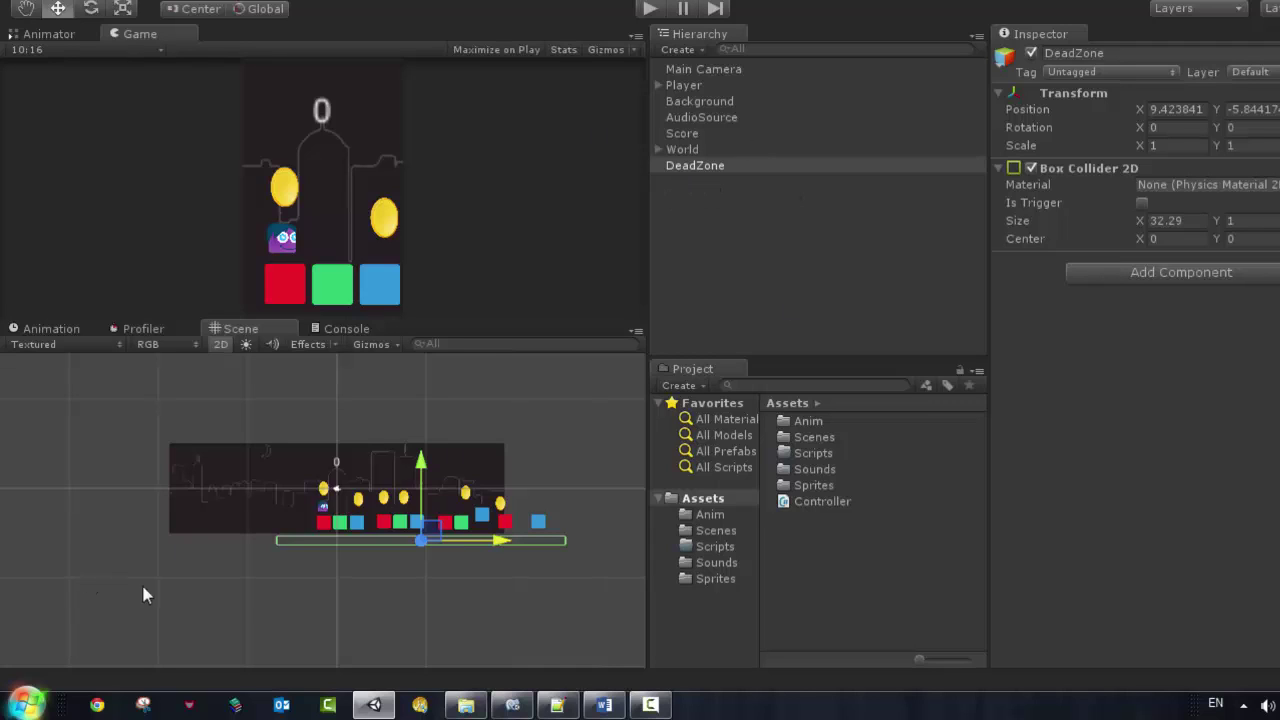
{"action": "right_click", "coordinate": [700, 167]}
{"action": "left_click", "coordinate": [773, 256]}
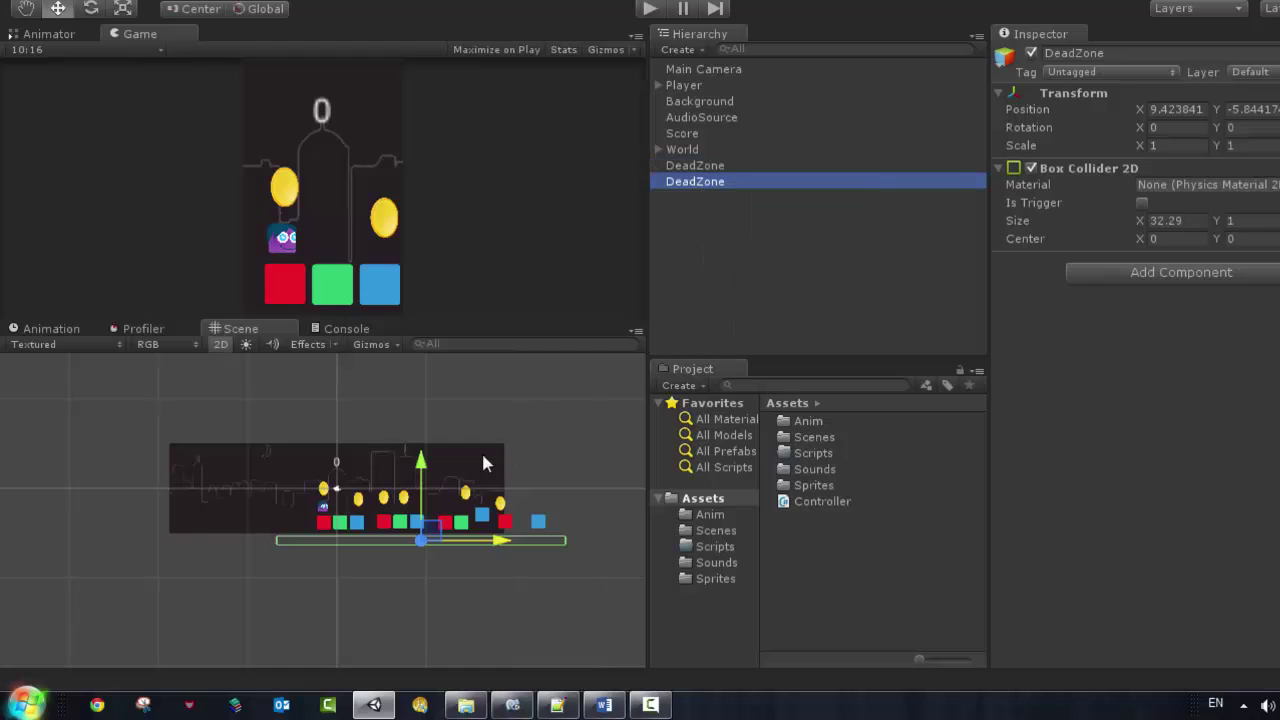
{"action": "left_click_drag", "start_coordinate": [421, 476], "coordinate": [431, 364]}
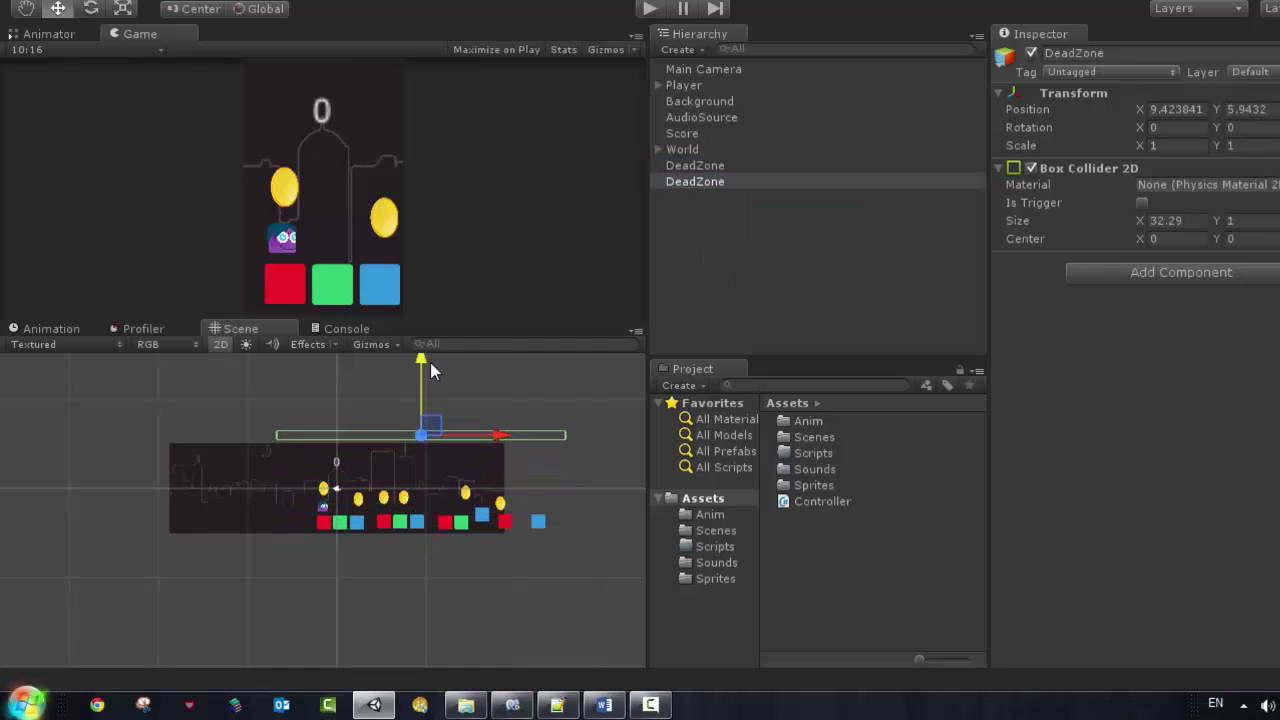
- Inspect the lower and upper DeadZone objects in turn to compare their placement around the level
{"action": "left_click", "coordinate": [715, 165]}
{"action": "left_click", "coordinate": [702, 180]}
{"action": "left_click", "coordinate": [699, 168]}
{"action": "left_click", "coordinate": [700, 185]}
{"action": "left_click", "coordinate": [699, 169]}
{"action": "left_click", "coordinate": [698, 178]}
{"action": "left_click", "coordinate": [697, 165]}
{"action": "left_click", "coordinate": [699, 180]}
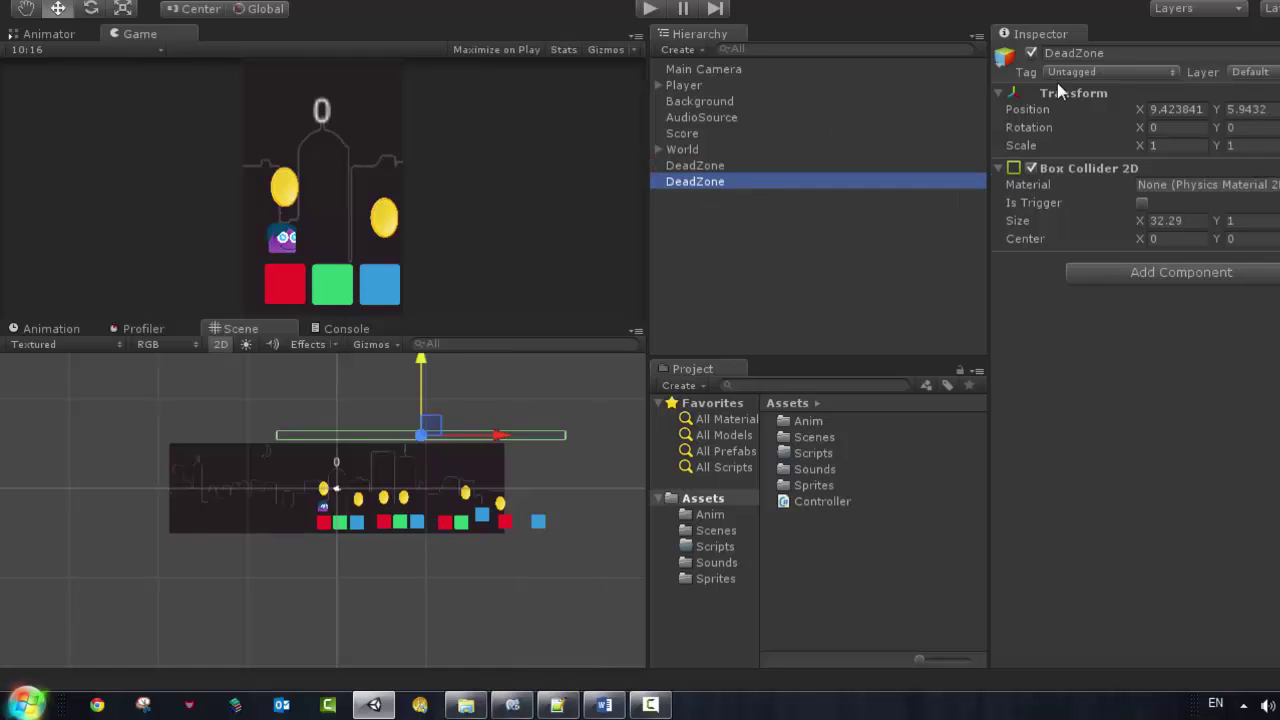
- Create a new tag named DeadZone as the second element of the project's tag list
{"action": "left_click", "coordinate": [1100, 53]}
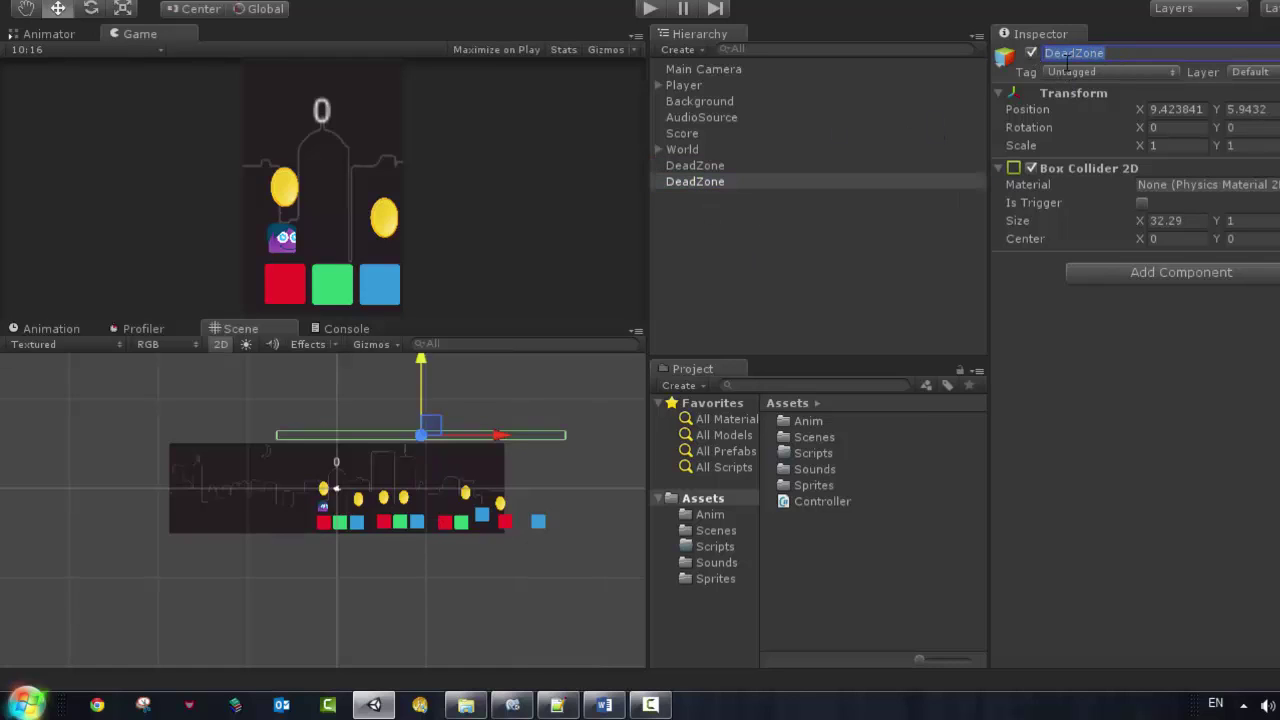
{"action": "left_click", "coordinate": [1094, 73]}
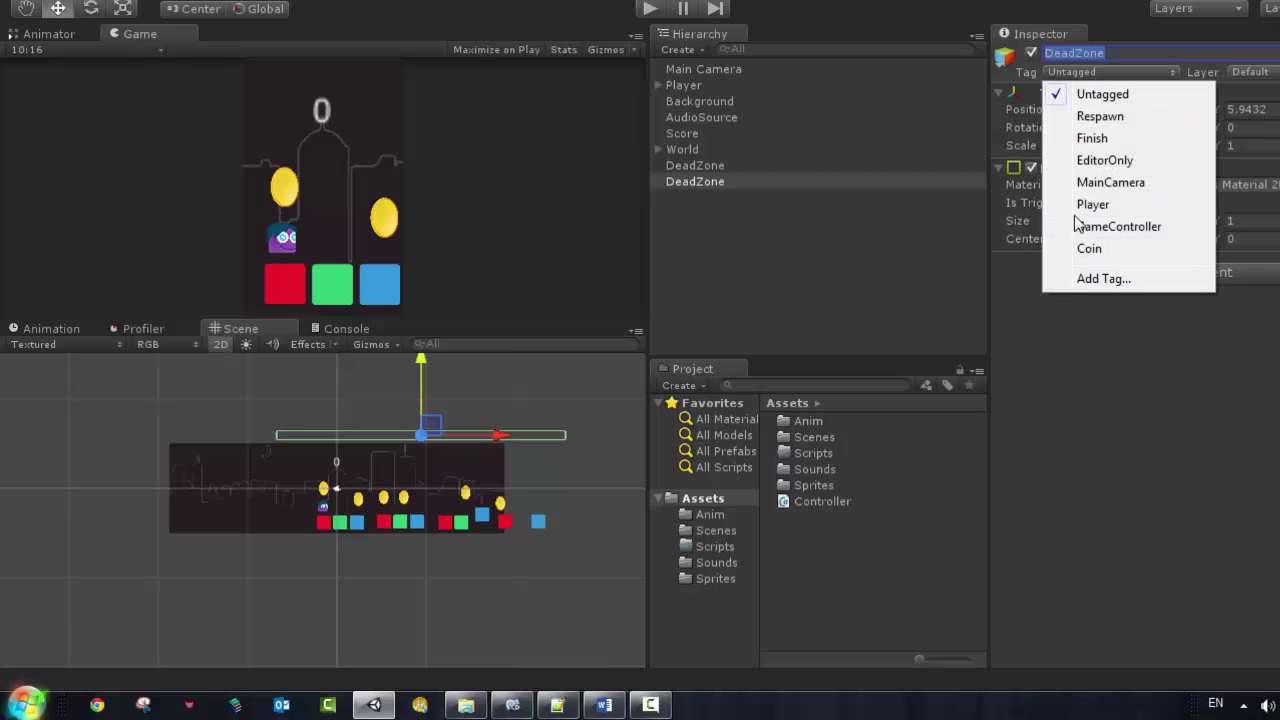
{"action": "left_click", "coordinate": [695, 165], "text": "shift"}
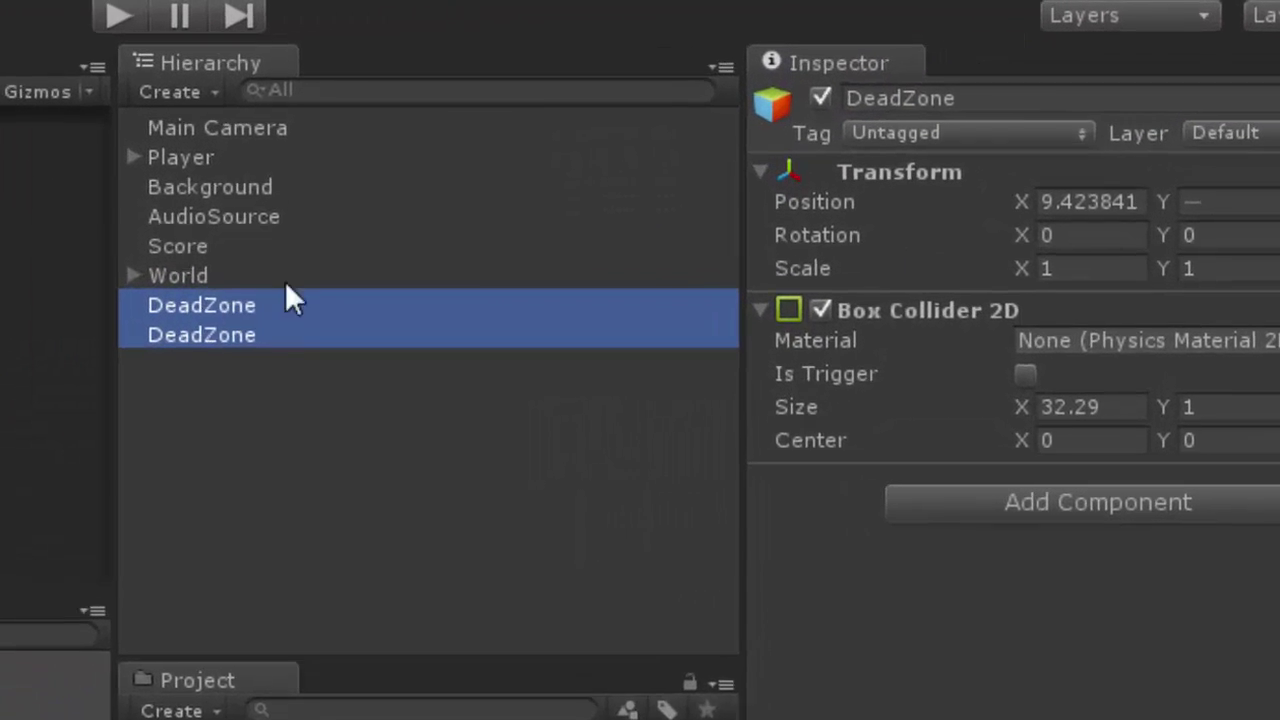
{"action": "left_click", "coordinate": [1016, 142]}
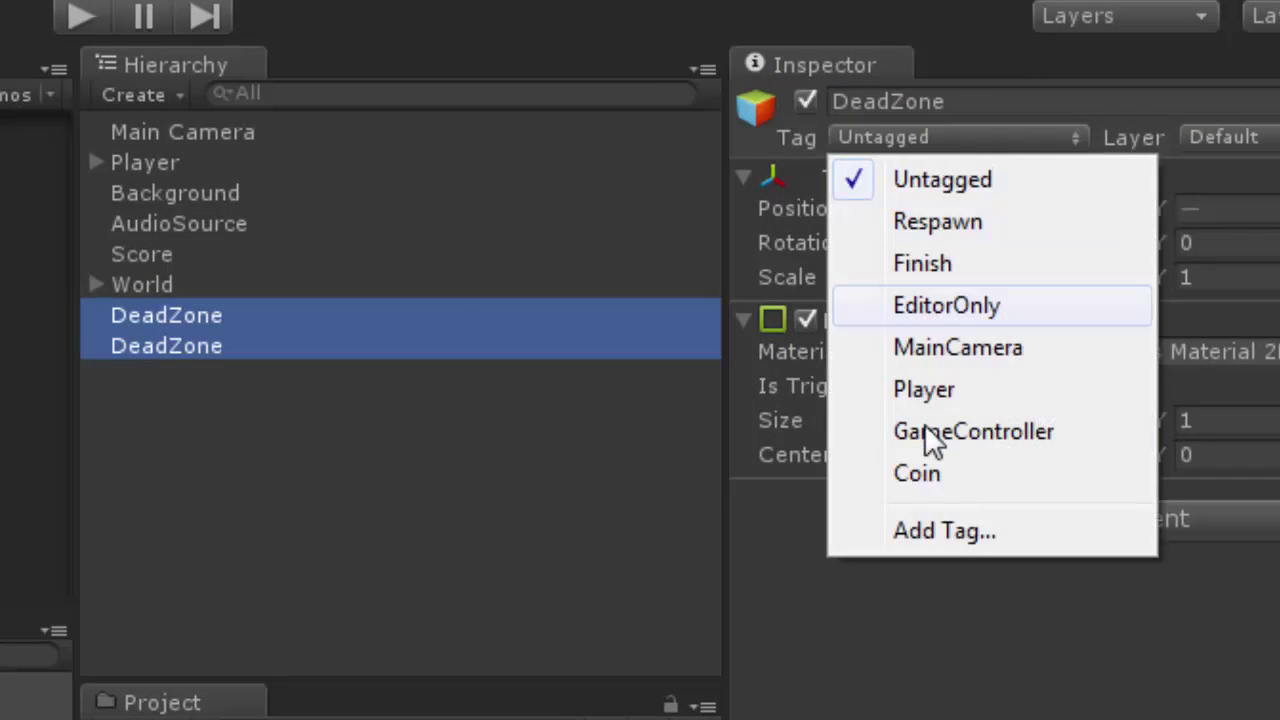
{"action": "left_click", "coordinate": [936, 528]}
{"action": "left_click", "coordinate": [1091, 291]}
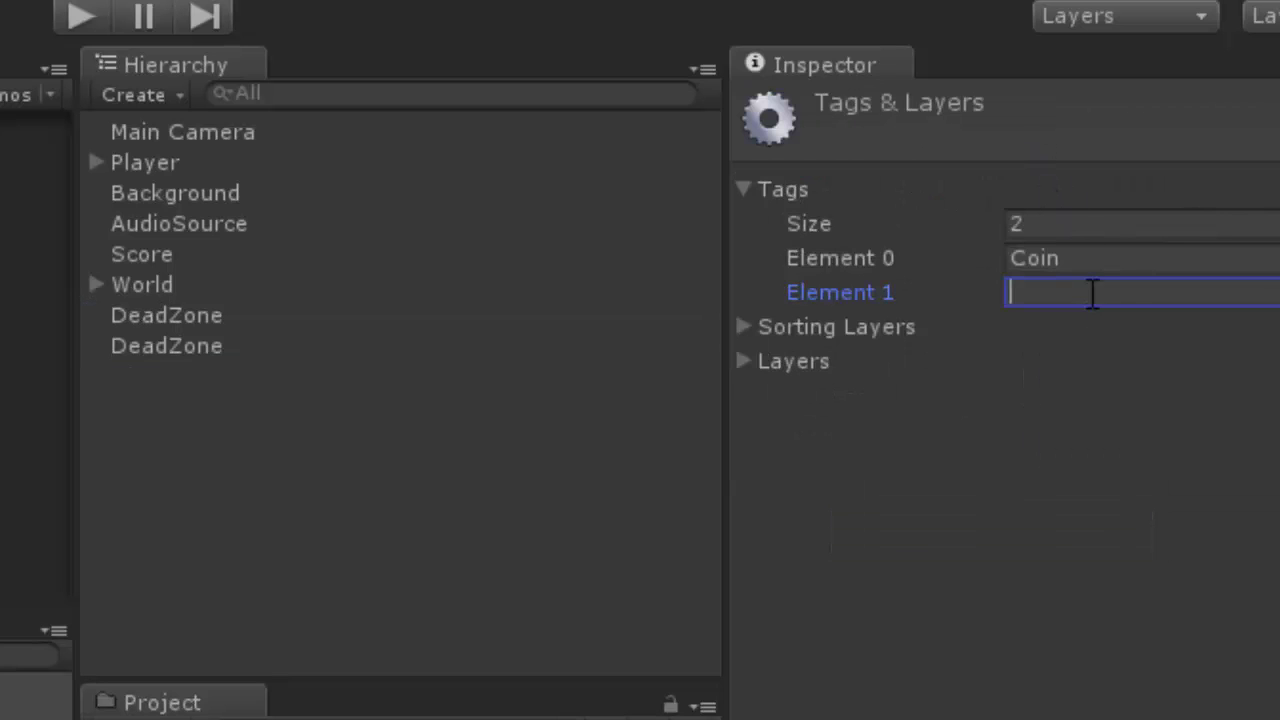
{"action": "type", "text": "DeadZone"}
{"action": "left_click", "coordinate": [1130, 335]}
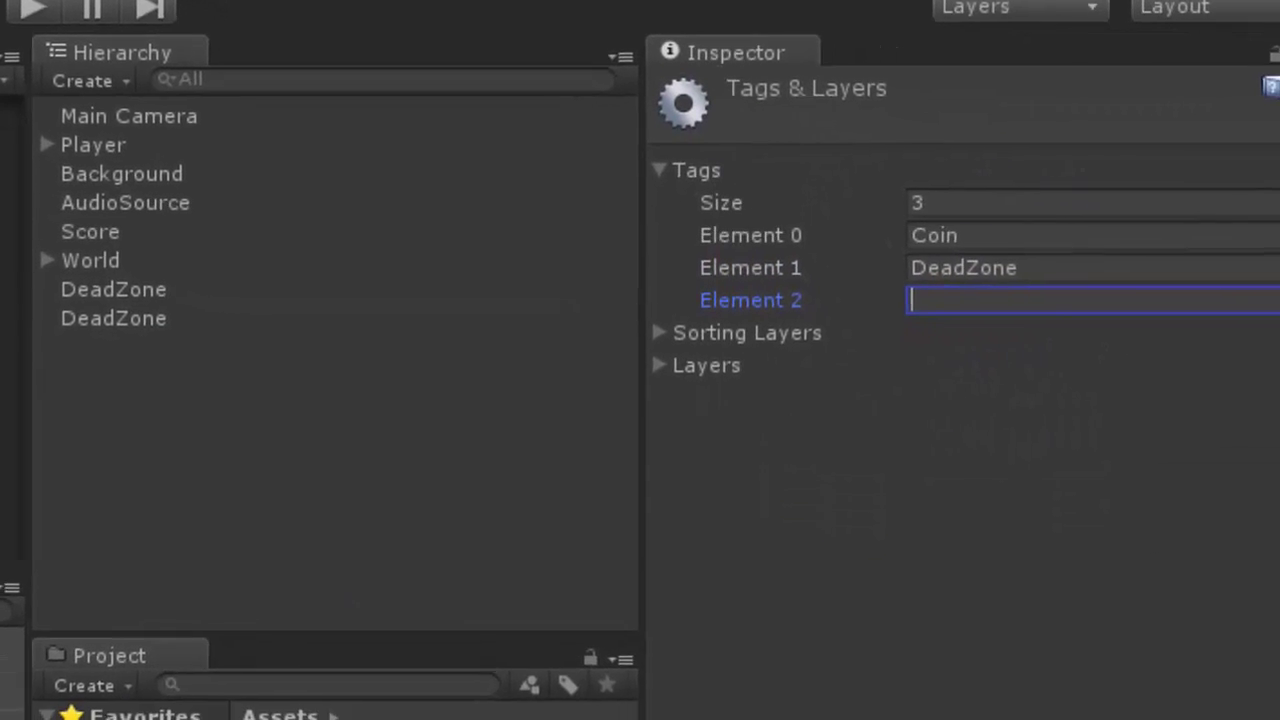
- Assign the DeadZone tag to both DeadZone objects and save the scene
{"action": "left_click", "coordinate": [187, 342]}
{"action": "left_click", "coordinate": [108, 278], "text": "shift"}
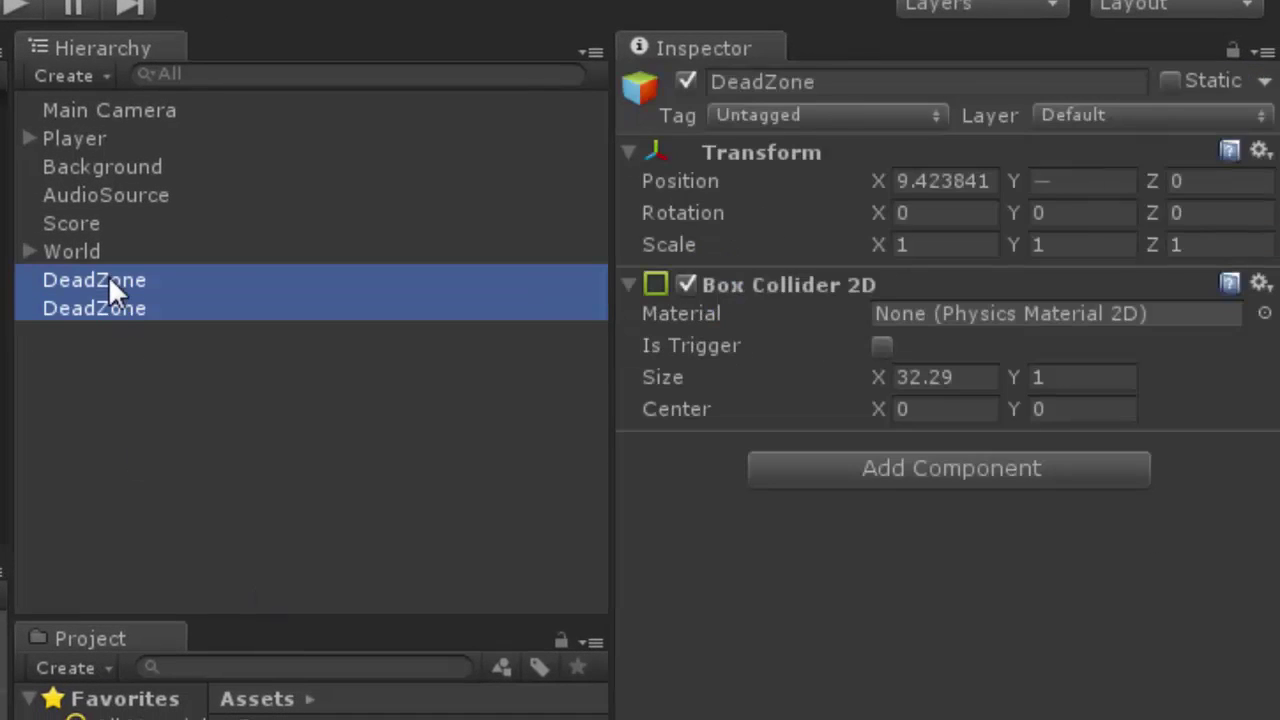
{"action": "left_click", "coordinate": [762, 114]}
{"action": "left_click", "coordinate": [800, 472]}
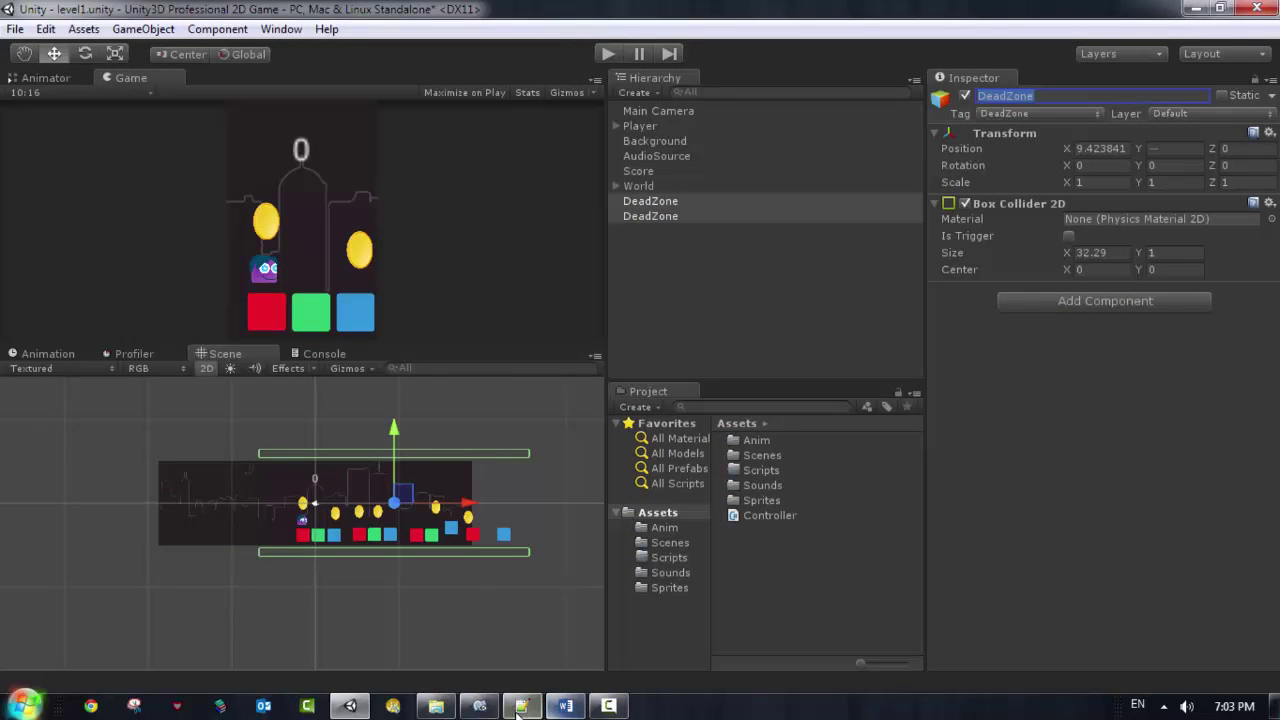
{"action": "left_click", "coordinate": [15, 29]}
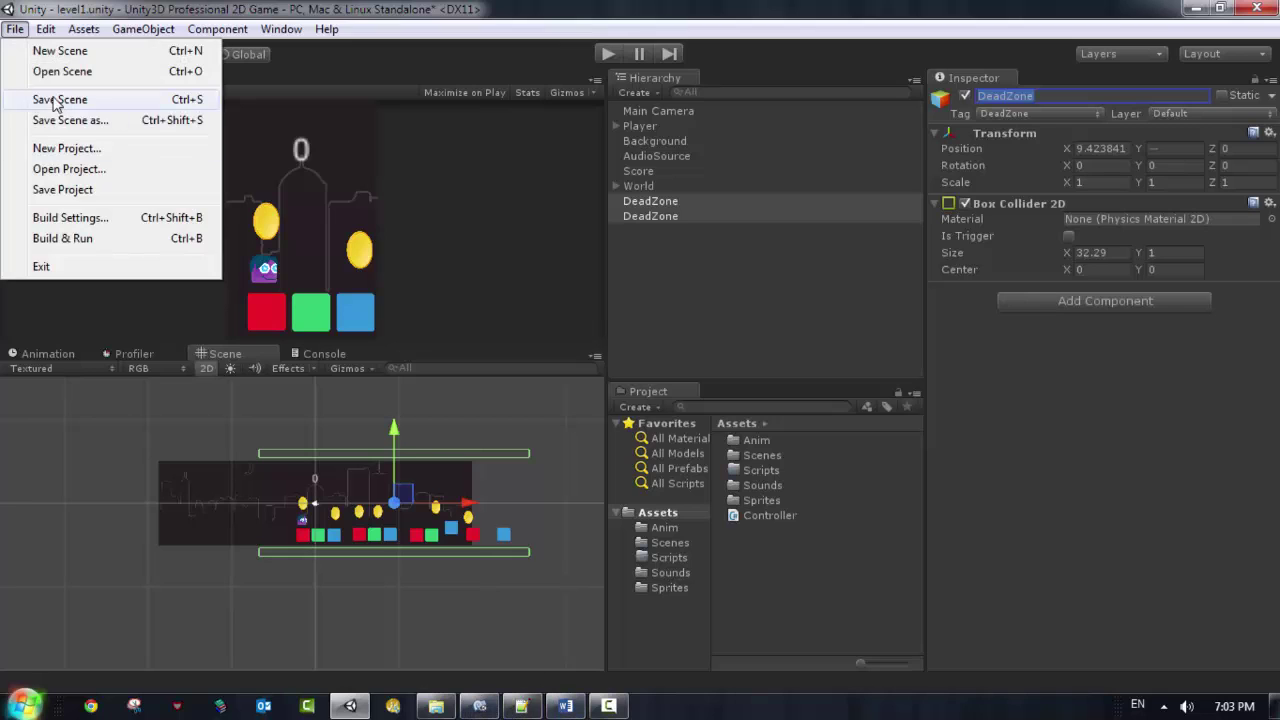
{"action": "left_click", "coordinate": [50, 99]}
- Switch to MonoDevelop and uncomment the DeadZone branch of OnTriggerEnter2D in Controller.cs, keeping the "finish" branch commented out
{"action": "left_click", "coordinate": [480, 706]}
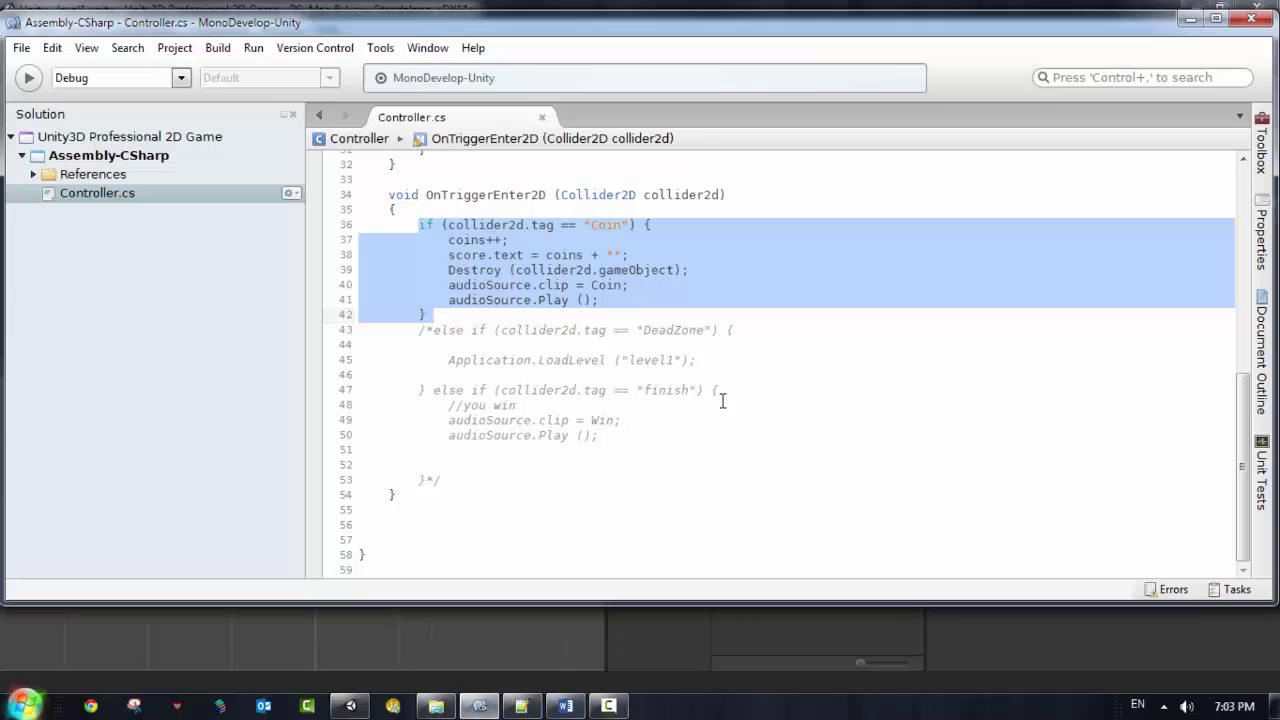
{"action": "left_click_drag", "start_coordinate": [432, 333], "coordinate": [416, 332]}
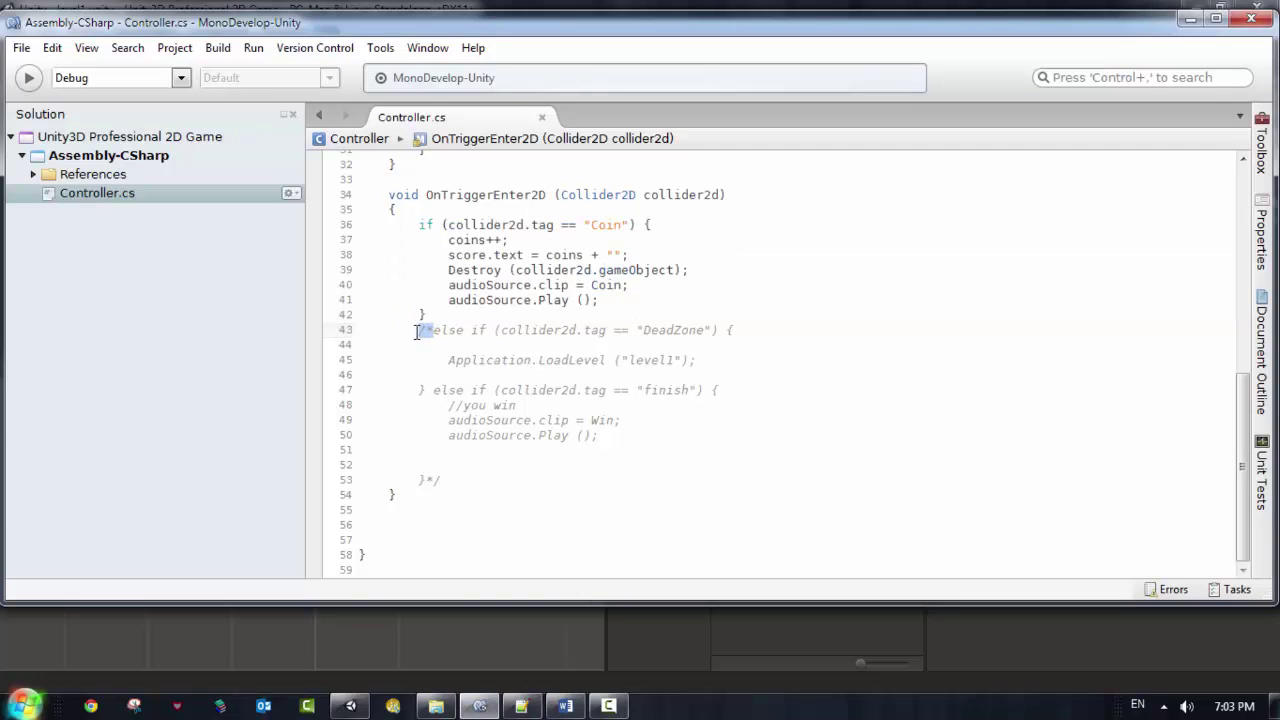
{"action": "key", "text": "Delete"}
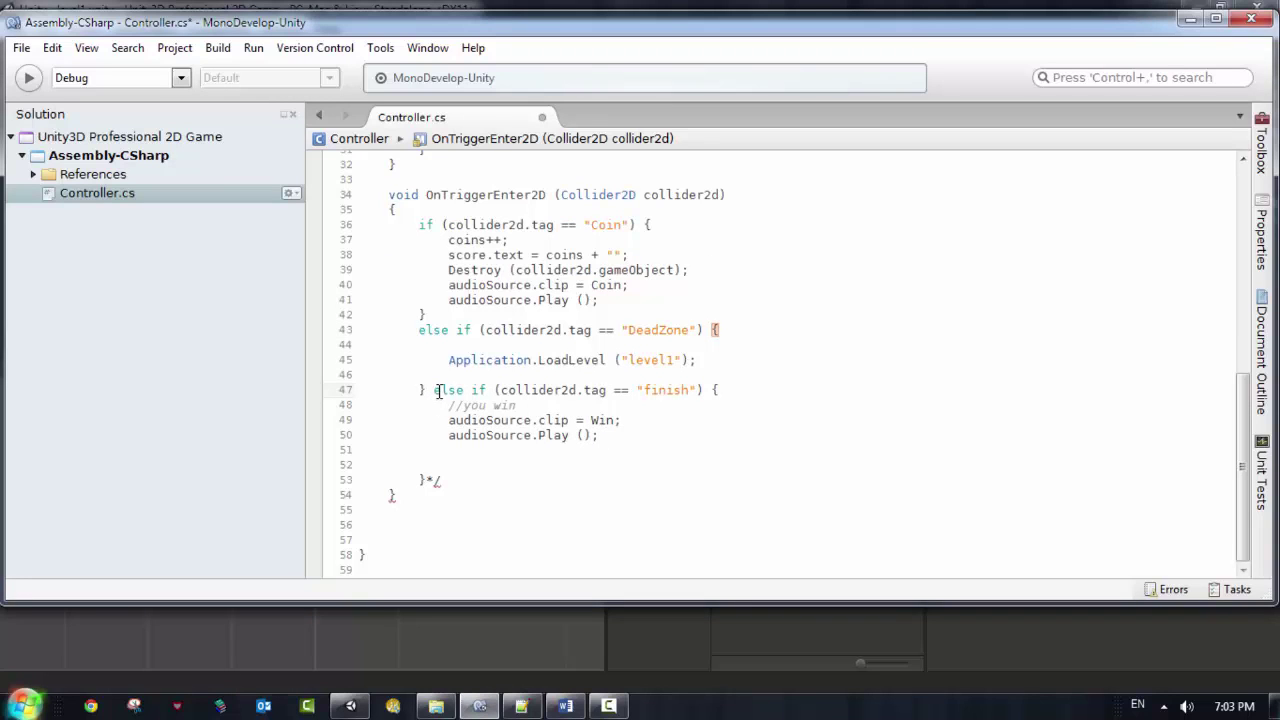
{"action": "left_click", "coordinate": [436, 390]}
{"action": "key", "text": "Return"}
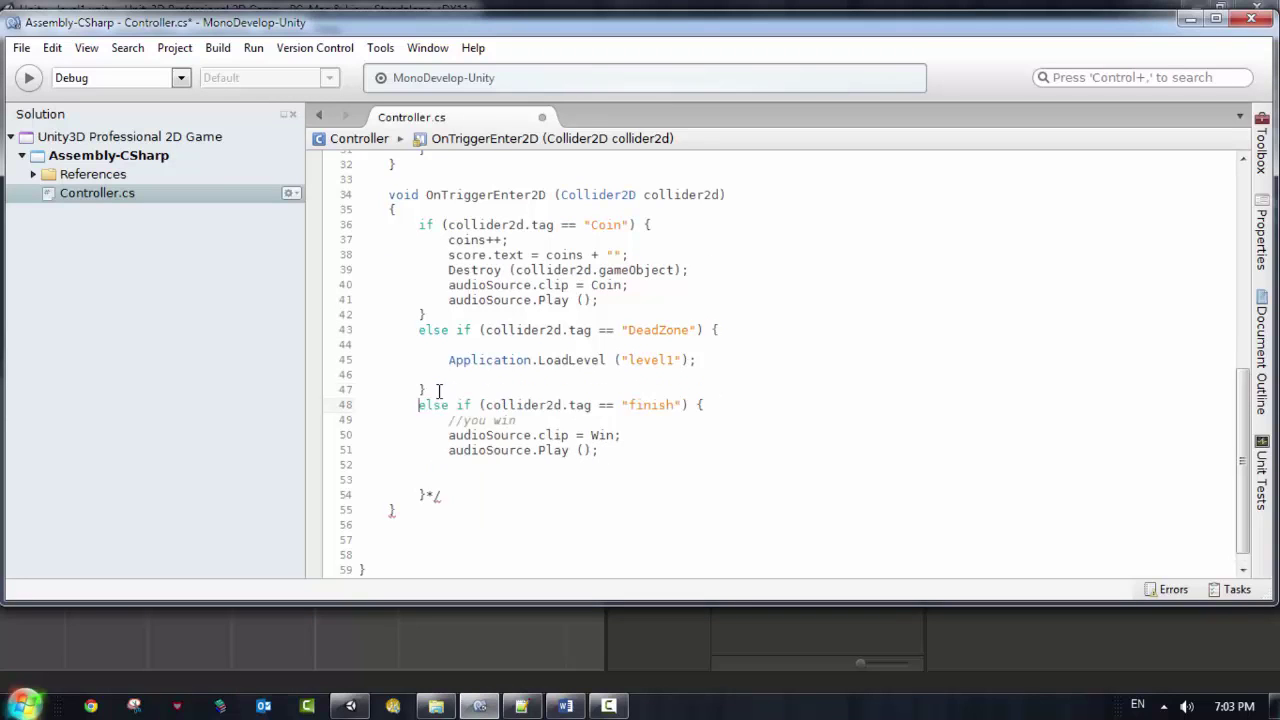
{"action": "type", "text": "/*"}
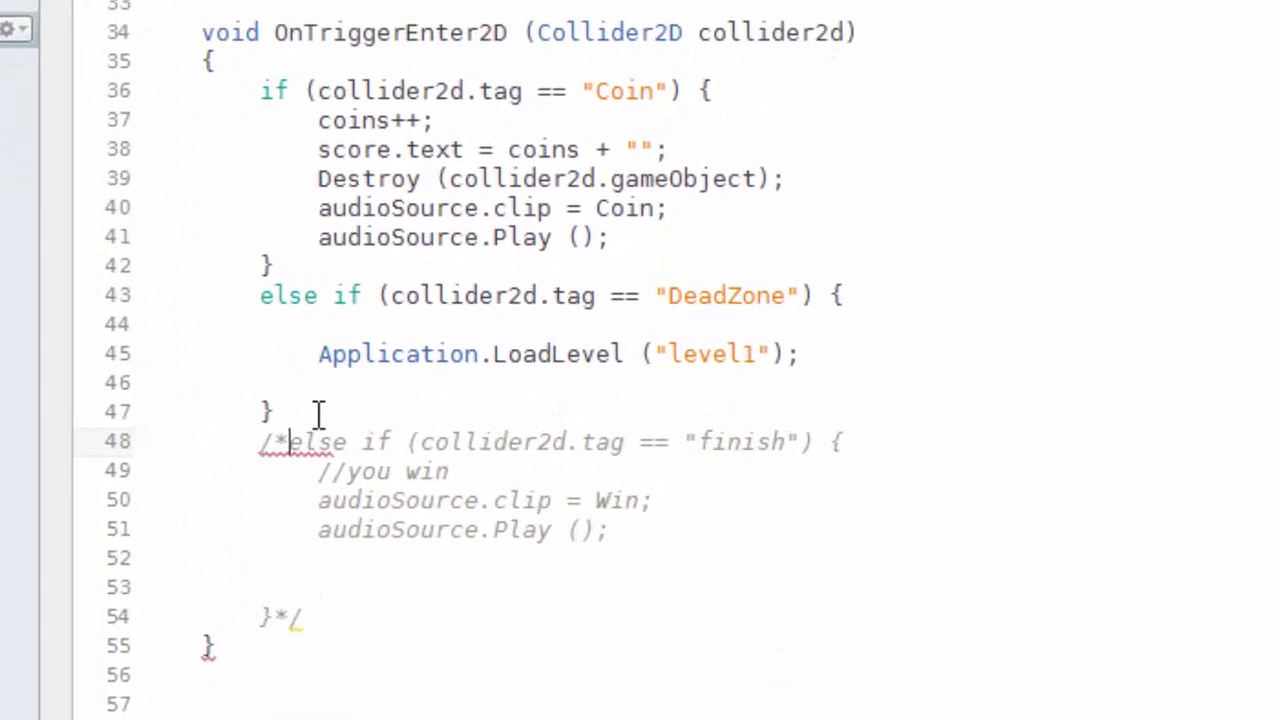
{"action": "left_click", "coordinate": [437, 393]}
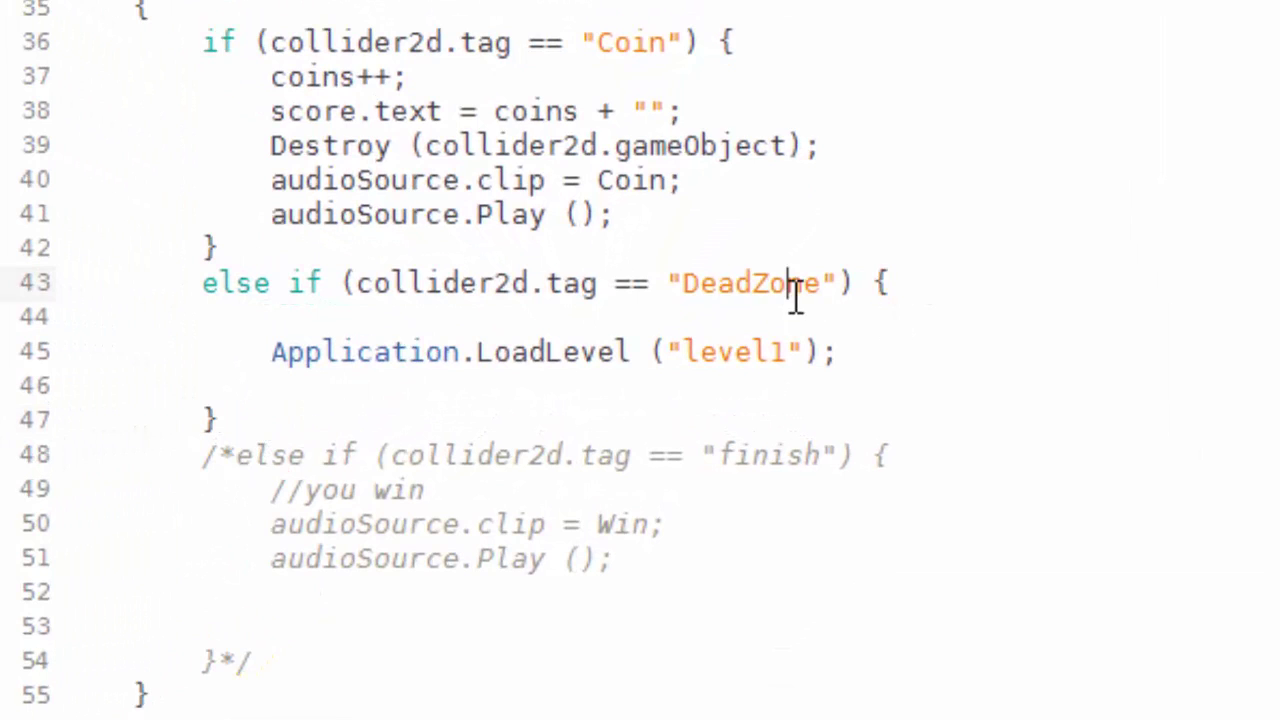
- Examine the "DeadZone" tag check and the Application.LoadLevel ("level1") call in OnTriggerEnter2D
{"action": "double_click", "coordinate": [795, 286]}
{"action": "key", "text": "Right"}
{"action": "double_click", "coordinate": [760, 285]}
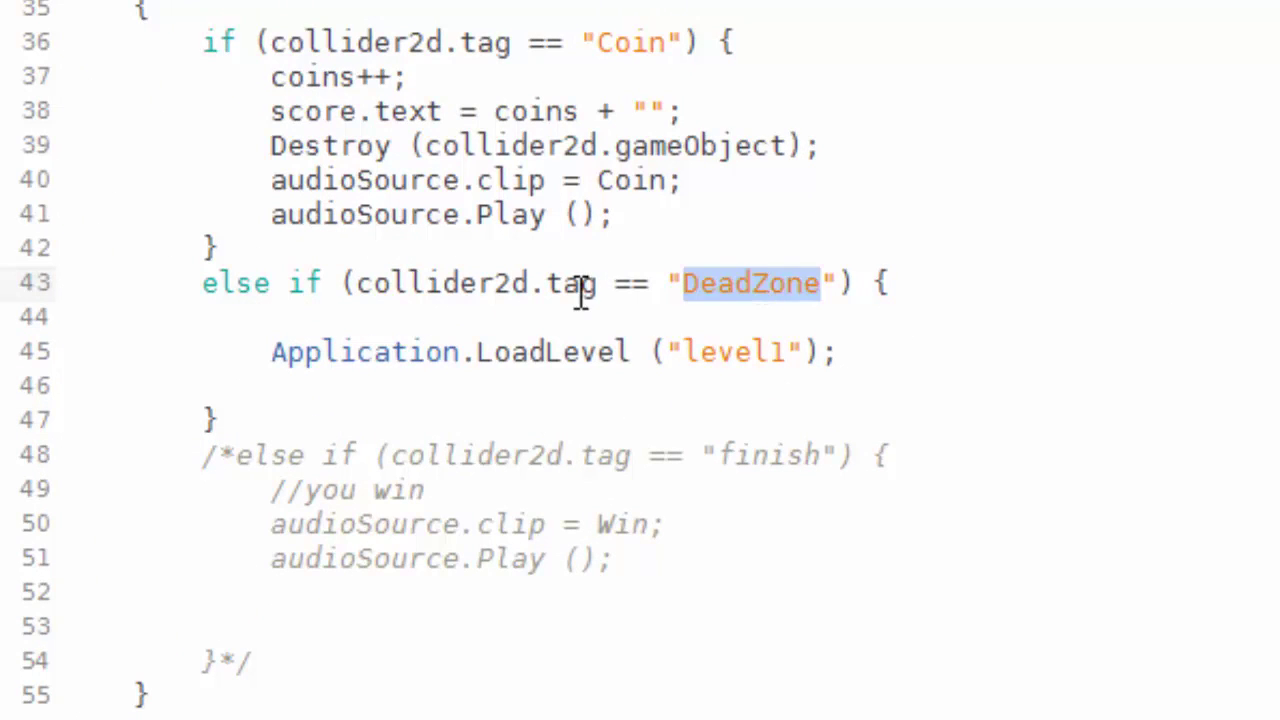
{"action": "double_click", "coordinate": [720, 289]}
{"action": "left_click_drag", "start_coordinate": [248, 352], "coordinate": [1008, 340]}
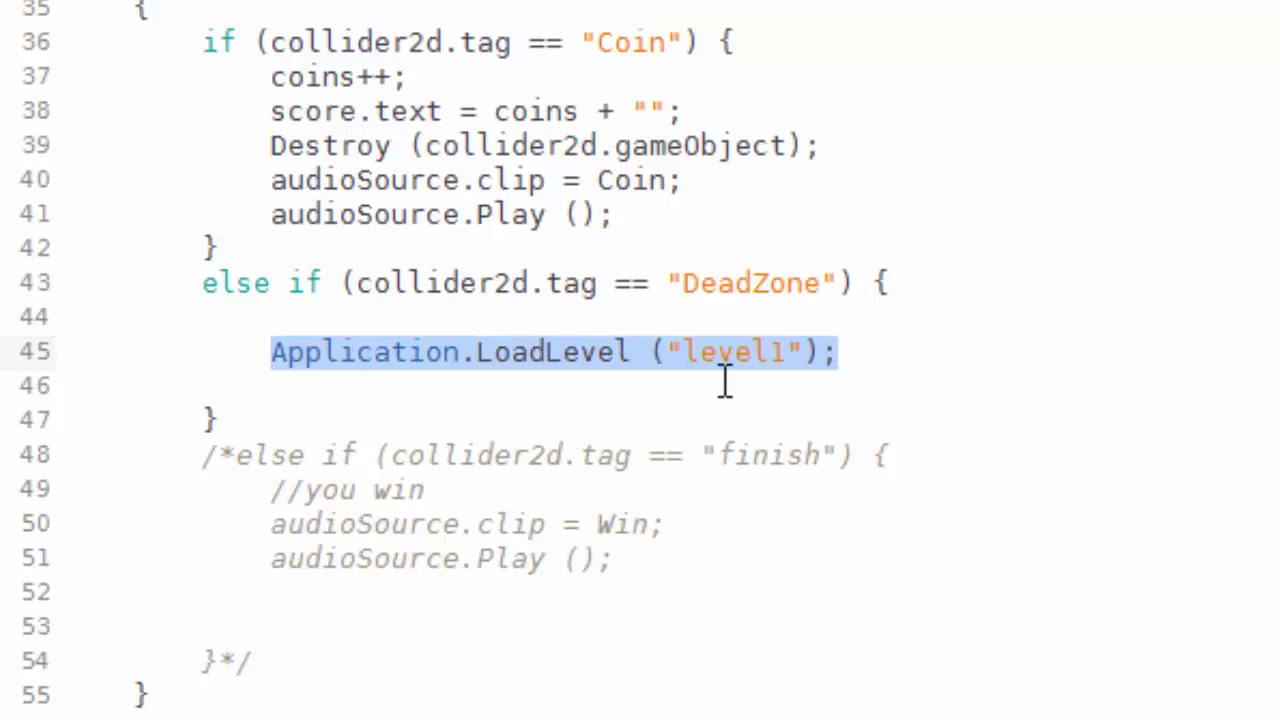
{"action": "left_click", "coordinate": [638, 362]}
{"action": "left_click_drag", "start_coordinate": [215, 345], "coordinate": [397, 366]}
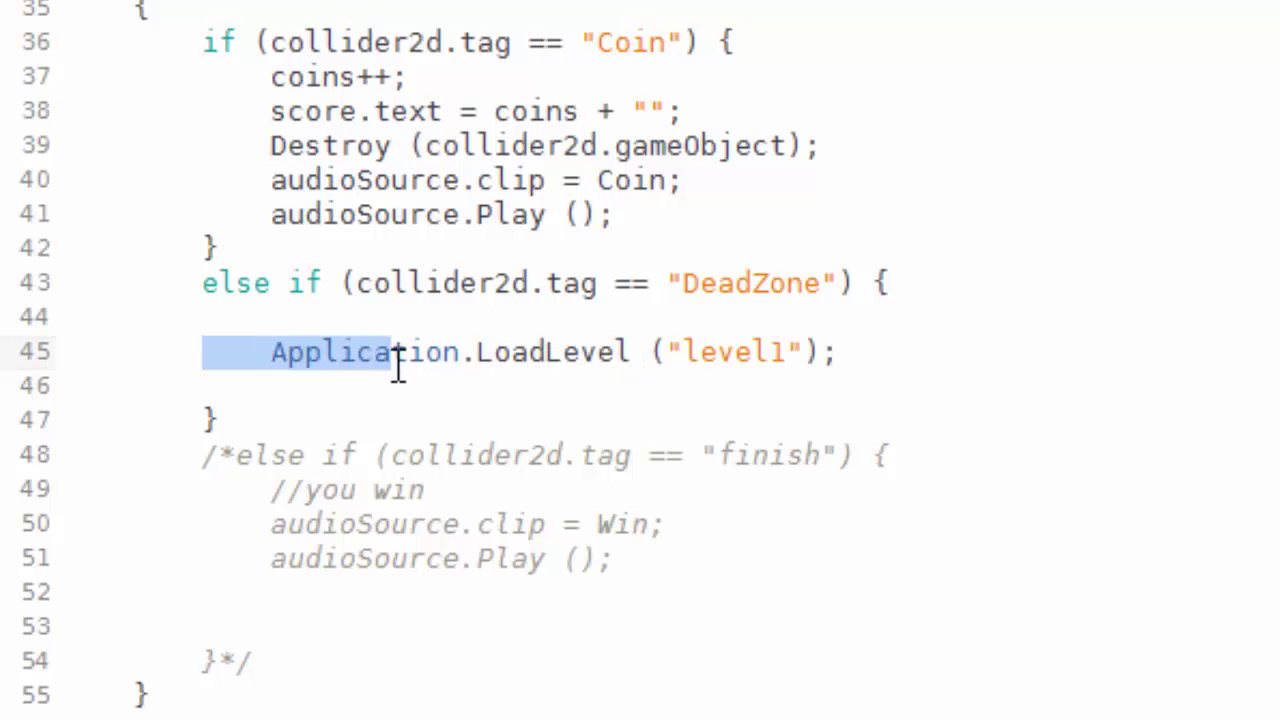
{"action": "double_click", "coordinate": [328, 362]}
{"action": "double_click", "coordinate": [538, 356]}
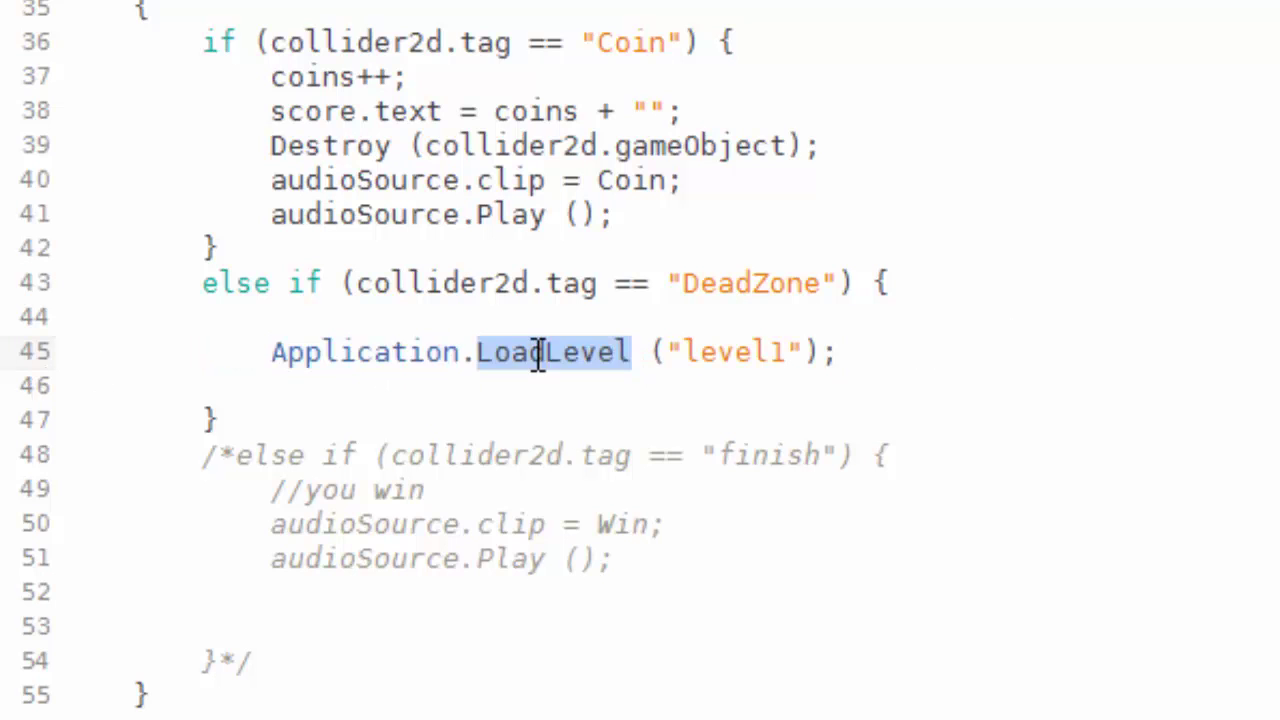
{"action": "double_click", "coordinate": [737, 348]}
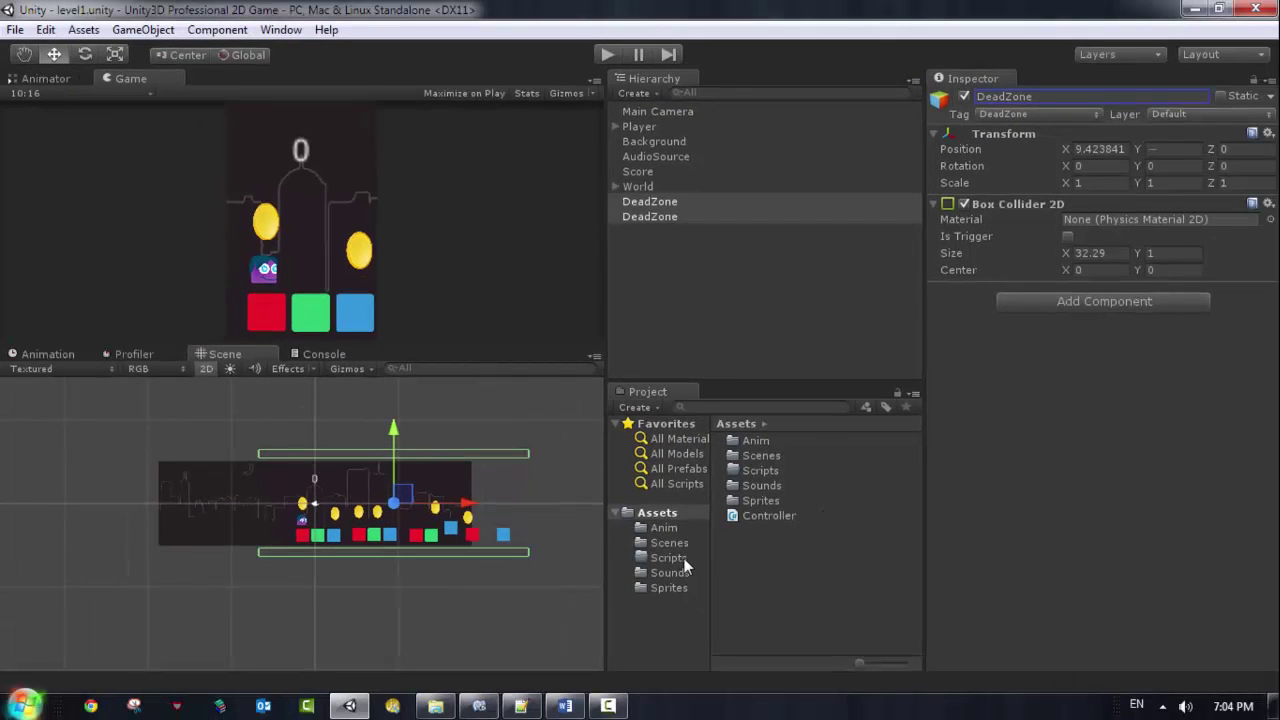
- Add the level1 scene from the Scenes folder to the scenes in build, and save the scene
{"action": "left_click", "coordinate": [669, 556]}
{"action": "left_click", "coordinate": [678, 543]}
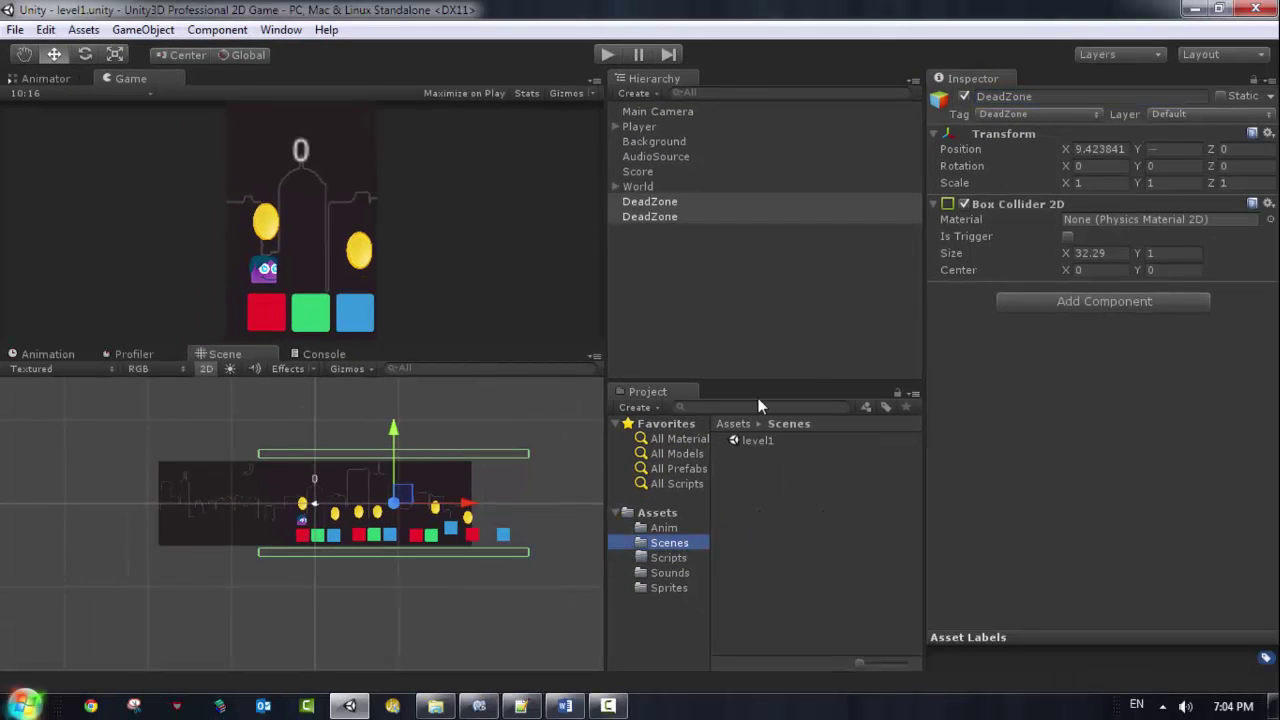
{"action": "left_click", "coordinate": [15, 30]}
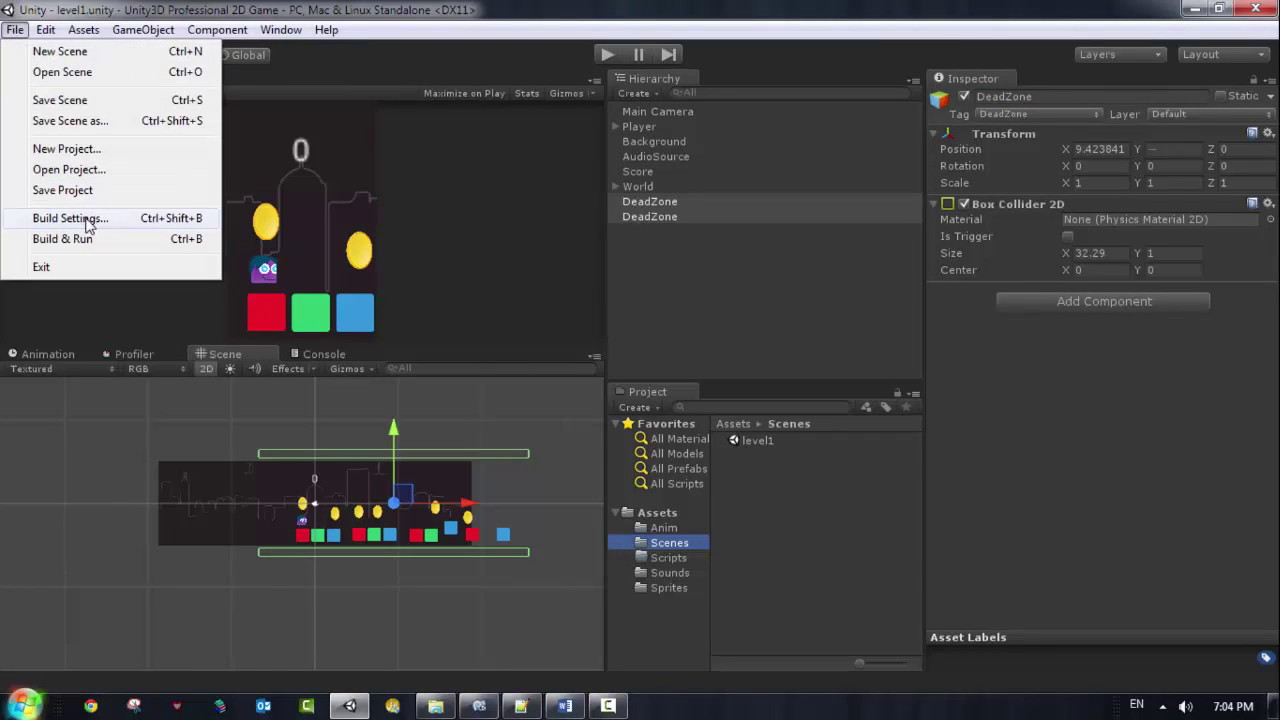
{"action": "left_click", "coordinate": [70, 218]}
{"action": "left_click_drag", "start_coordinate": [755, 440], "coordinate": [225, 172]}
{"action": "left_click_drag", "start_coordinate": [98, 93], "coordinate": [100, 96]}
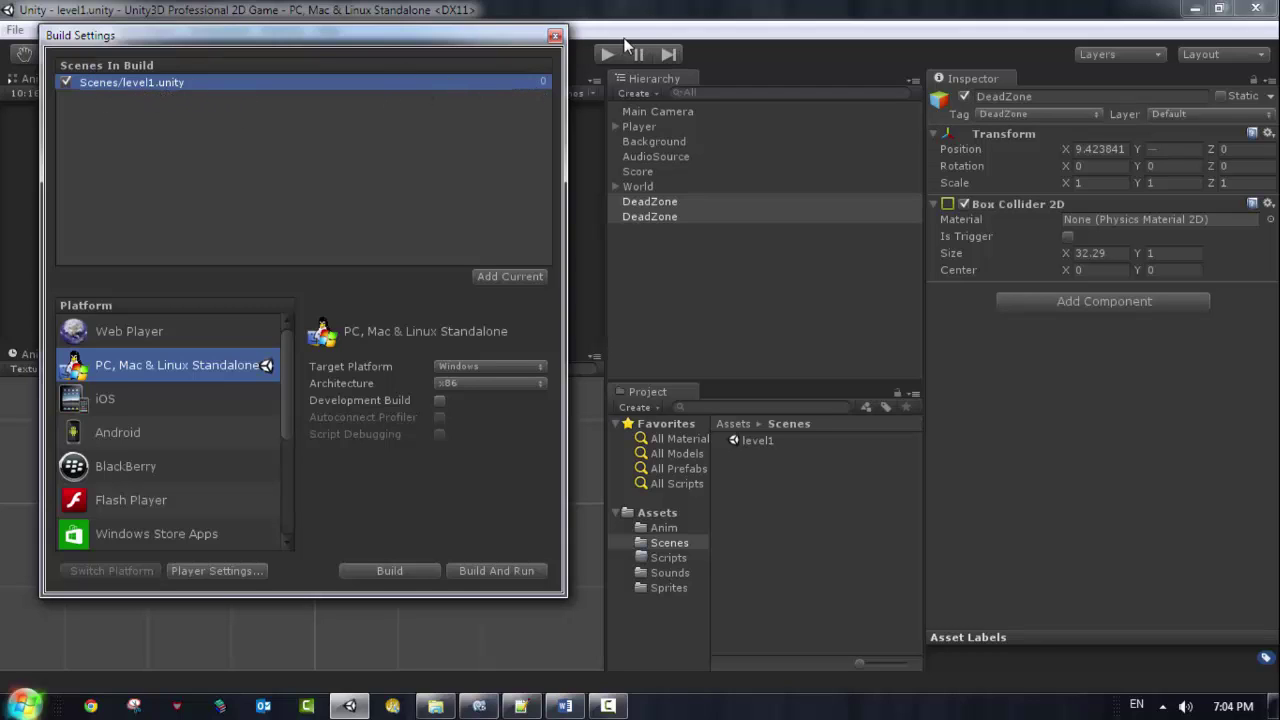
{"action": "left_click", "coordinate": [555, 37]}
{"action": "left_click", "coordinate": [15, 29]}
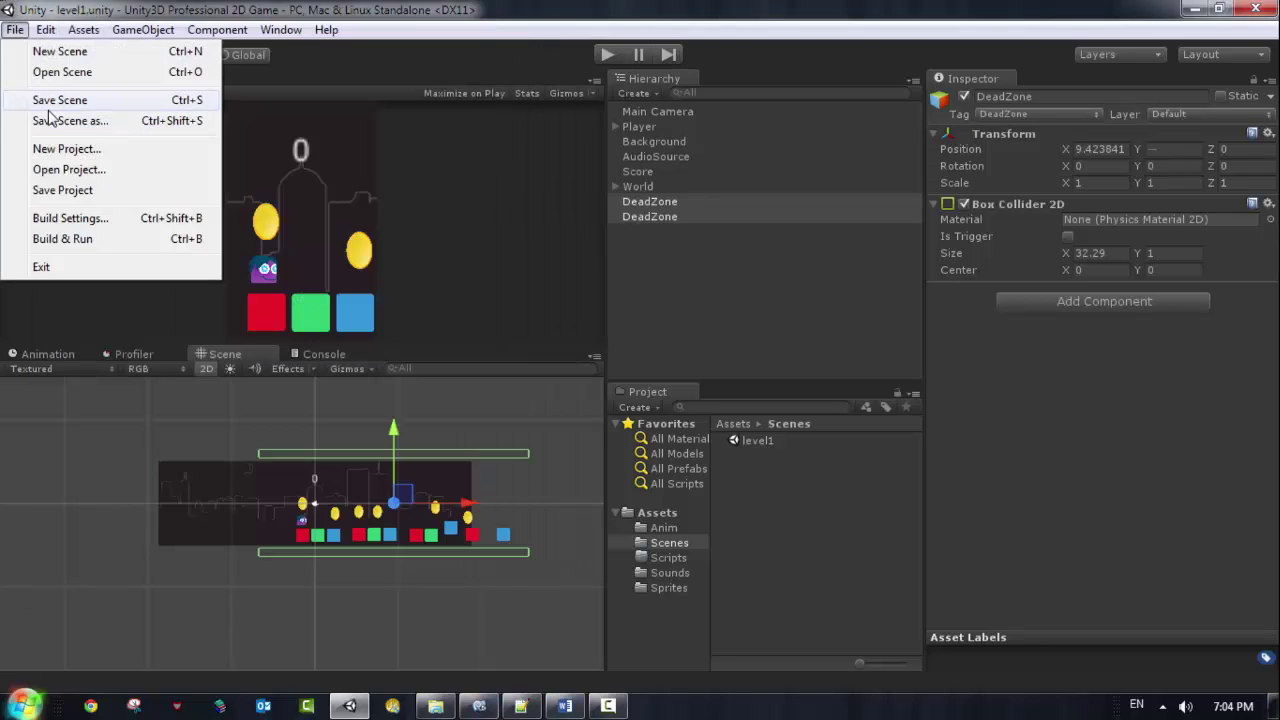
{"action": "left_click", "coordinate": [49, 101]}
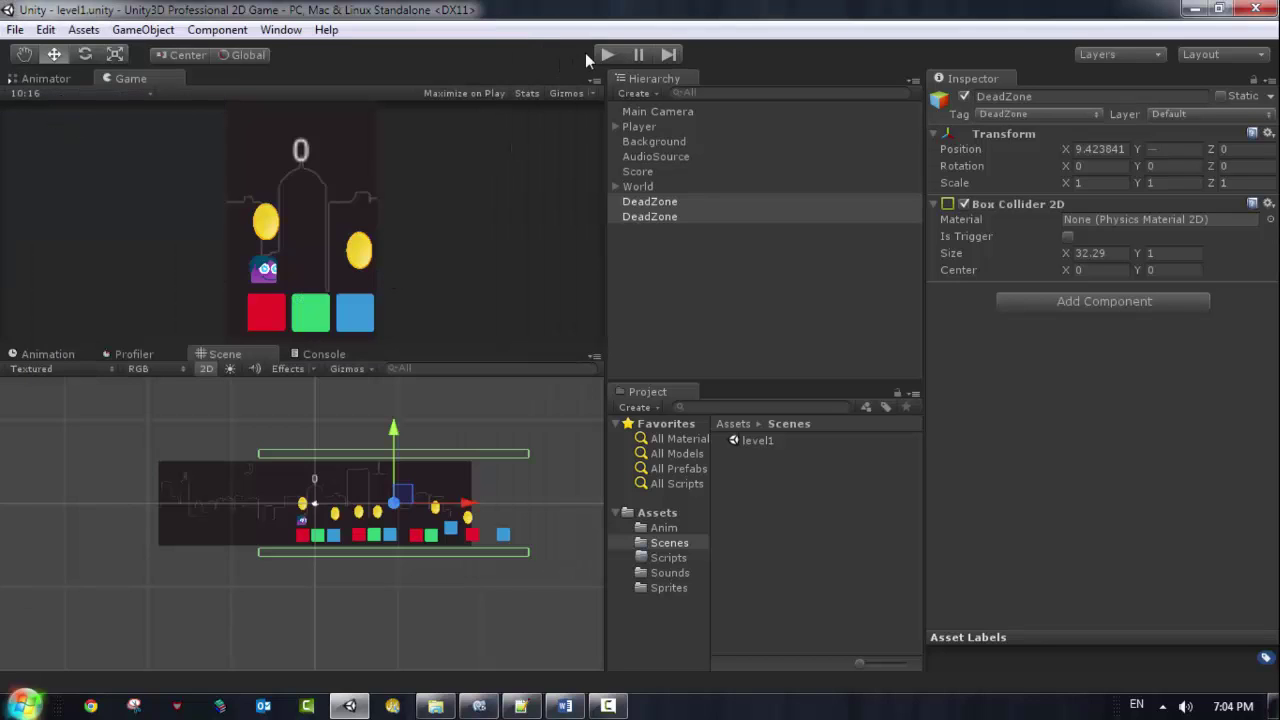
- Play-test the level, widen both DeadZone colliders to an X size of 55.63 and move them to about X -0.12
{"action": "left_click", "coordinate": [603, 55]}
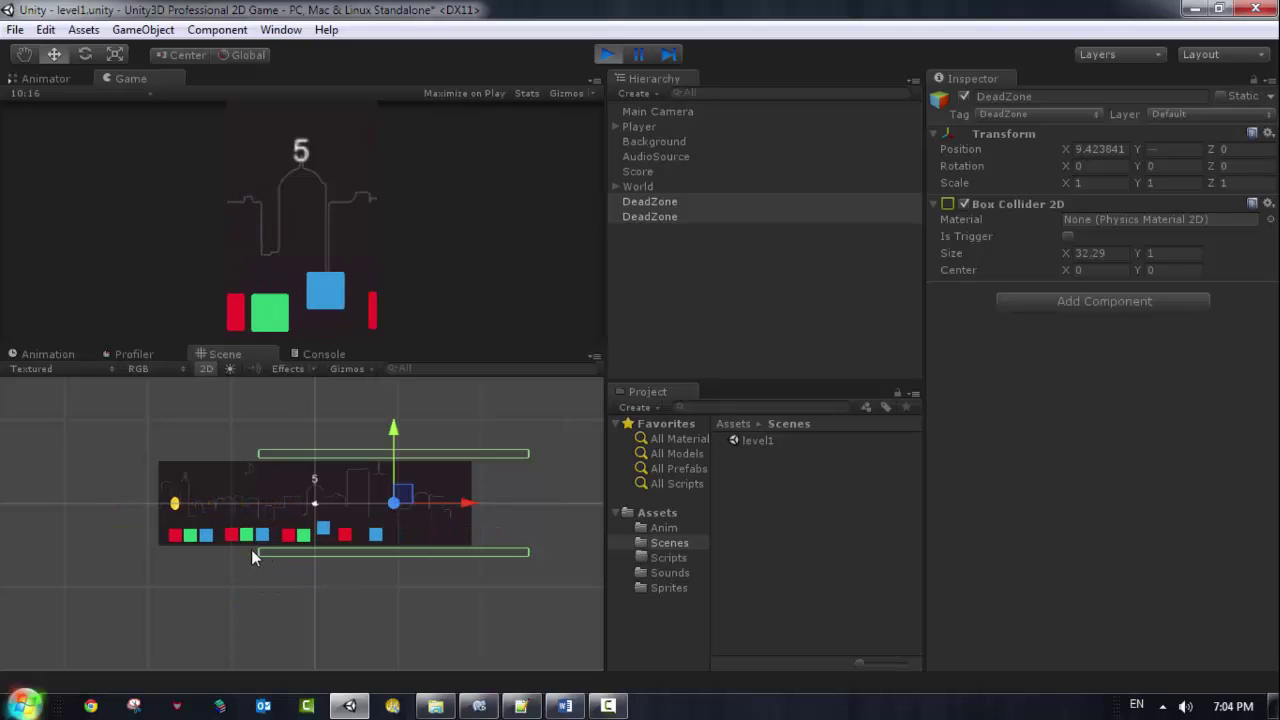
{"action": "left_click", "coordinate": [608, 54]}
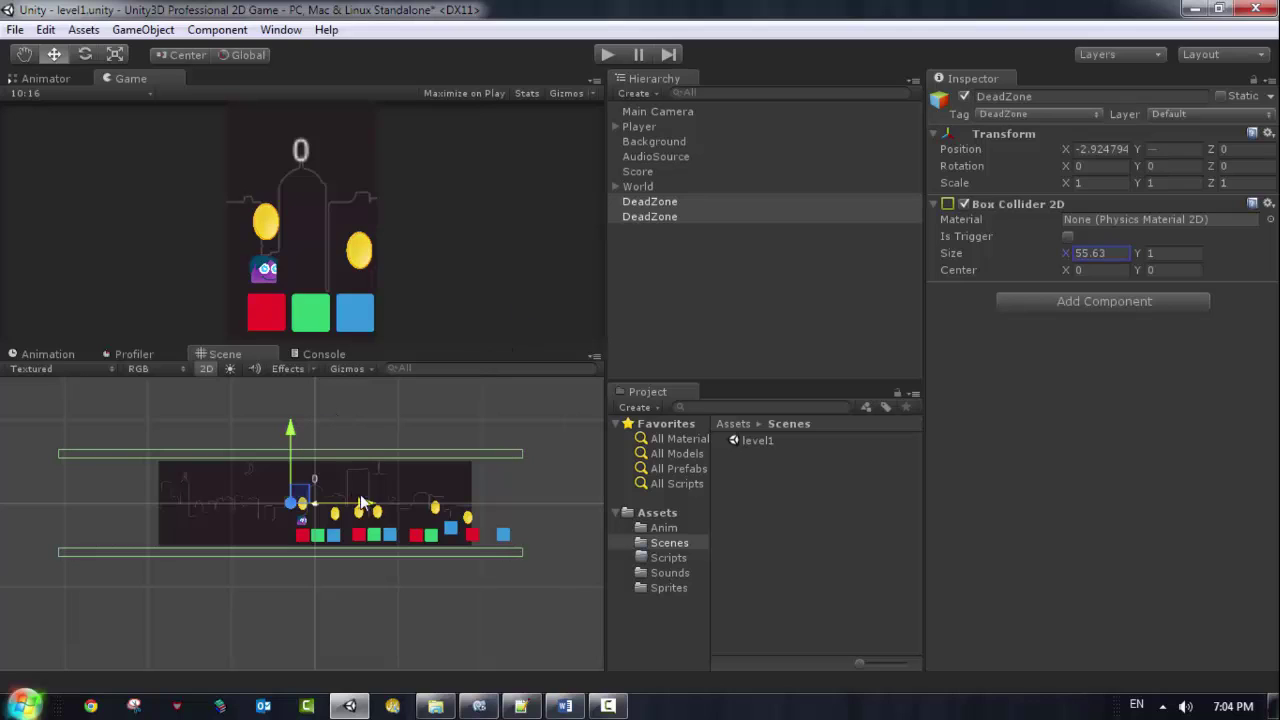
{"action": "left_click_drag", "start_coordinate": [385, 505], "coordinate": [390, 504]}
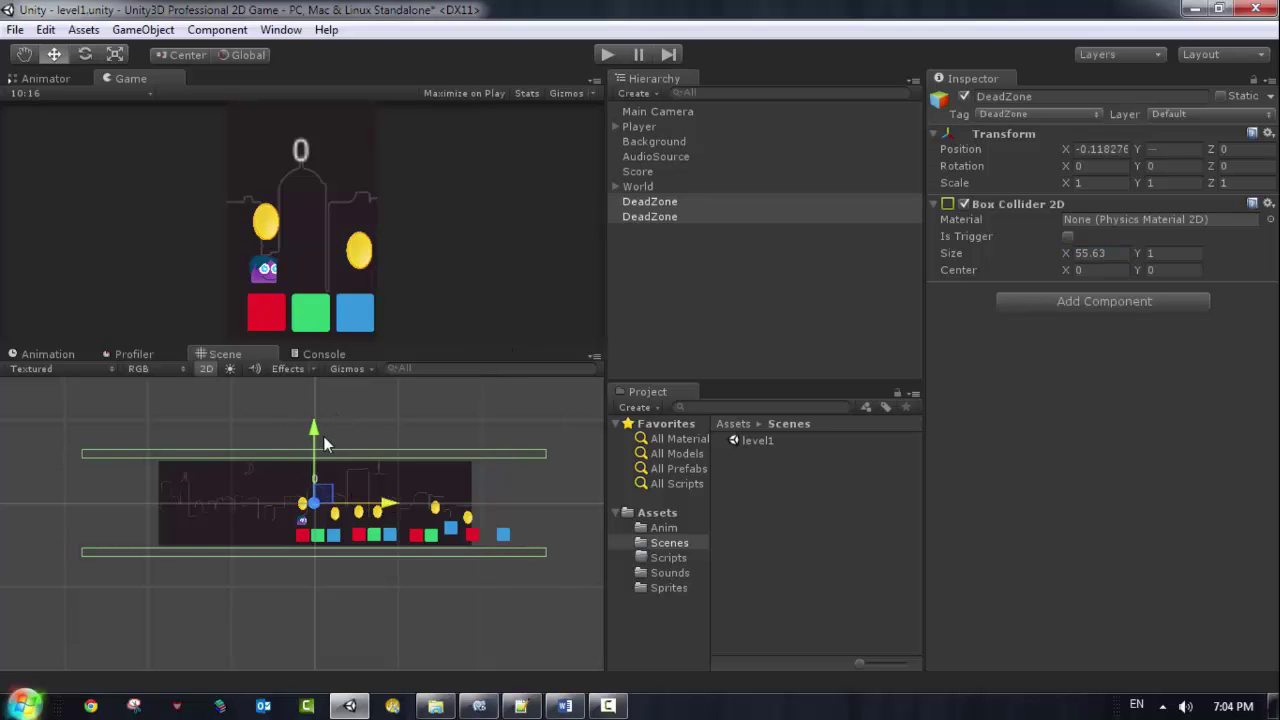
- Play-test the level again, stop it, and turn both DeadZone colliders into triggers, checking each one
{"action": "left_click", "coordinate": [604, 52]}
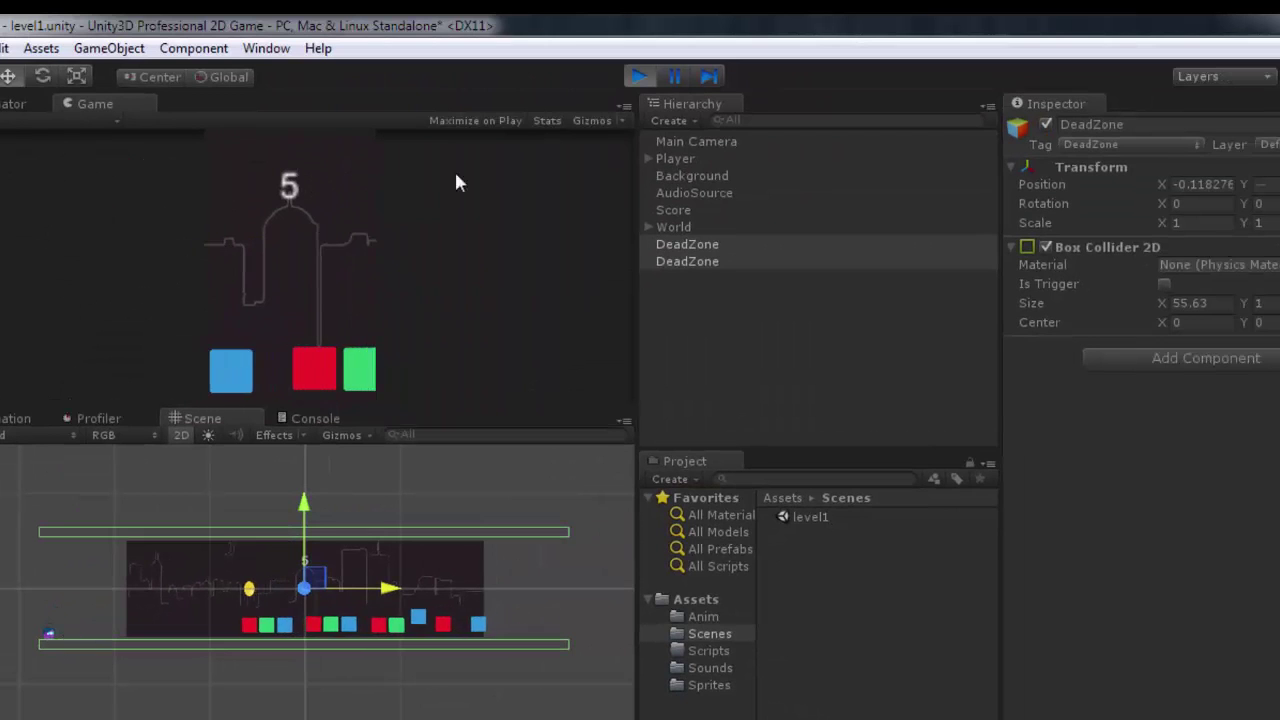
{"action": "left_click", "coordinate": [643, 74]}
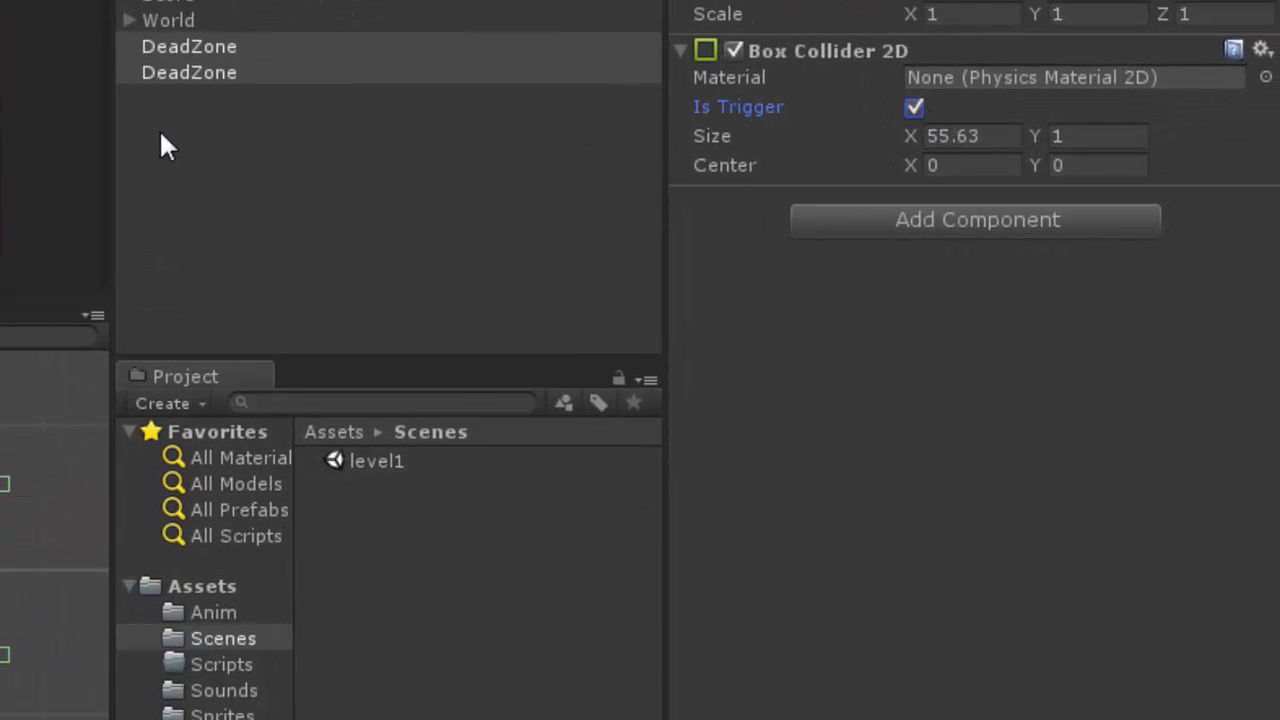
{"action": "left_click", "coordinate": [211, 46]}
{"action": "left_click", "coordinate": [204, 73]}
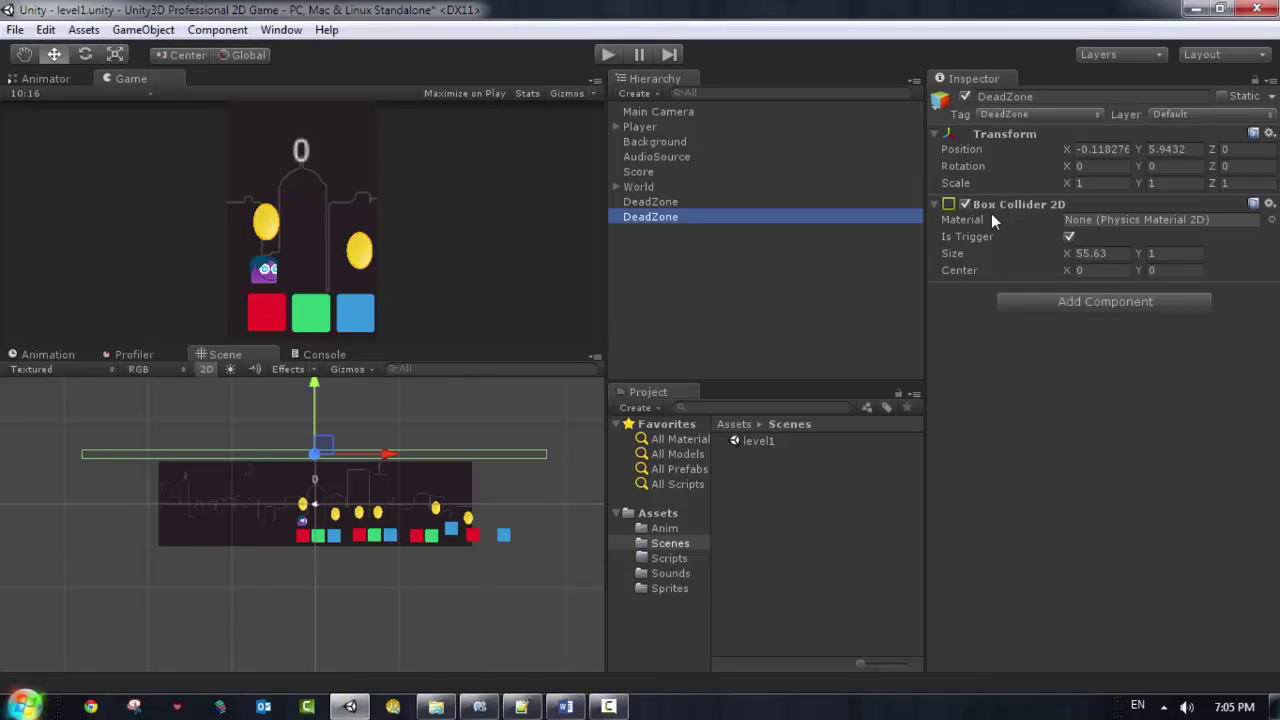
- Play-test the level and compare the player's falls with the positions of the lower and upper DeadZone colliders
{"action": "left_click", "coordinate": [606, 50]}
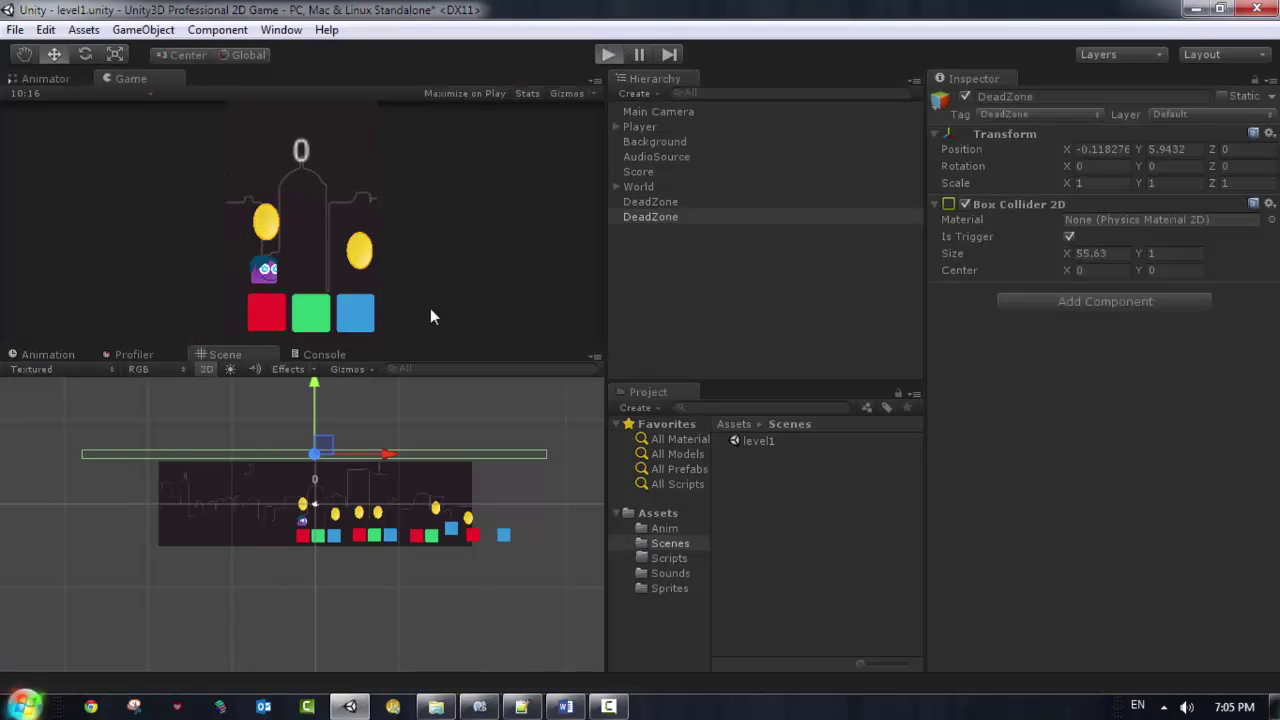
{"action": "left_click", "coordinate": [330, 490]}
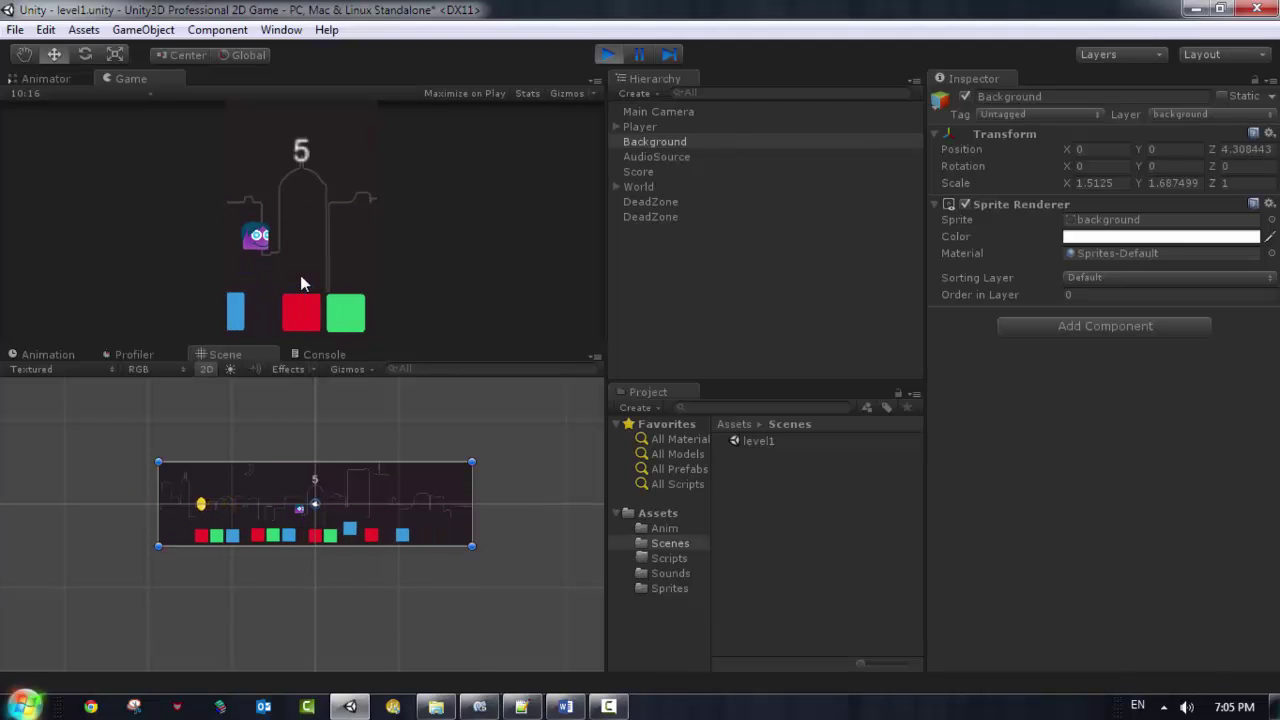
{"action": "left_click", "coordinate": [698, 201]}
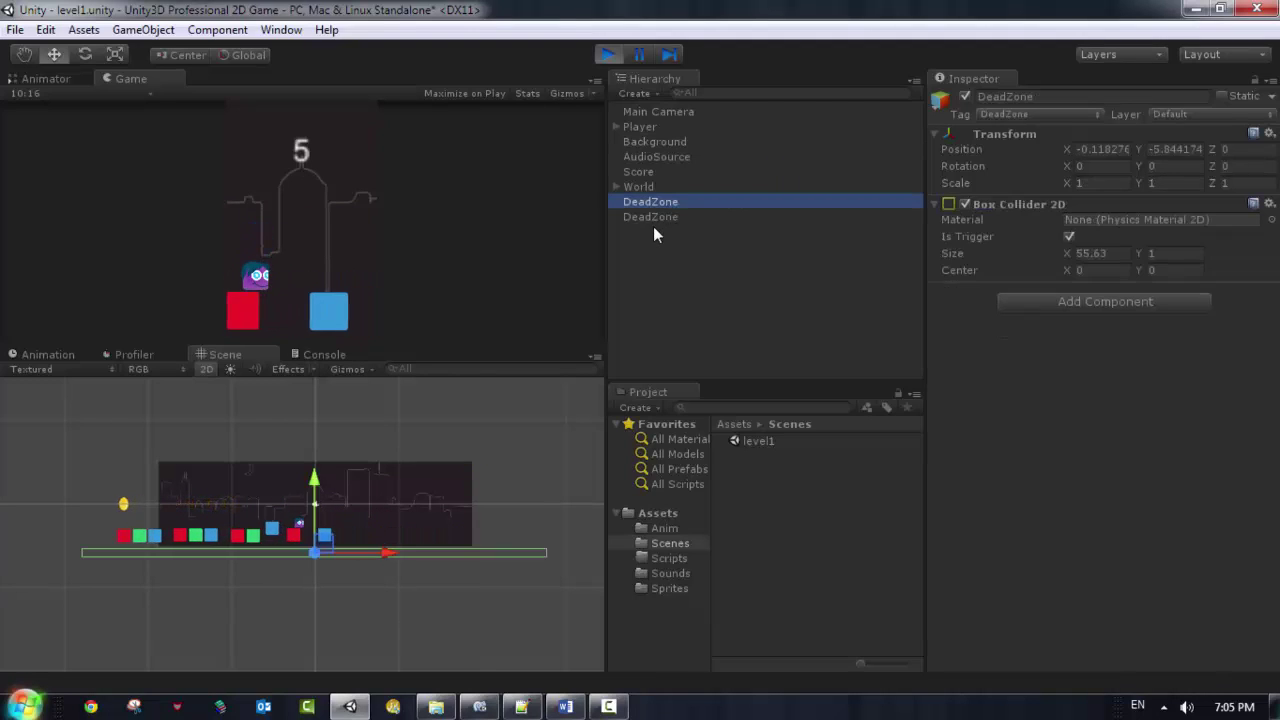
{"action": "left_click", "coordinate": [659, 216]}
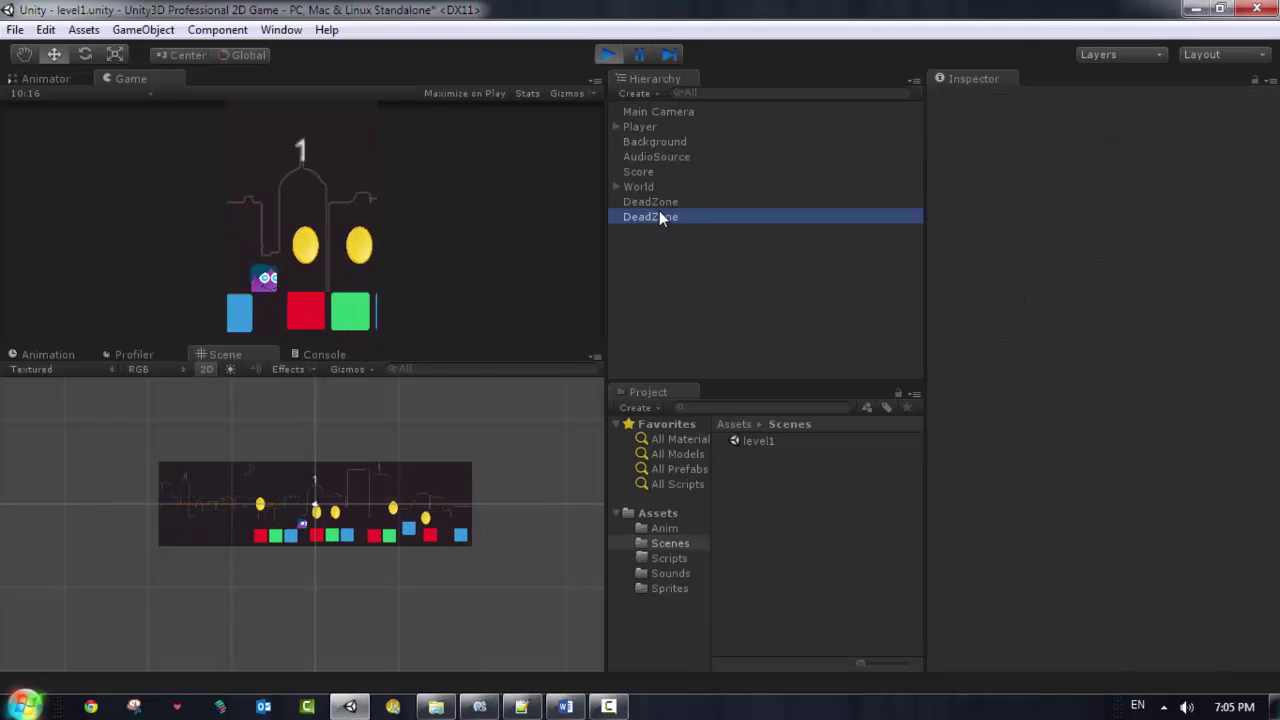
{"action": "left_click", "coordinate": [655, 205]}
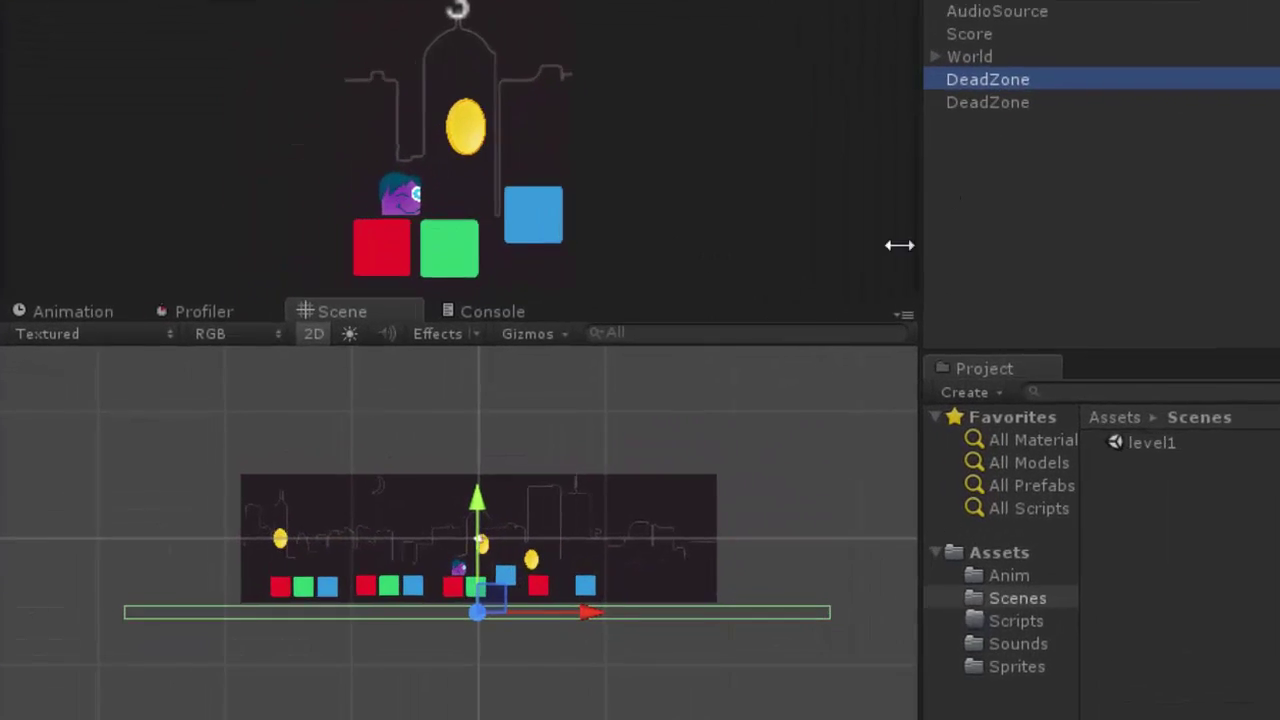
{"action": "left_click", "coordinate": [484, 573]}
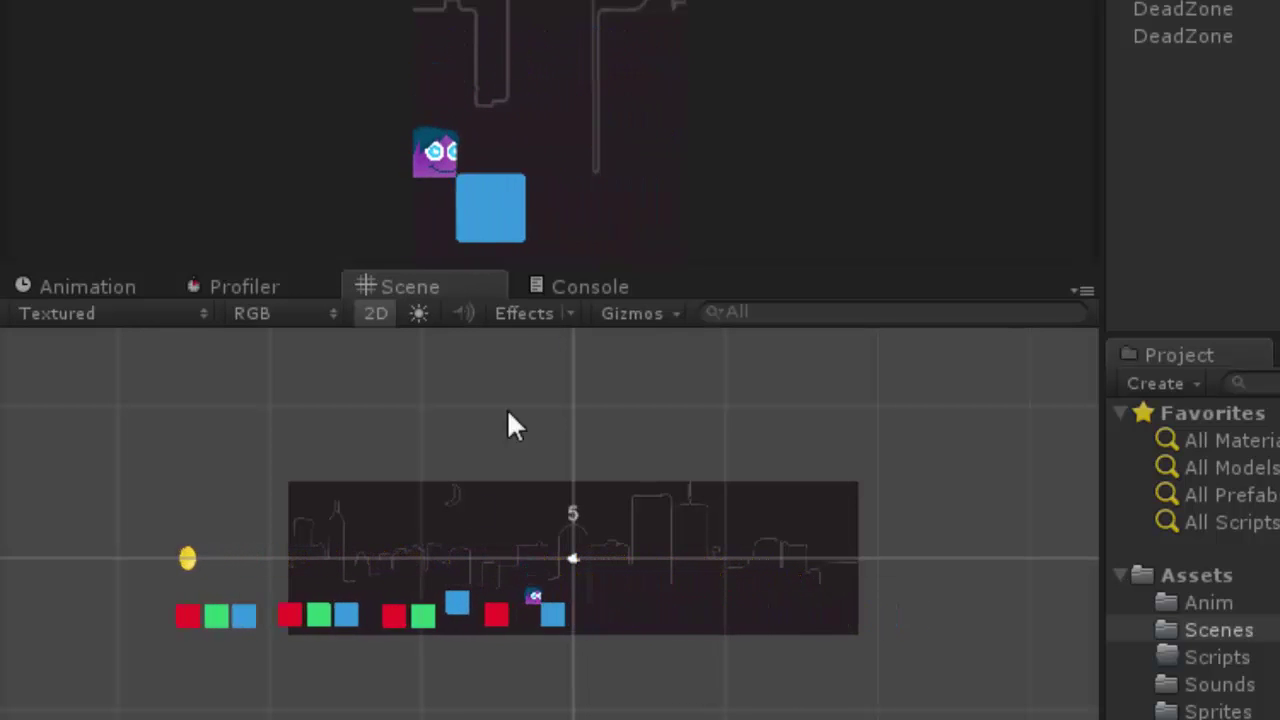
{"action": "left_click", "coordinate": [1200, 10]}
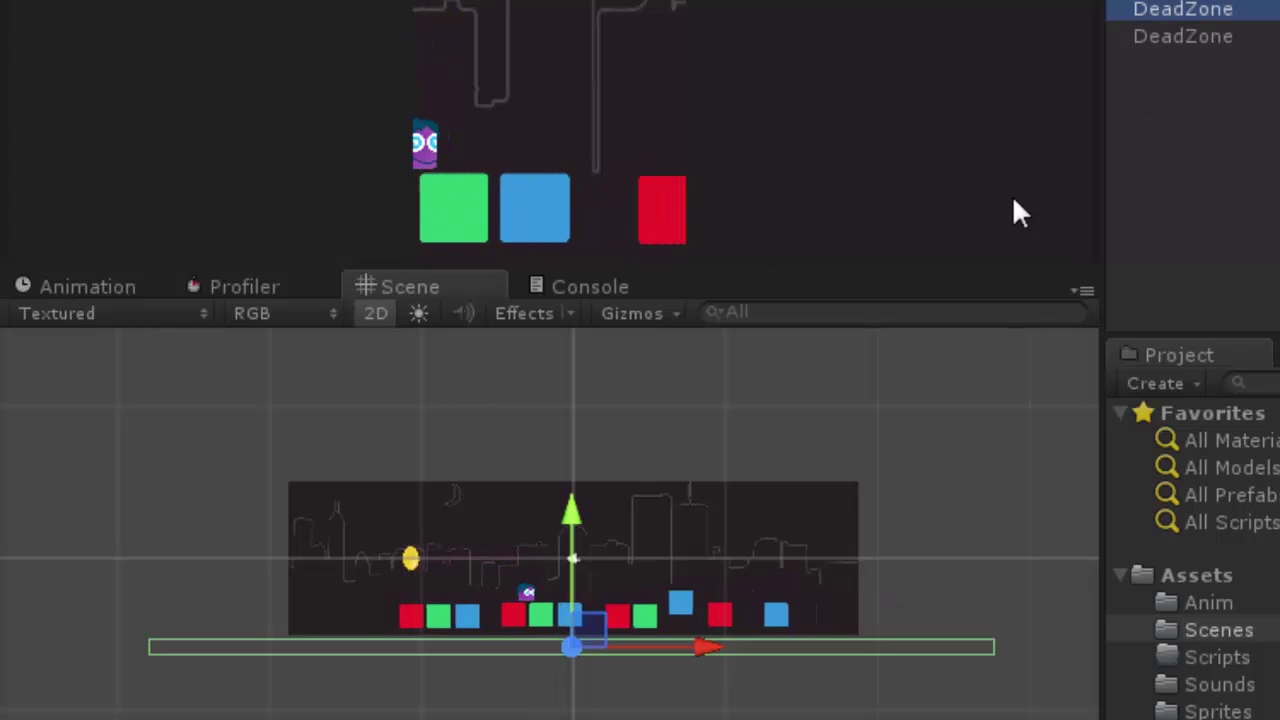
{"action": "left_click_drag", "start_coordinate": [571, 527], "coordinate": [570, 646]}
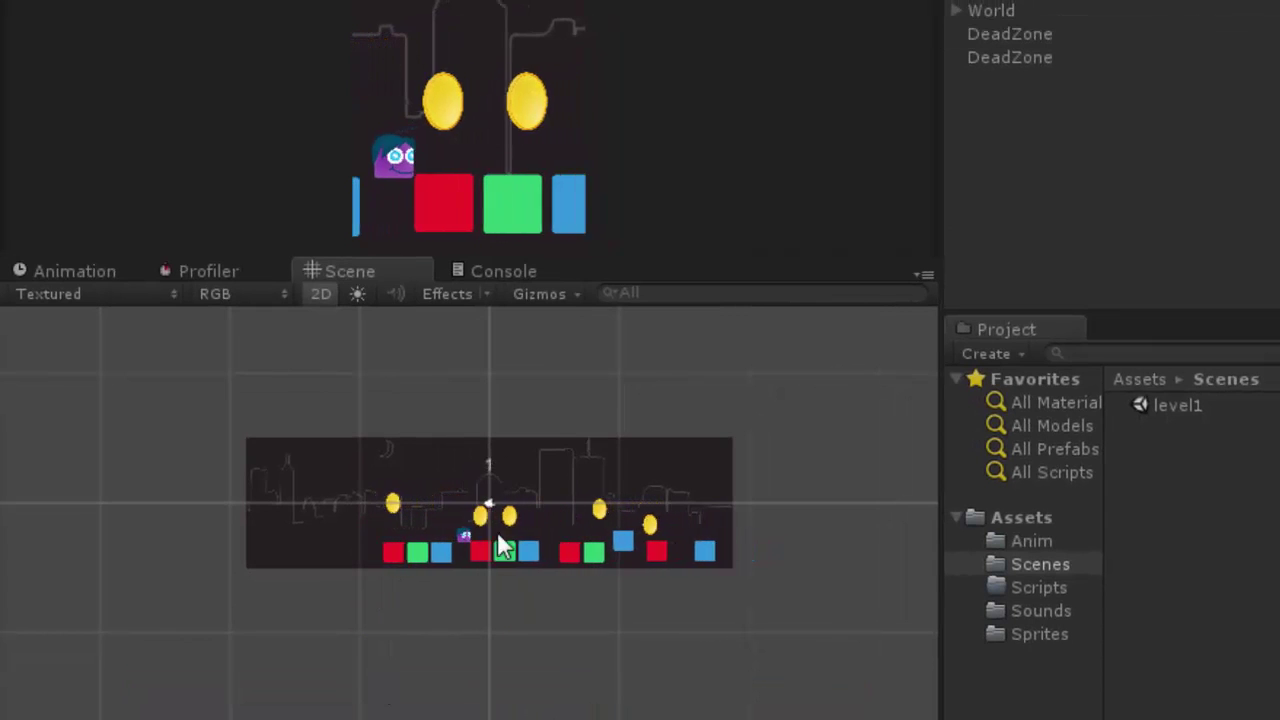
- Repeatedly check the DeadZone below the platforms as the level reloads, and end the play-test
{"action": "left_click", "coordinate": [987, 58]}
{"action": "left_click", "coordinate": [1030, 32]}
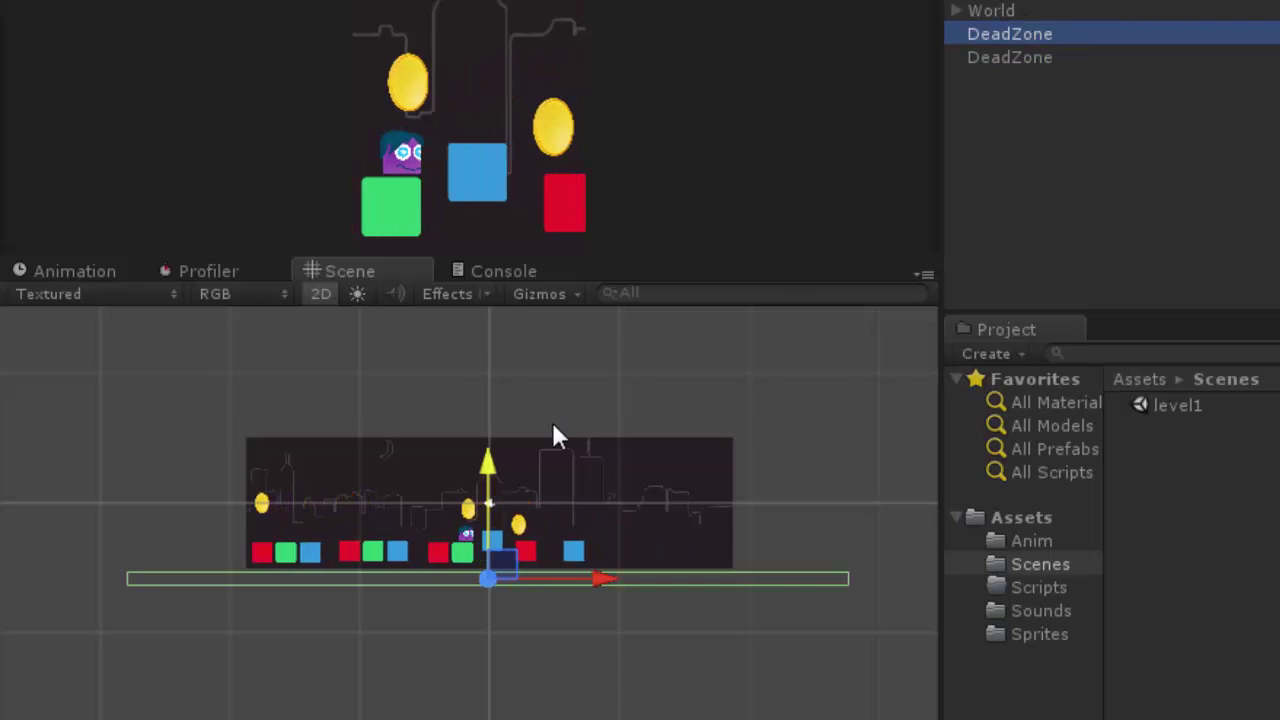
{"action": "left_click", "coordinate": [551, 419]}
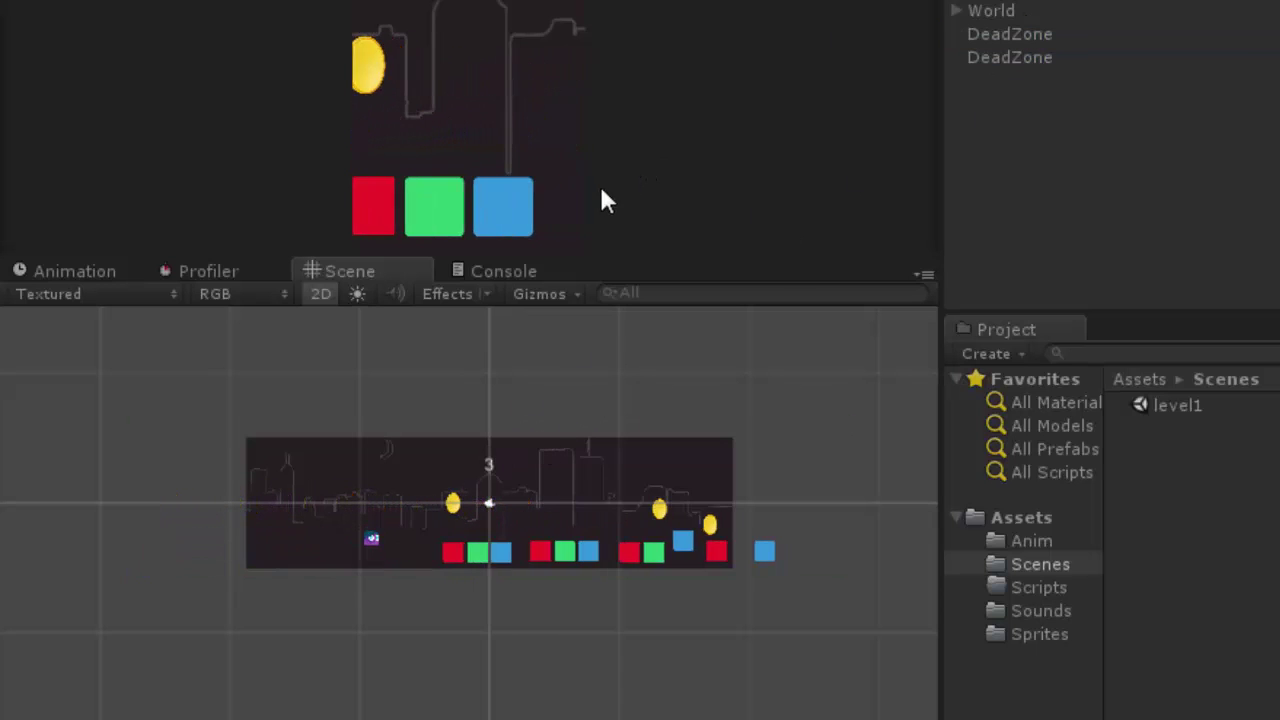
{"action": "left_click", "coordinate": [1030, 38]}
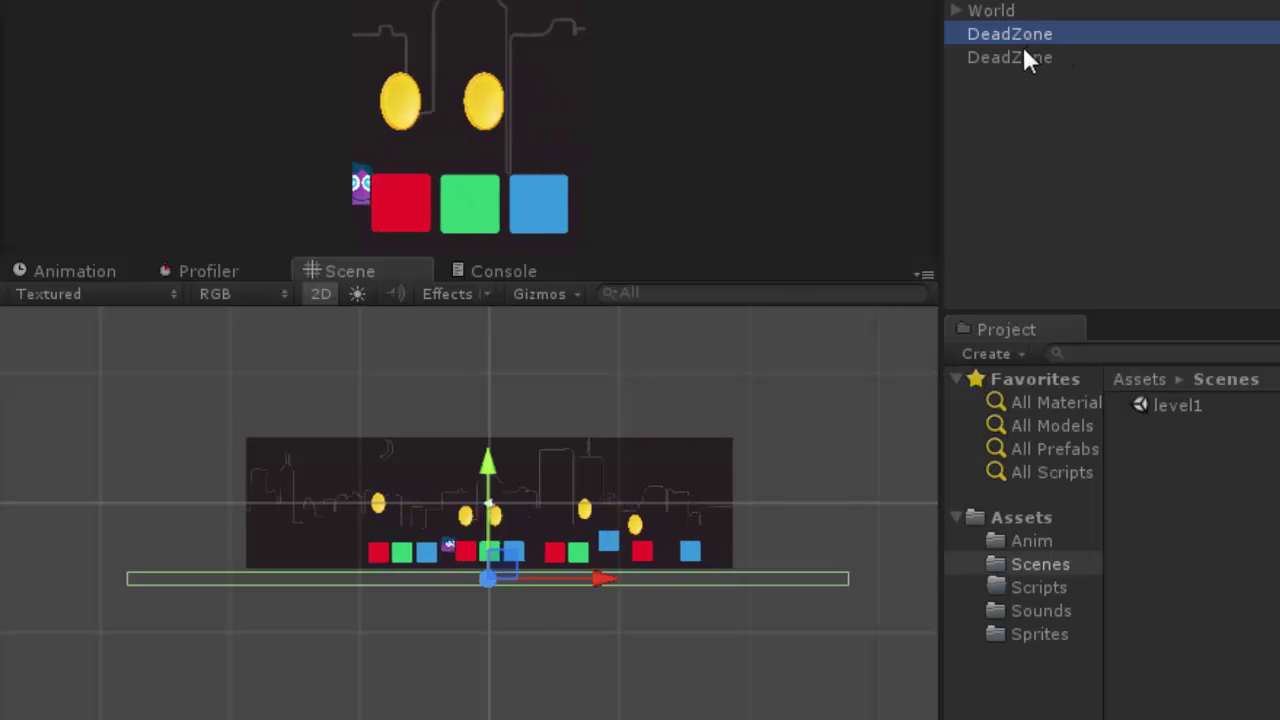
{"action": "left_click", "coordinate": [650, 368]}
{"action": "left_click", "coordinate": [1012, 36]}
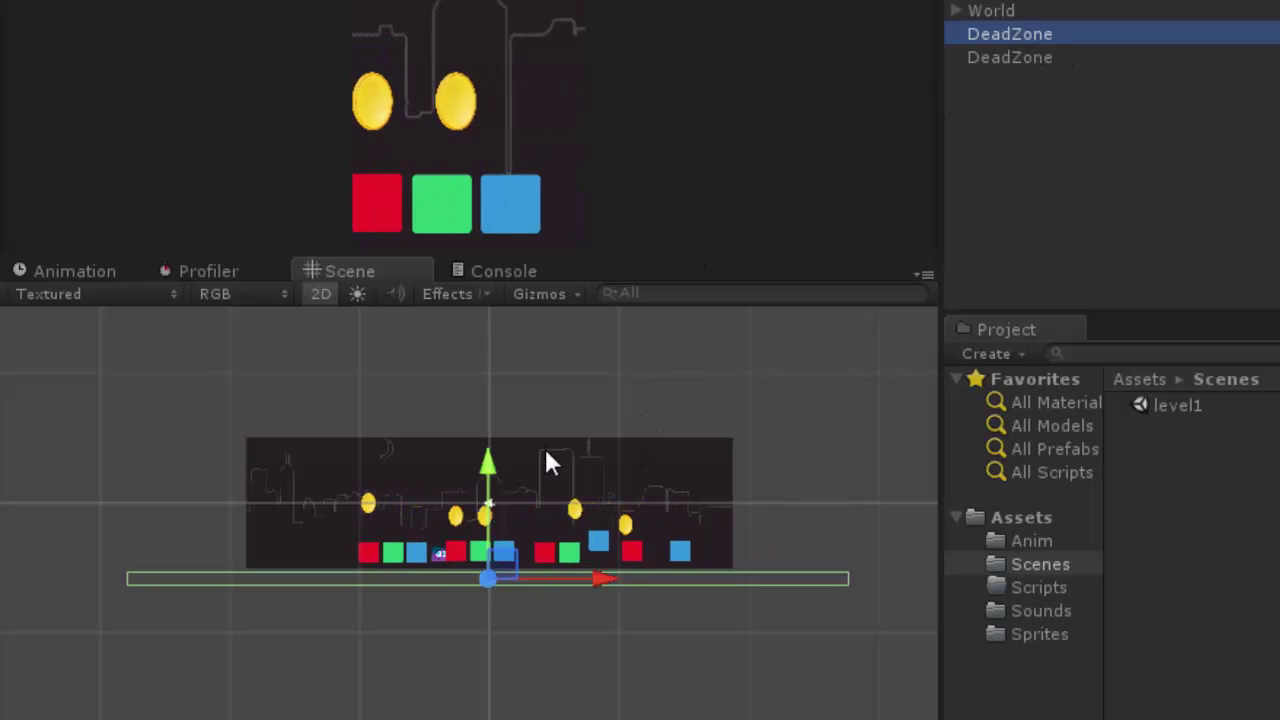
{"action": "left_click", "coordinate": [482, 605]}
{"action": "left_click", "coordinate": [1015, 33]}
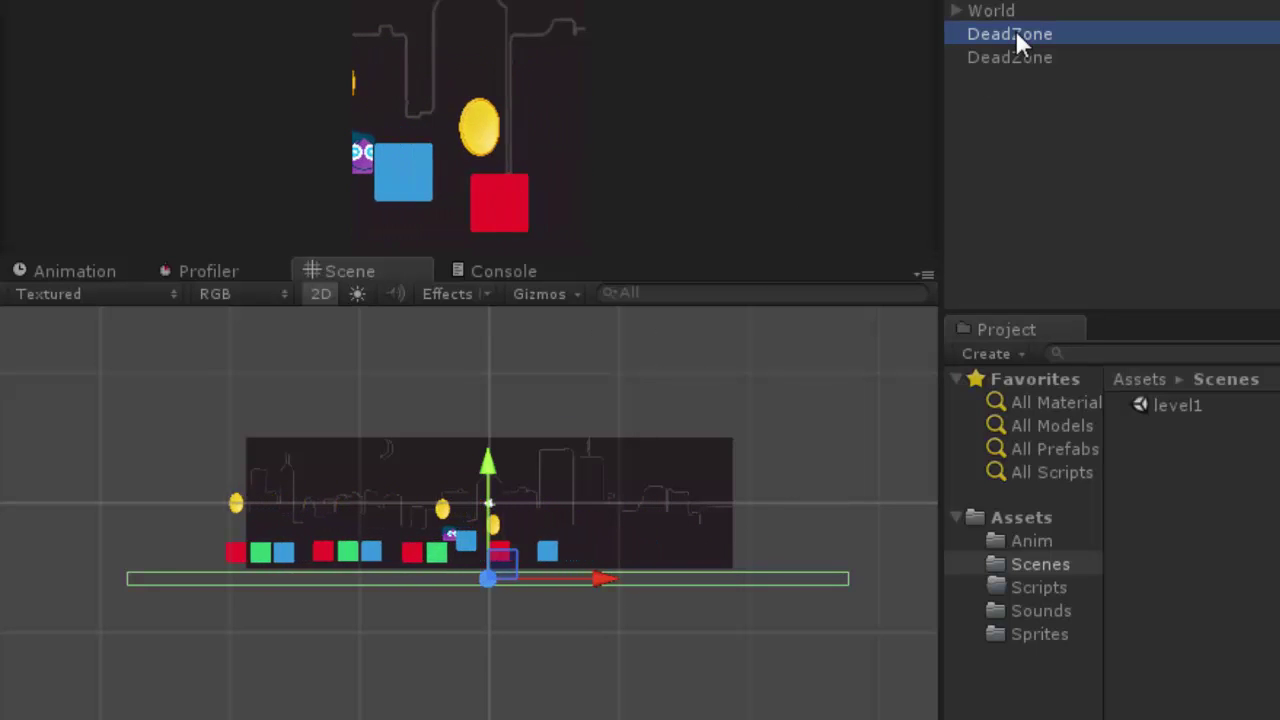
{"action": "left_click", "coordinate": [415, 508]}
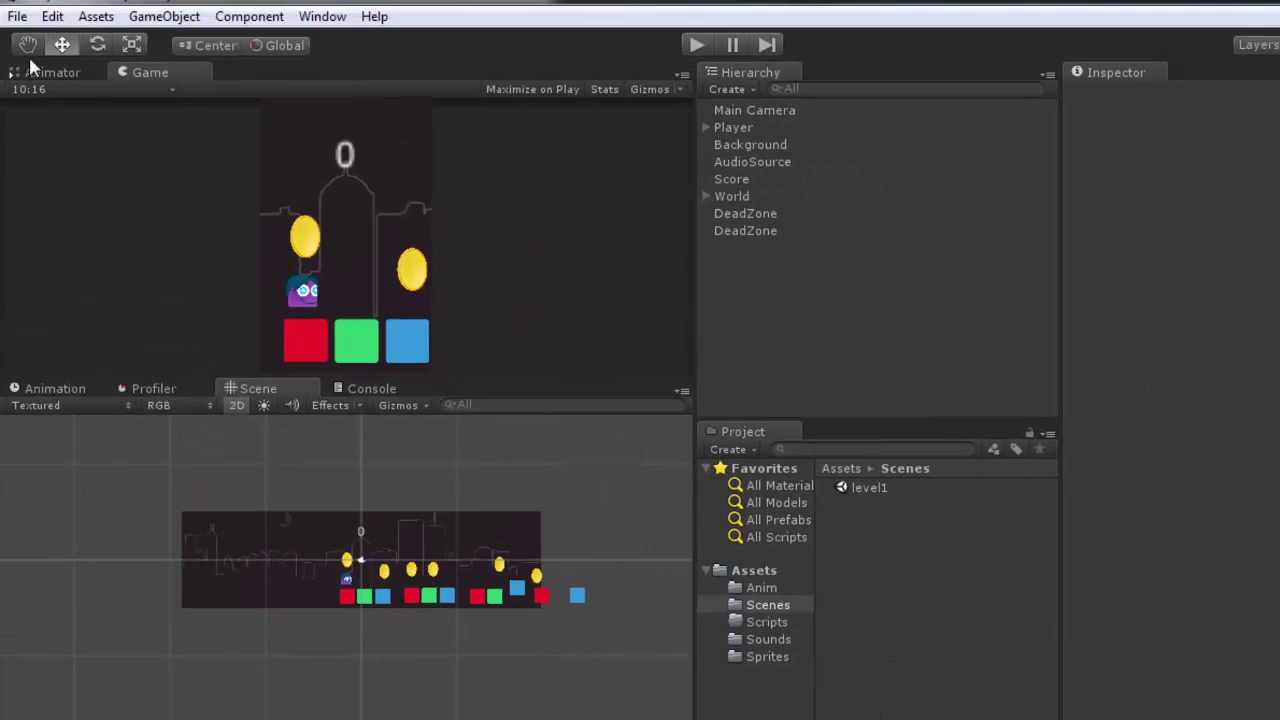
- Save the level1 scene and look over the commented-out "finish" branch of OnTriggerEnter2D in the Controller script
{"action": "left_click", "coordinate": [18, 17]}
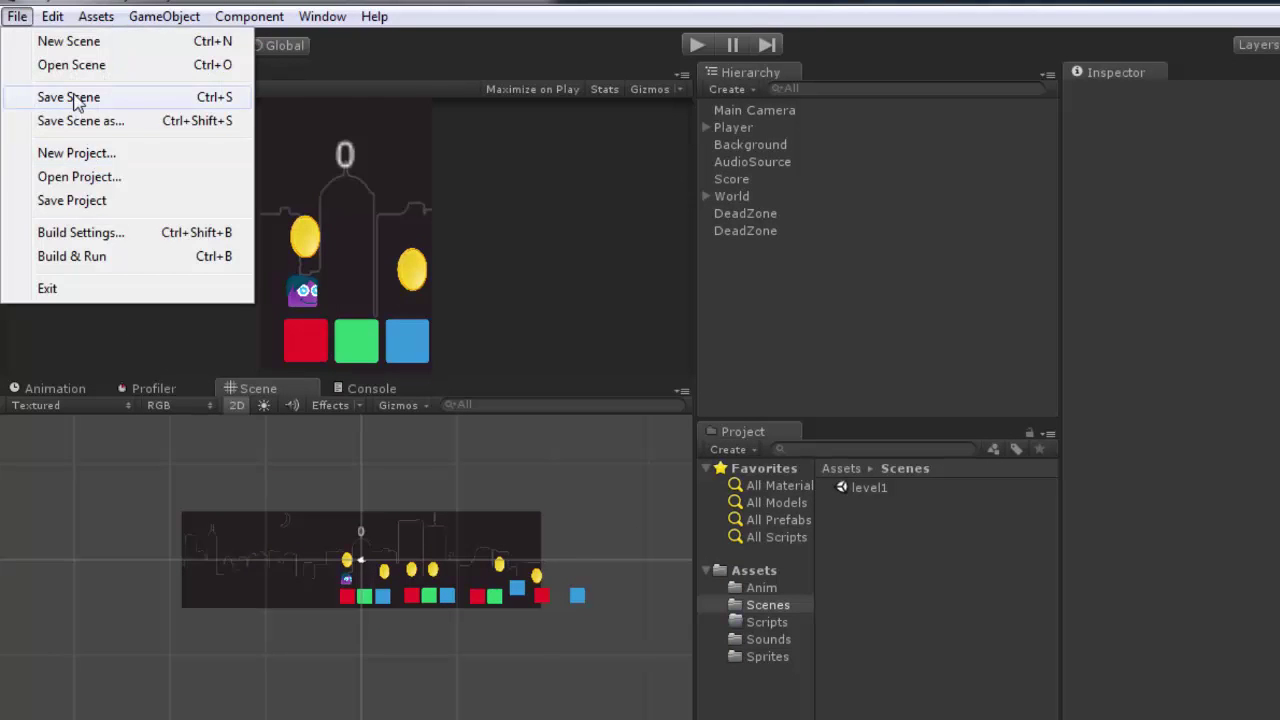
{"action": "left_click", "coordinate": [70, 97]}
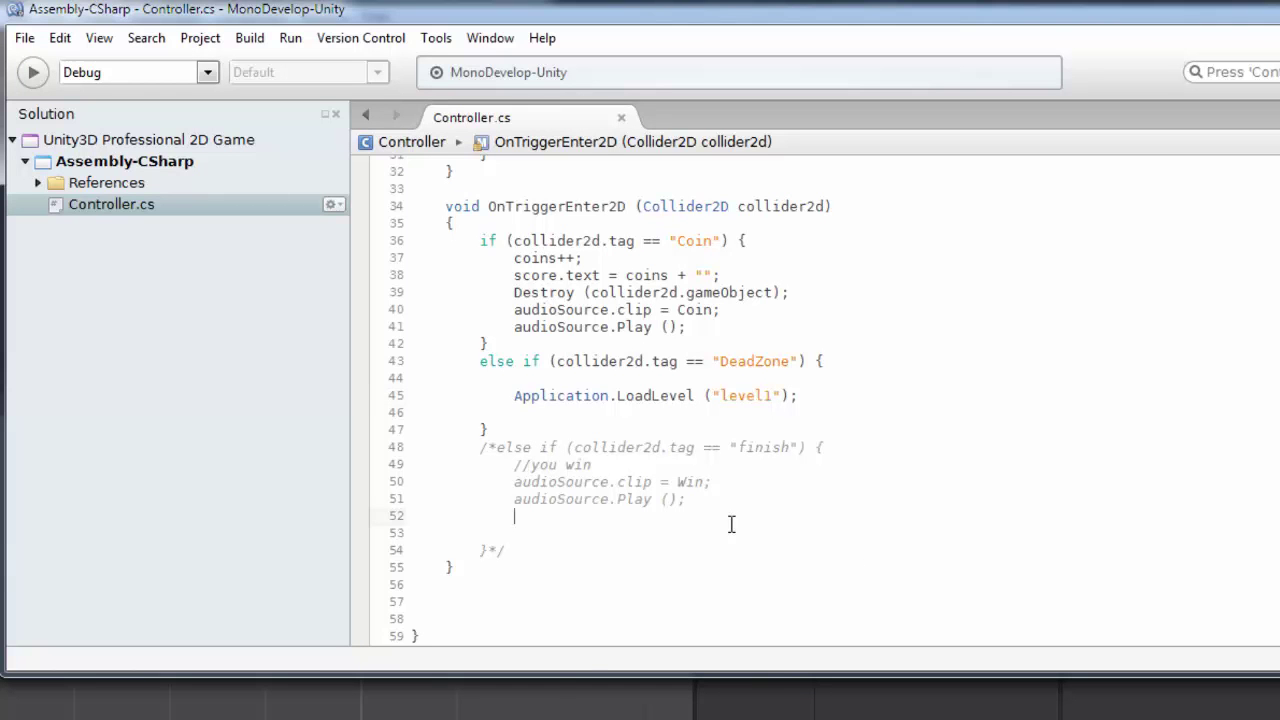
{"action": "key", "text": "alt+Tab"}
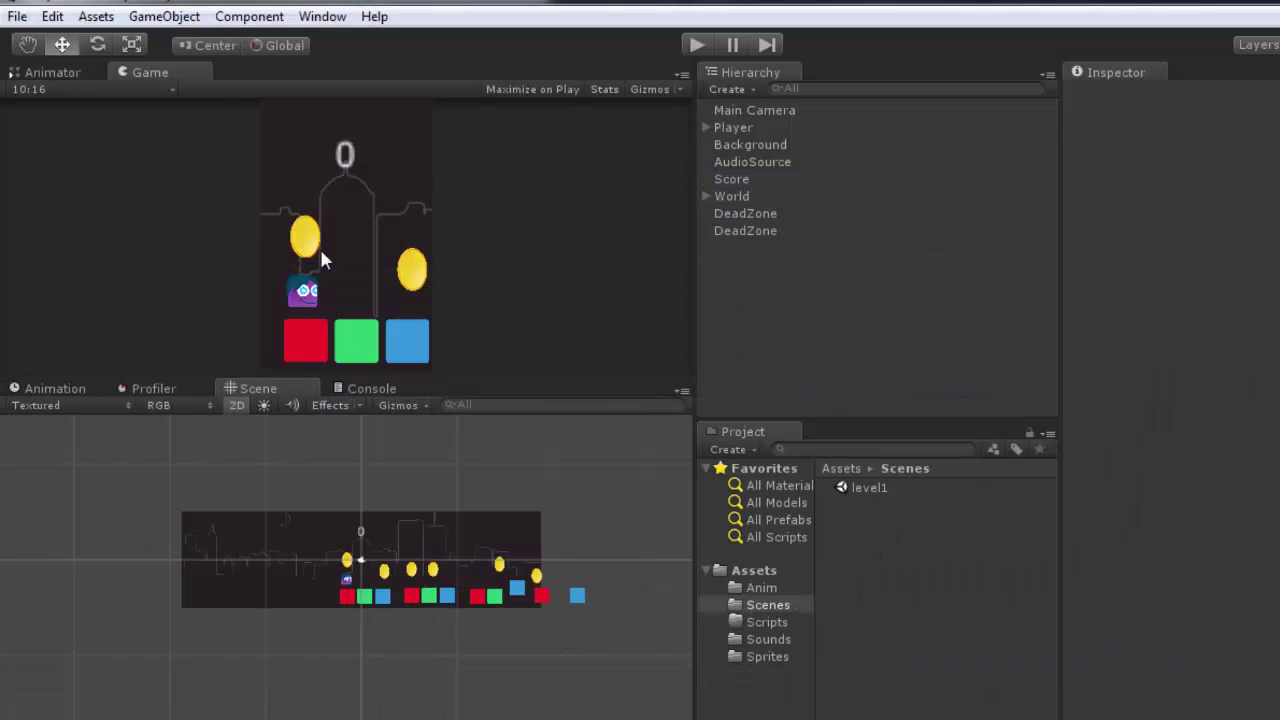